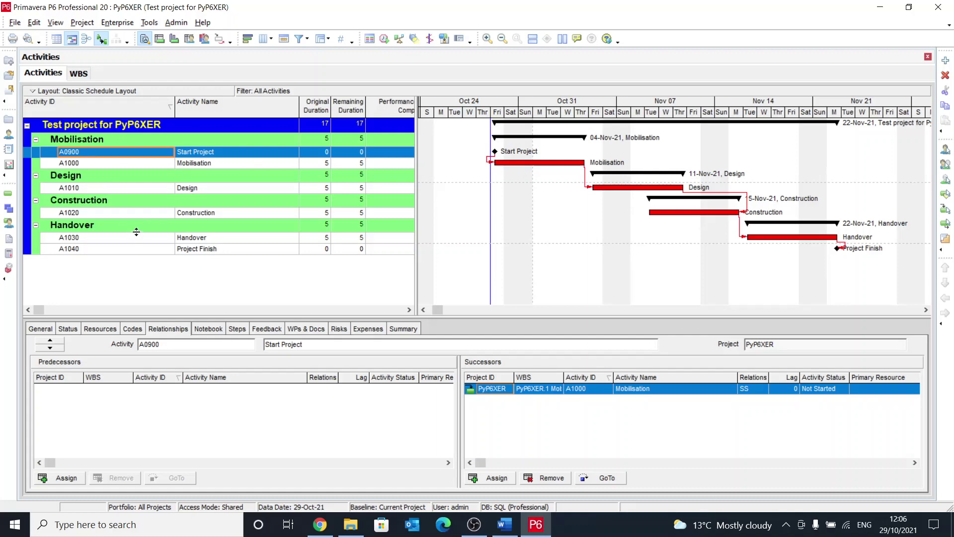
Open PyP6XER.xer from the P6XER Training folder with Edit with Notepad++.
{"action": "left_click", "coordinate": [350, 524]}
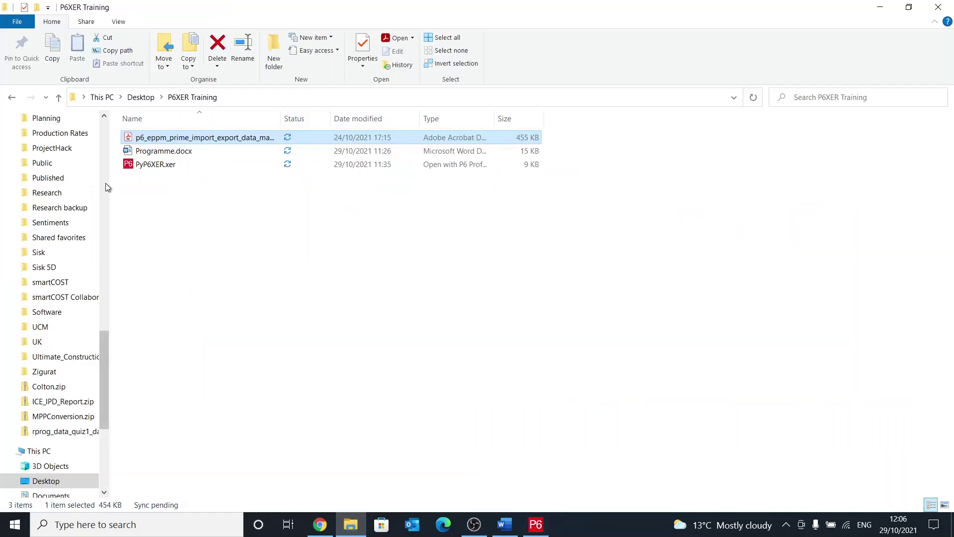
{"action": "left_click", "coordinate": [153, 165]}
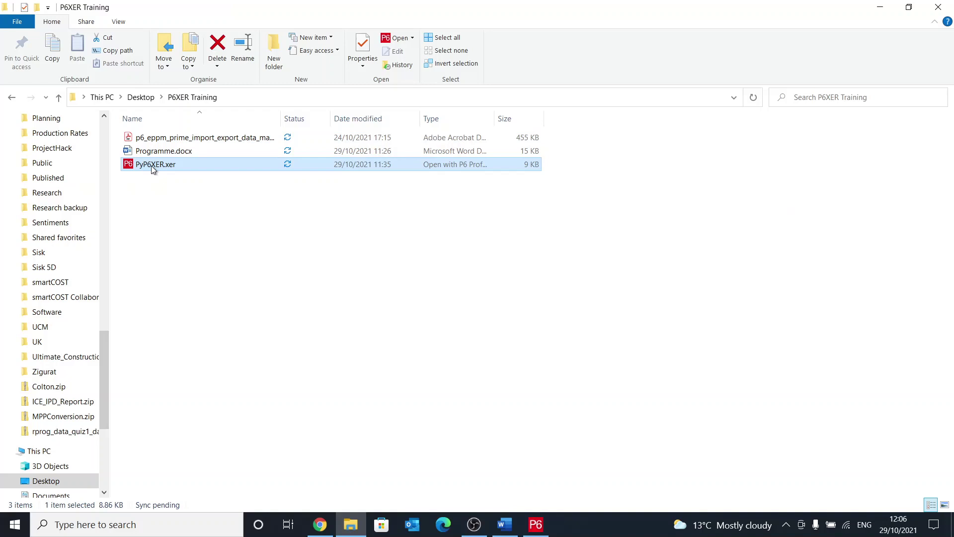
{"action": "right_click", "coordinate": [151, 165]}
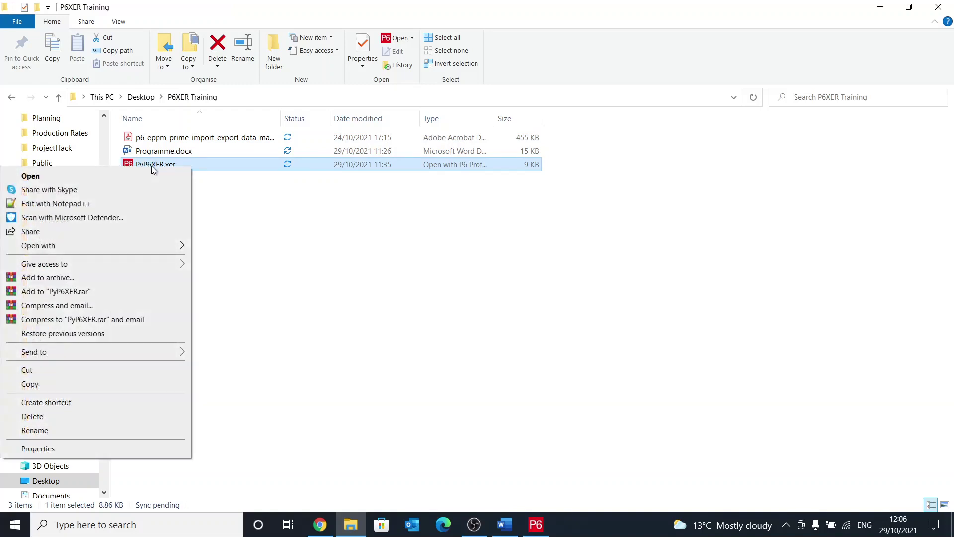
{"action": "left_click", "coordinate": [143, 202]}
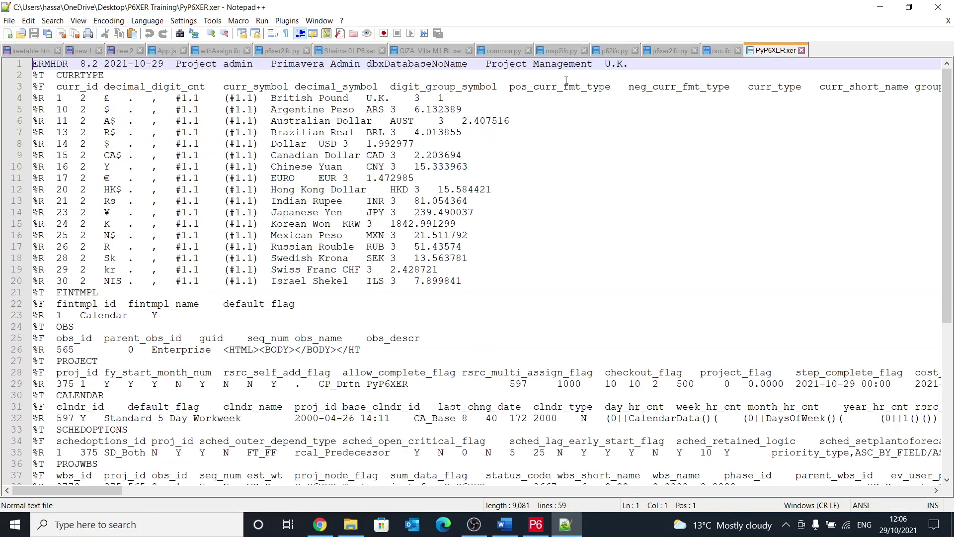
Close every Notepad++ tab except PyP6XER.xer, choosing not to save the others.
{"action": "right_click", "coordinate": [763, 51]}
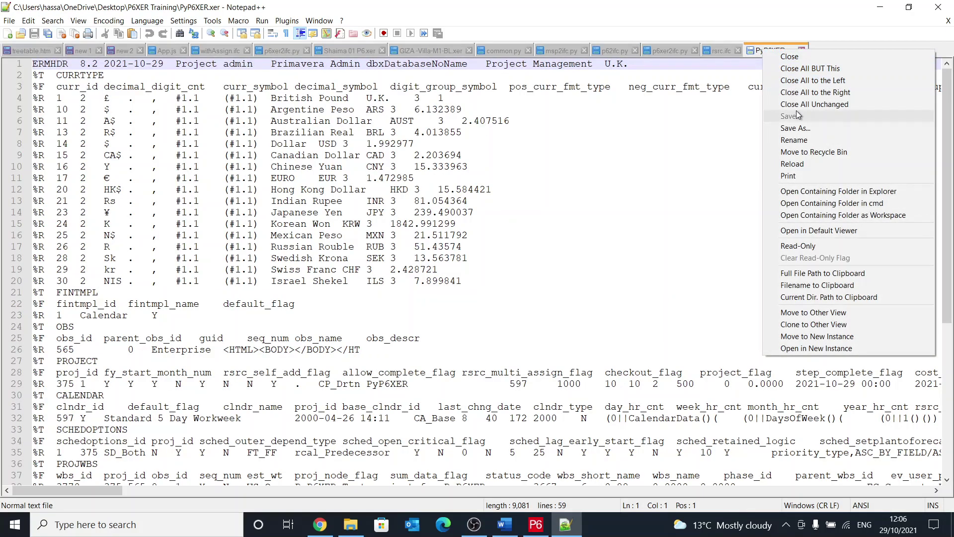
{"action": "left_click", "coordinate": [814, 72]}
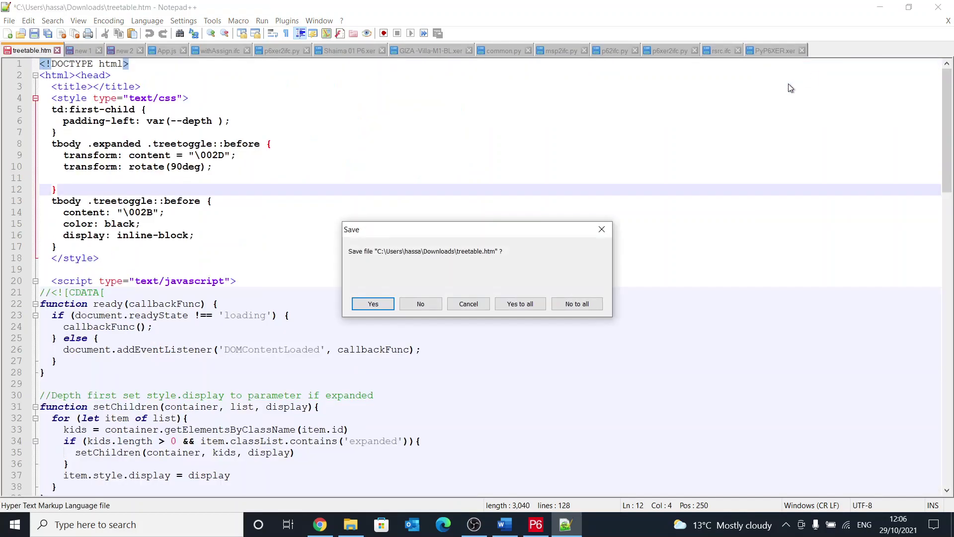
{"action": "left_click", "coordinate": [570, 301]}
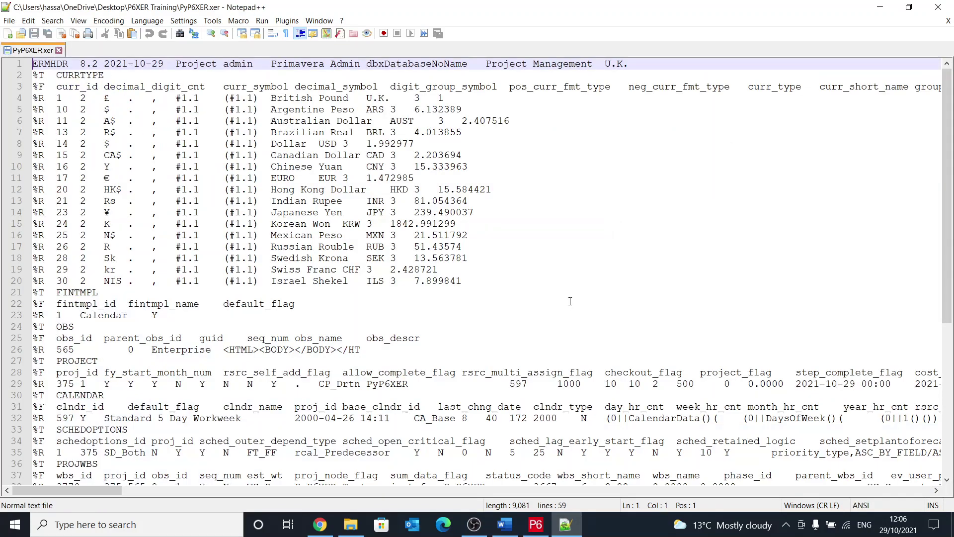
{"action": "left_click", "coordinate": [356, 154]}
{"action": "scroll", "coordinate": [340, 149], "scroll_direction": "down", "scroll_amount": 7}
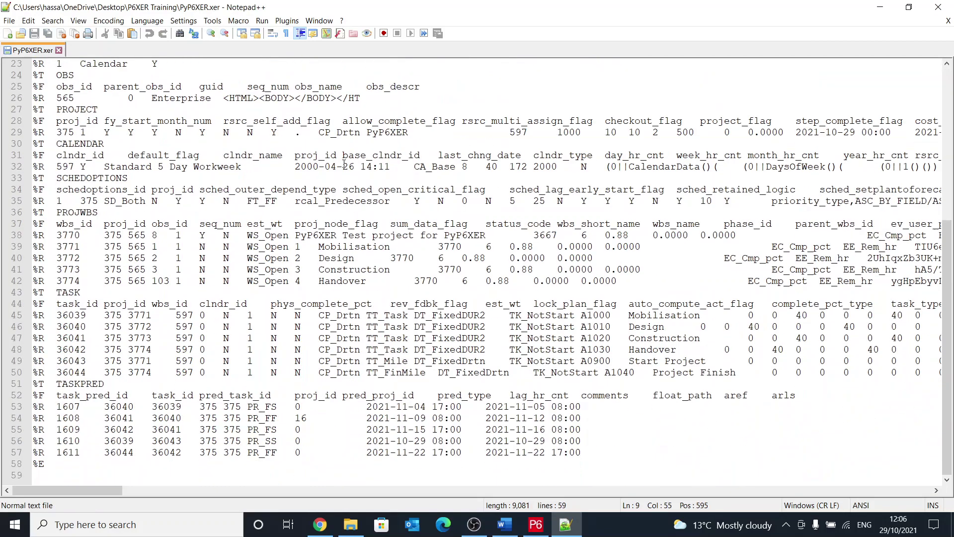
{"action": "scroll", "coordinate": [340, 160], "scroll_direction": "up", "scroll_amount": 7}
{"action": "scroll", "coordinate": [336, 155], "scroll_direction": "up", "scroll_amount": 1}
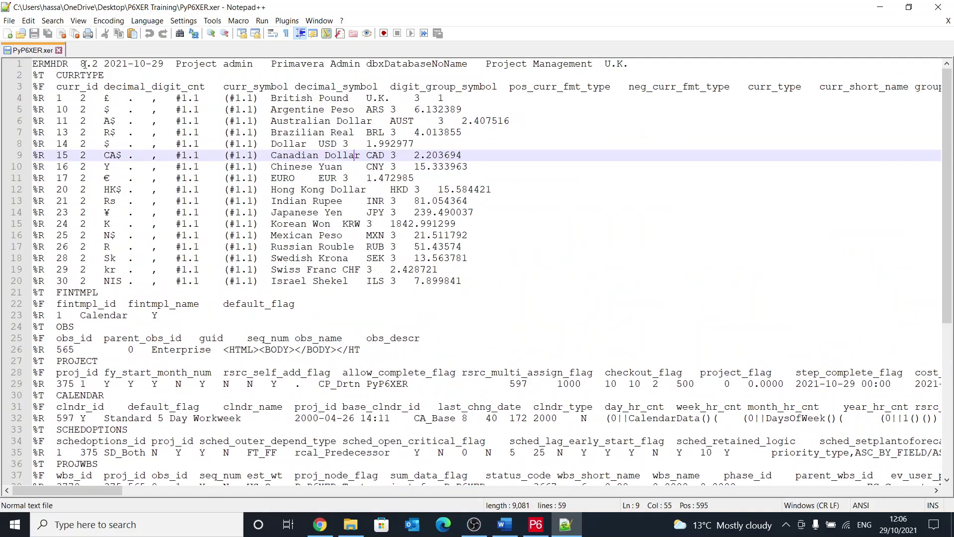
{"action": "left_click_drag", "start_coordinate": [82, 62], "coordinate": [101, 61]}
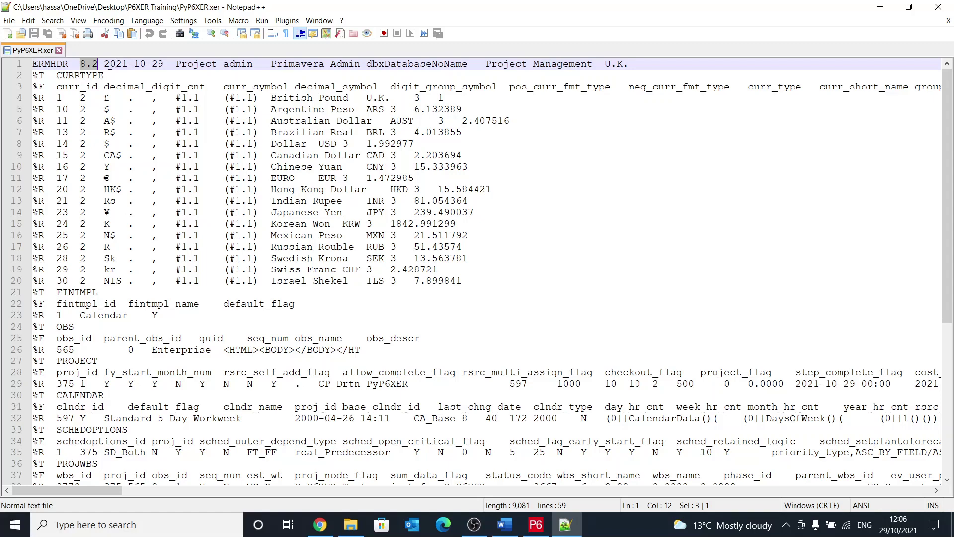
{"action": "left_click", "coordinate": [45, 65]}
{"action": "scroll", "coordinate": [213, 304], "scroll_direction": "down", "scroll_amount": 7}
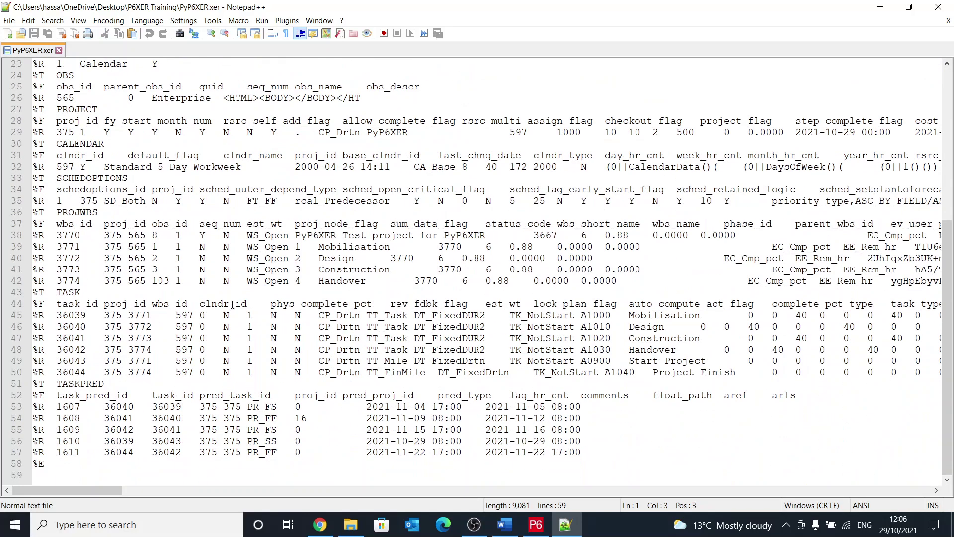
{"action": "scroll", "coordinate": [228, 290], "scroll_direction": "up", "scroll_amount": 7}
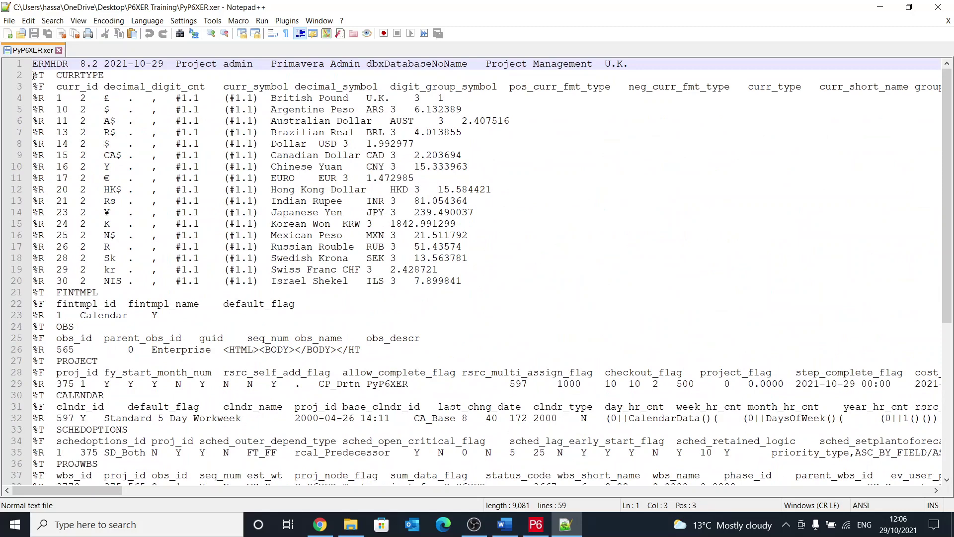
{"action": "left_click_drag", "start_coordinate": [33, 75], "coordinate": [46, 74]}
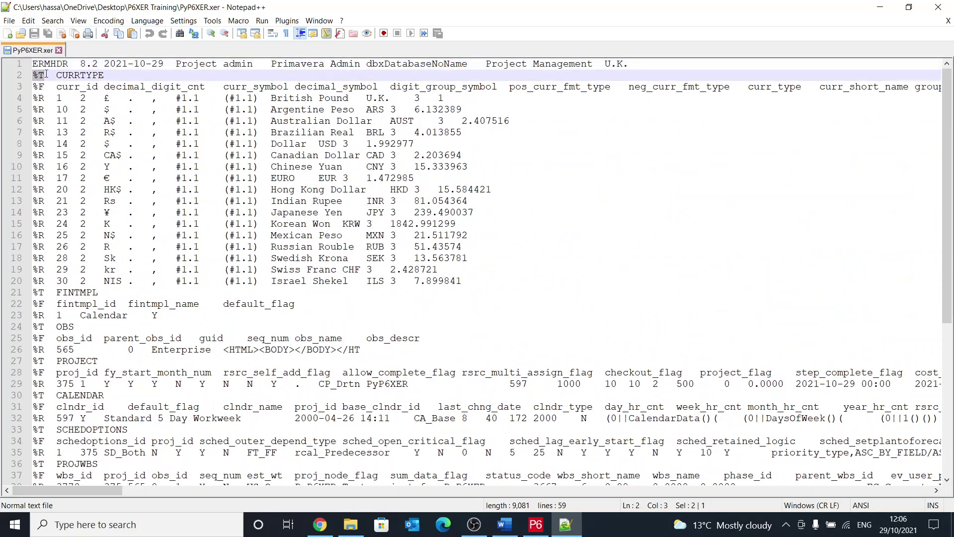
{"action": "left_click", "coordinate": [45, 74]}
{"action": "double_click", "coordinate": [73, 75]}
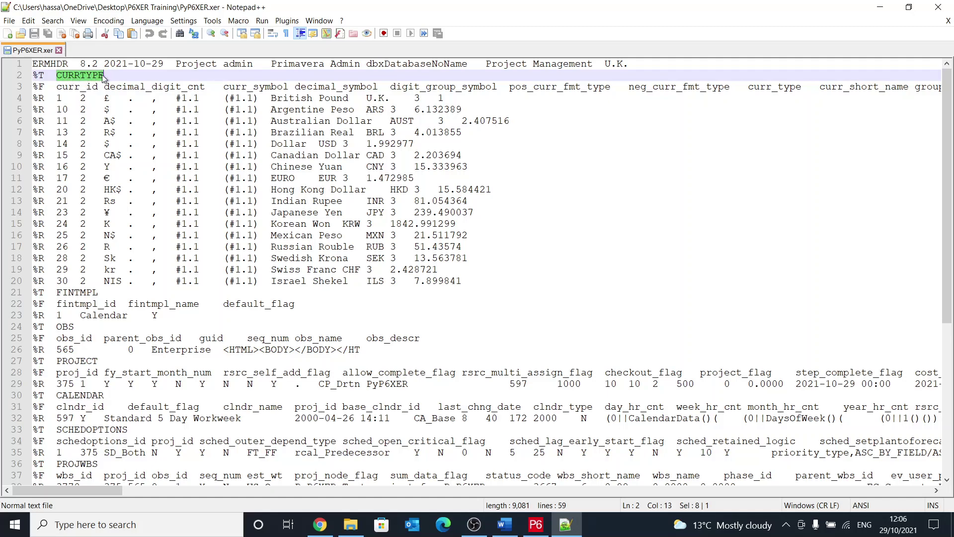
{"action": "double_click", "coordinate": [40, 86]}
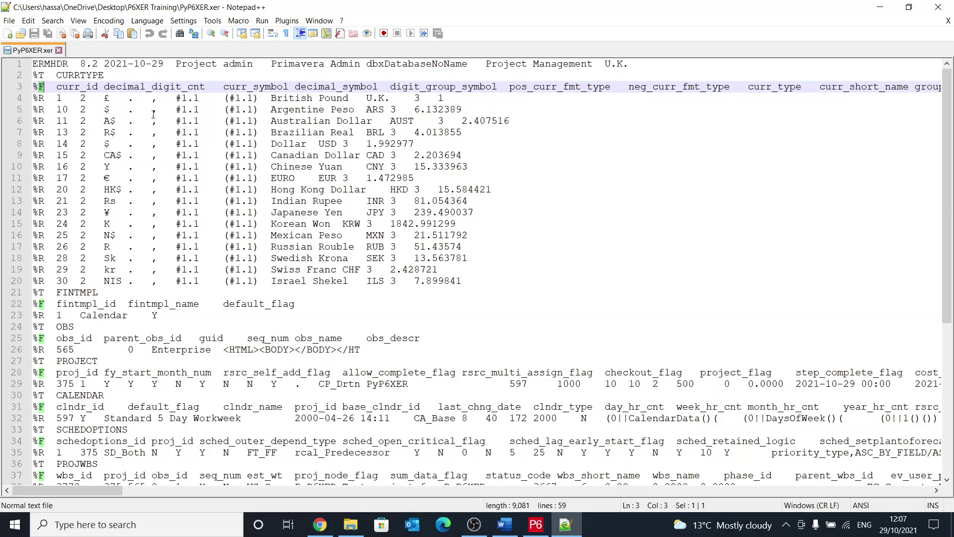
{"action": "double_click", "coordinate": [41, 97]}
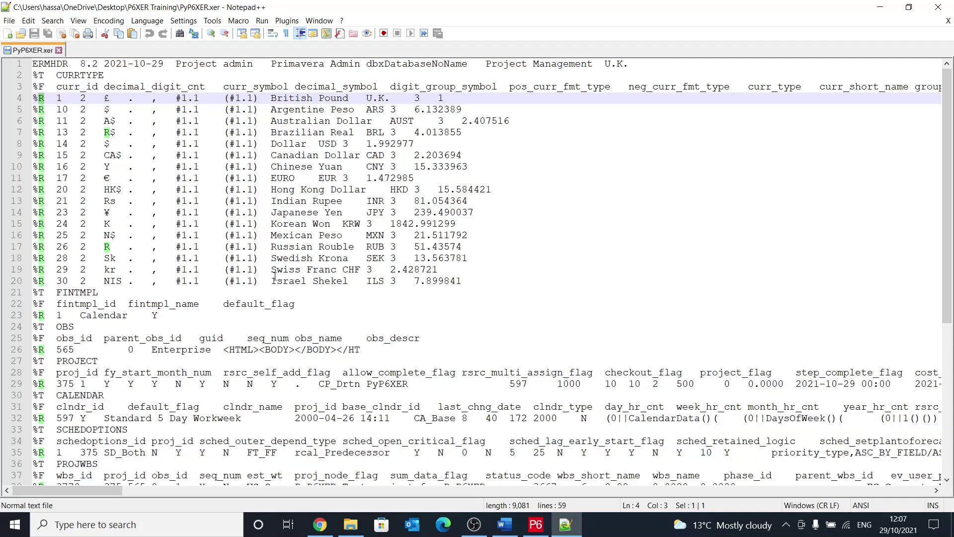
{"action": "left_click", "coordinate": [128, 121]}
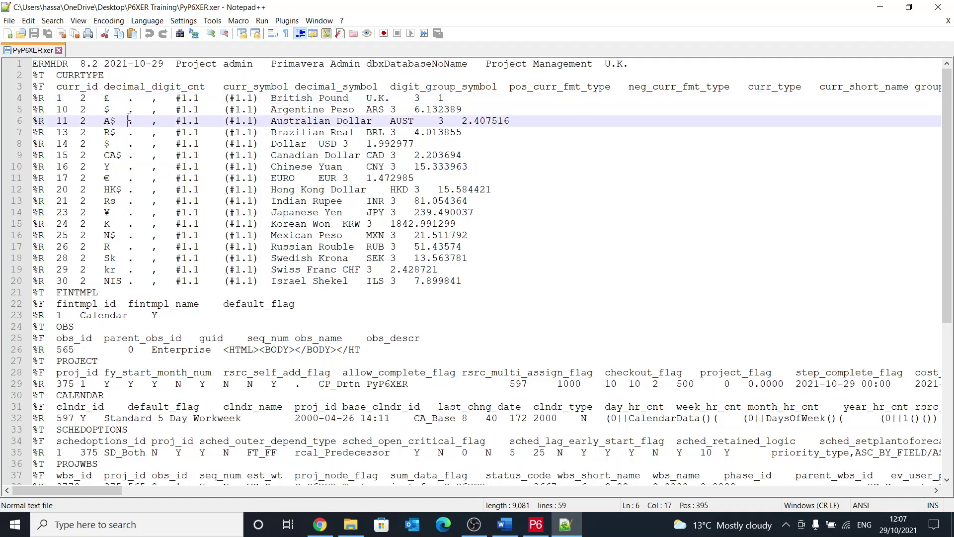
Launch Excel from Windows search and create a new blank workbook.
{"action": "key", "text": "super"}
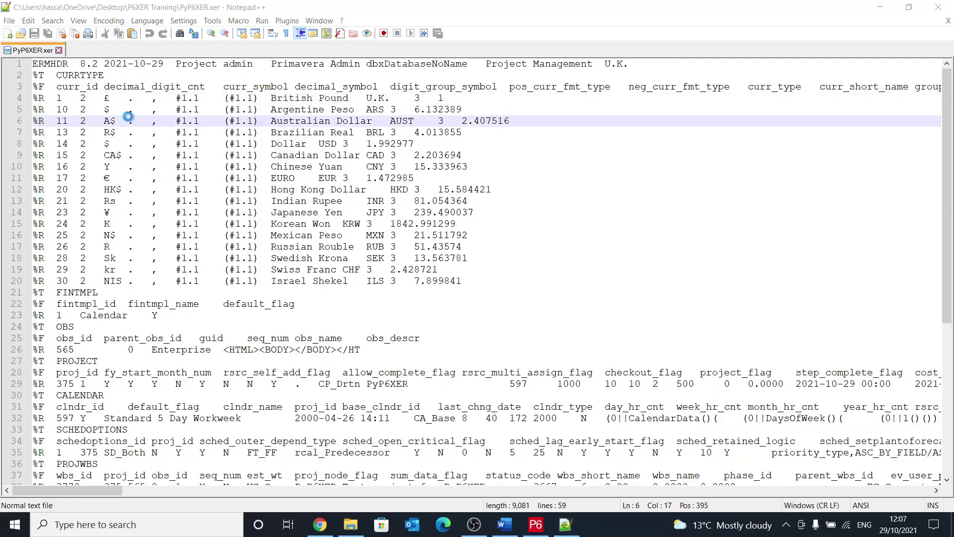
{"action": "type", "text": "exp"}
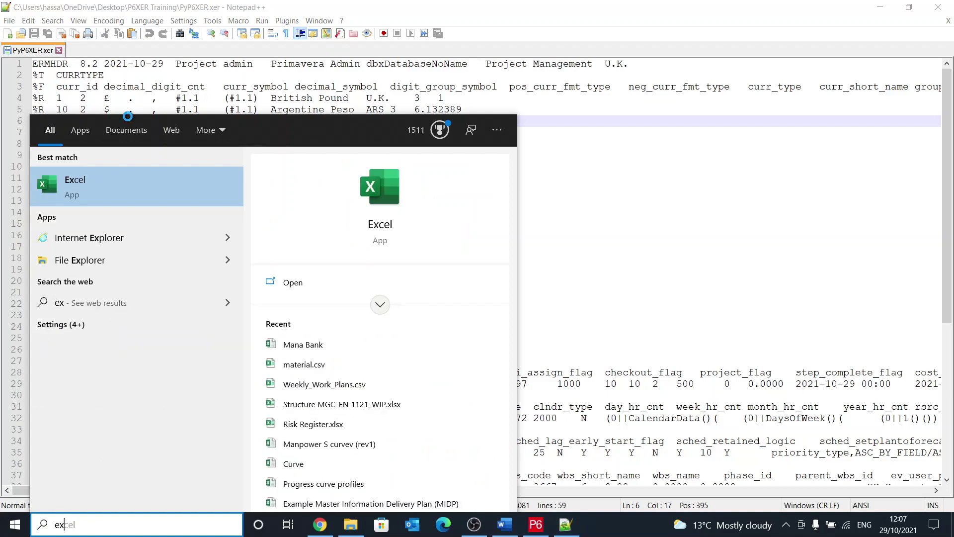
{"action": "key", "text": "Escape"}
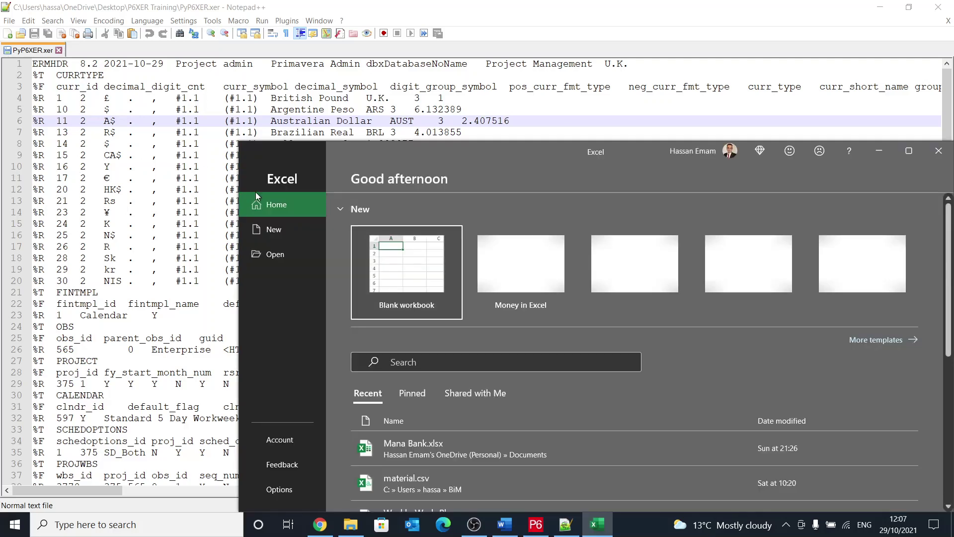
{"action": "left_click", "coordinate": [407, 272]}
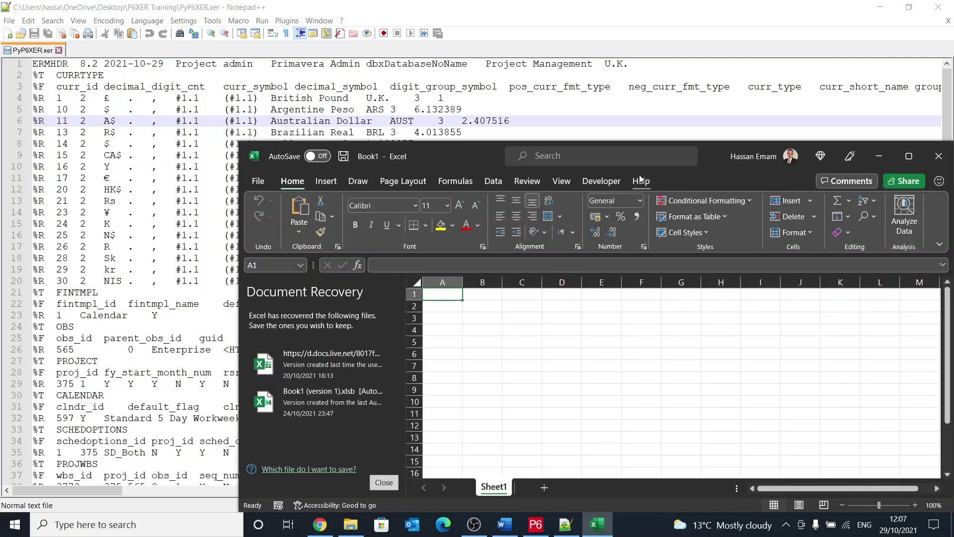
Copy the XER currency table lines 3–20 and bring up paste options at Excel cell A1.
{"action": "left_click", "coordinate": [66, 108]}
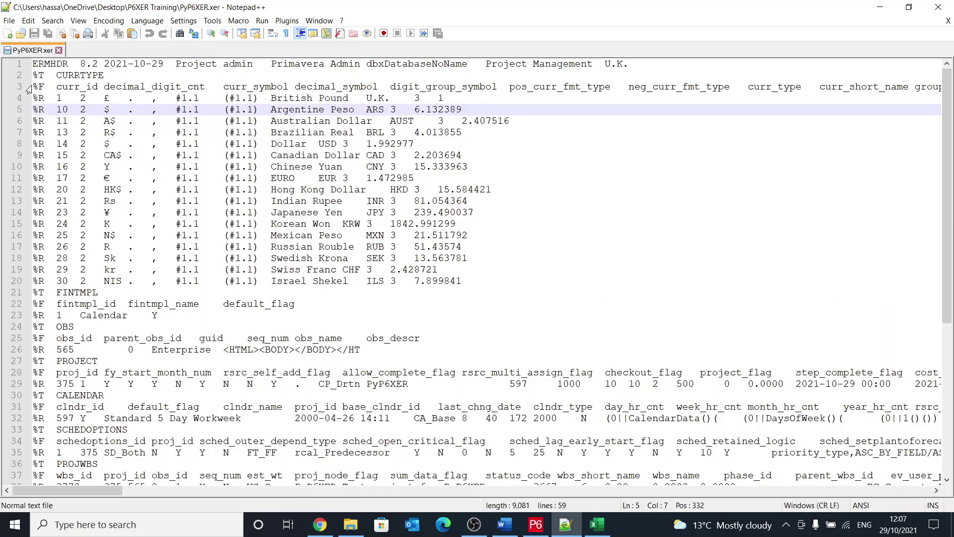
{"action": "left_click_drag", "start_coordinate": [31, 88], "coordinate": [33, 293]}
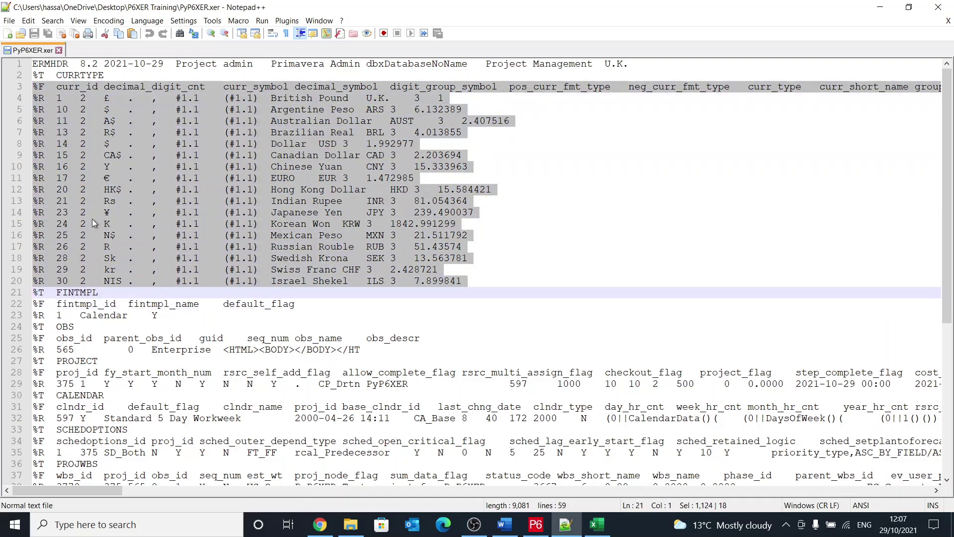
{"action": "right_click", "coordinate": [92, 220]}
{"action": "left_click", "coordinate": [115, 239]}
{"action": "left_click", "coordinate": [597, 525]}
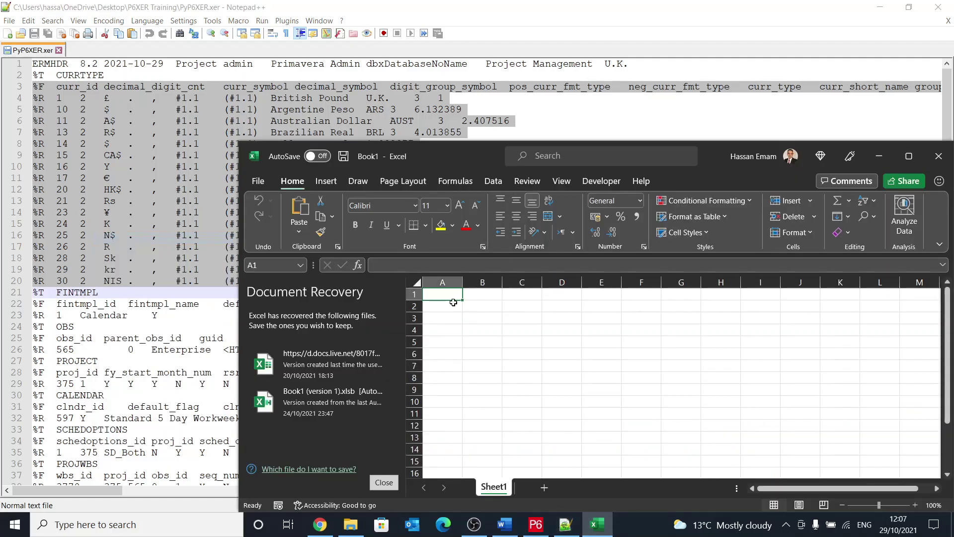
{"action": "right_click", "coordinate": [446, 296]}
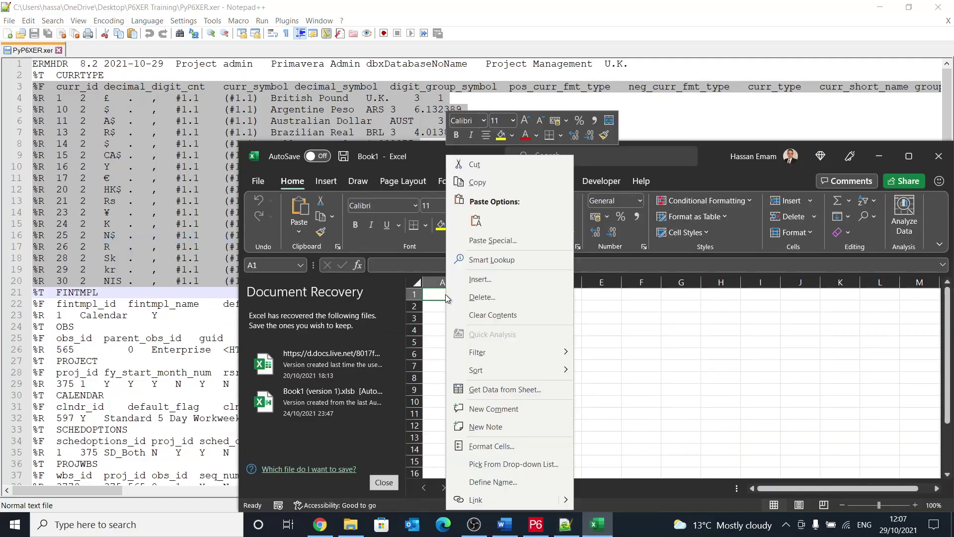
Paste the currency table into A1 and maximize the Excel window.
{"action": "left_click", "coordinate": [479, 221]}
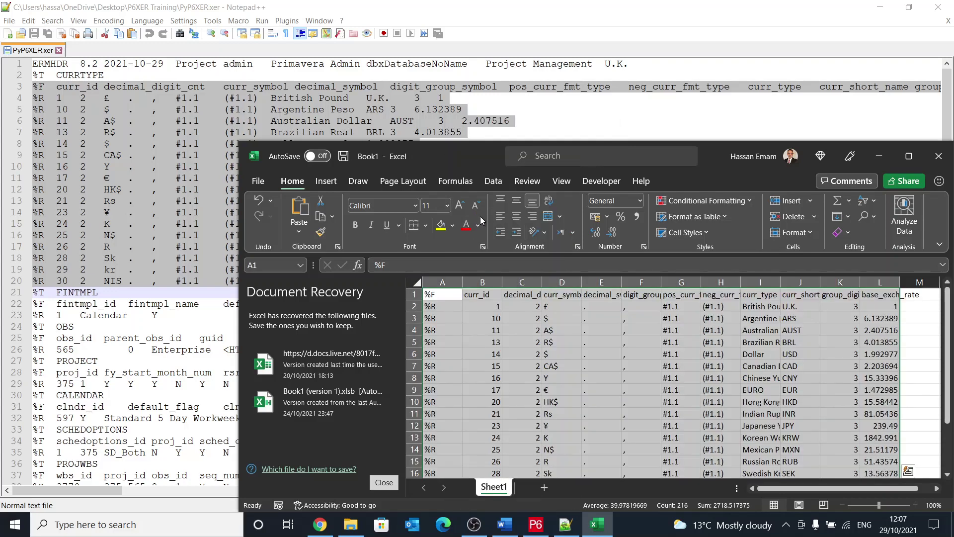
{"action": "double_click", "coordinate": [706, 150]}
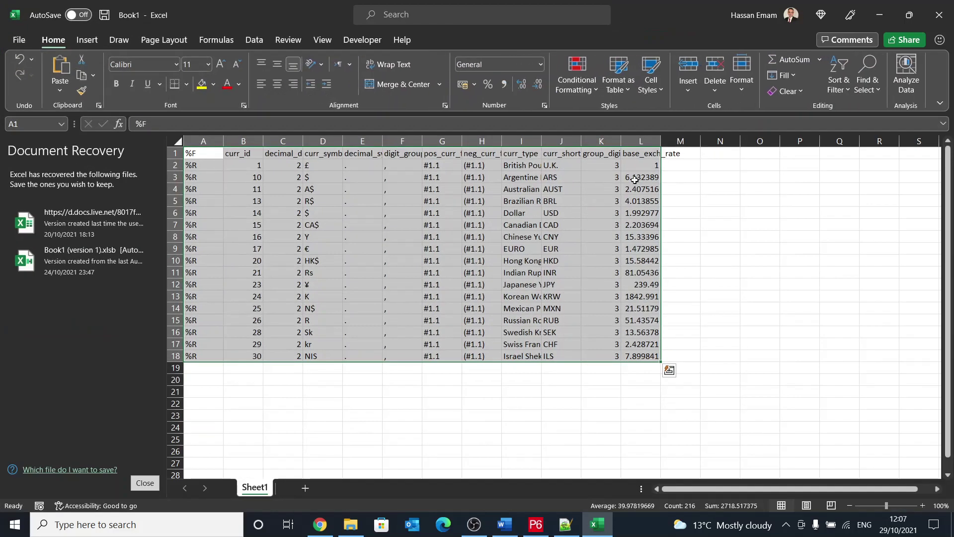
{"action": "left_click", "coordinate": [471, 273]}
{"action": "left_click", "coordinate": [206, 141]}
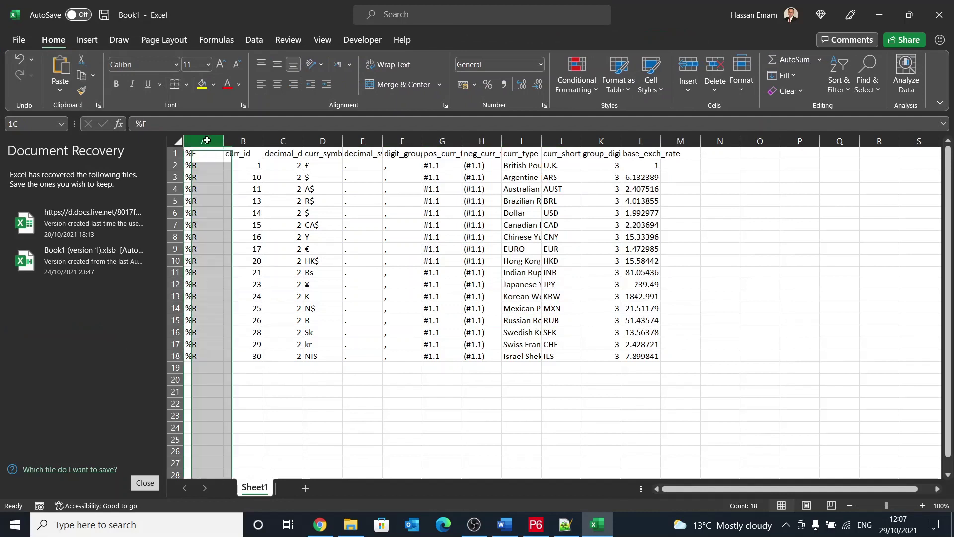
{"action": "left_click_drag", "start_coordinate": [195, 156], "coordinate": [216, 327]}
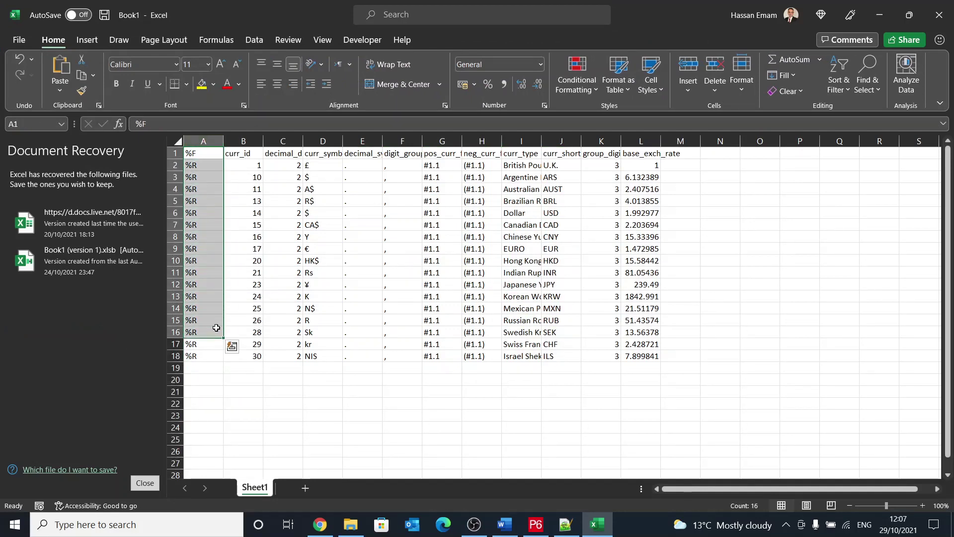
{"action": "left_click_drag", "start_coordinate": [251, 153], "coordinate": [648, 357]}
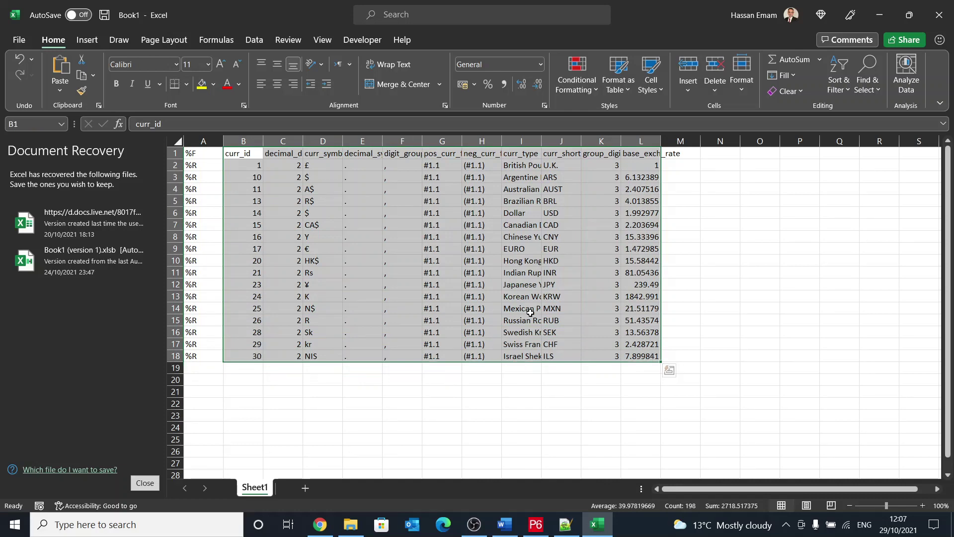
{"action": "left_click", "coordinate": [249, 151]}
Widen column C so decimal_digit_cnt shows fully and review the D–F headers.
{"action": "left_click", "coordinate": [278, 152]}
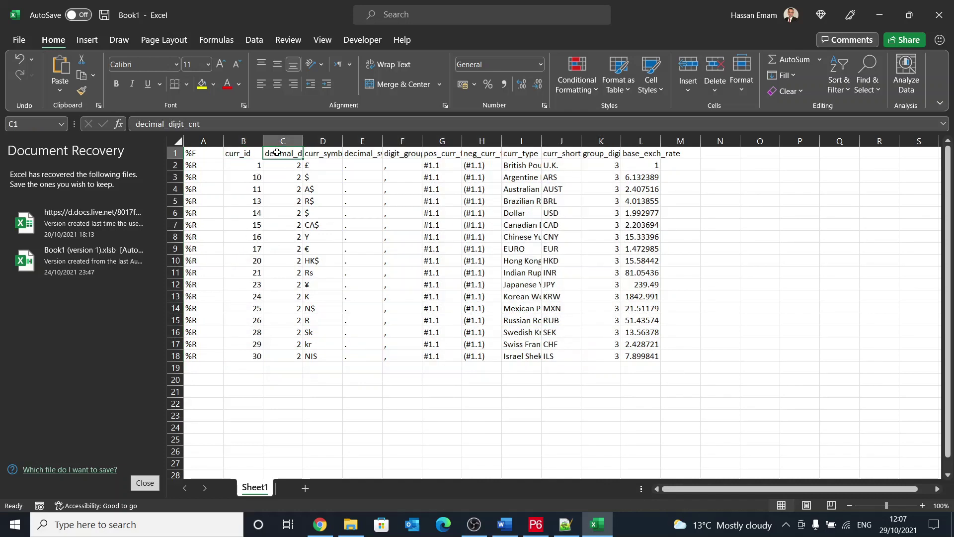
{"action": "left_click_drag", "start_coordinate": [302, 141], "coordinate": [353, 137]}
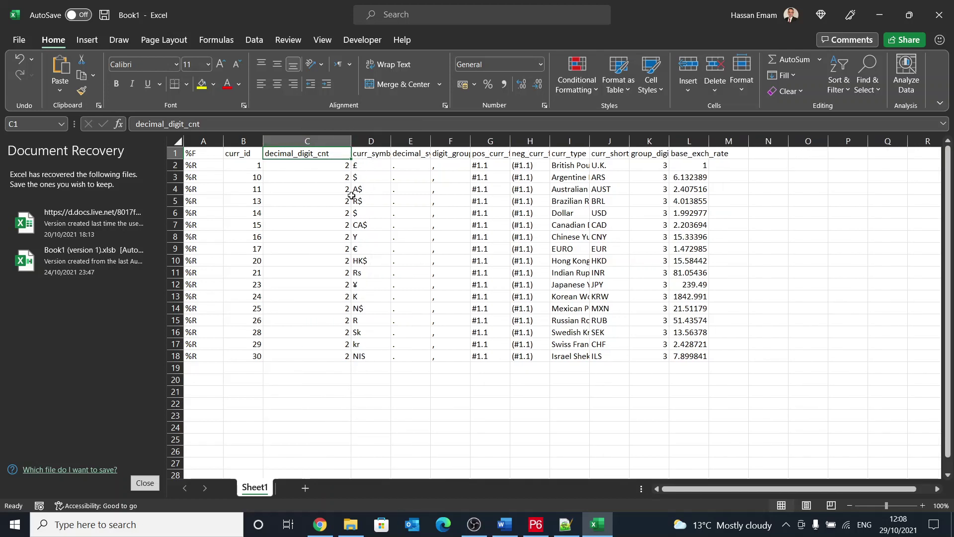
{"action": "left_click", "coordinate": [376, 154]}
{"action": "left_click", "coordinate": [410, 154]}
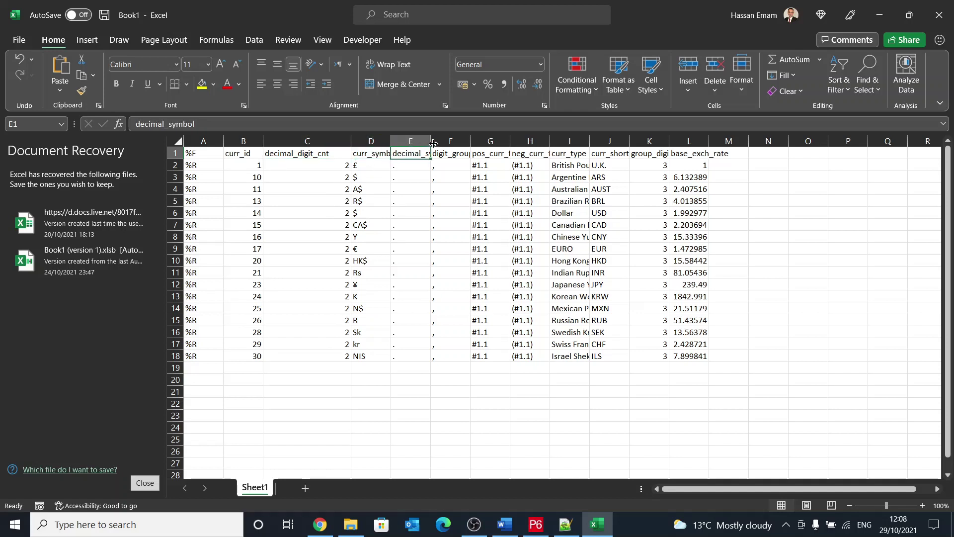
{"action": "left_click", "coordinate": [464, 152]}
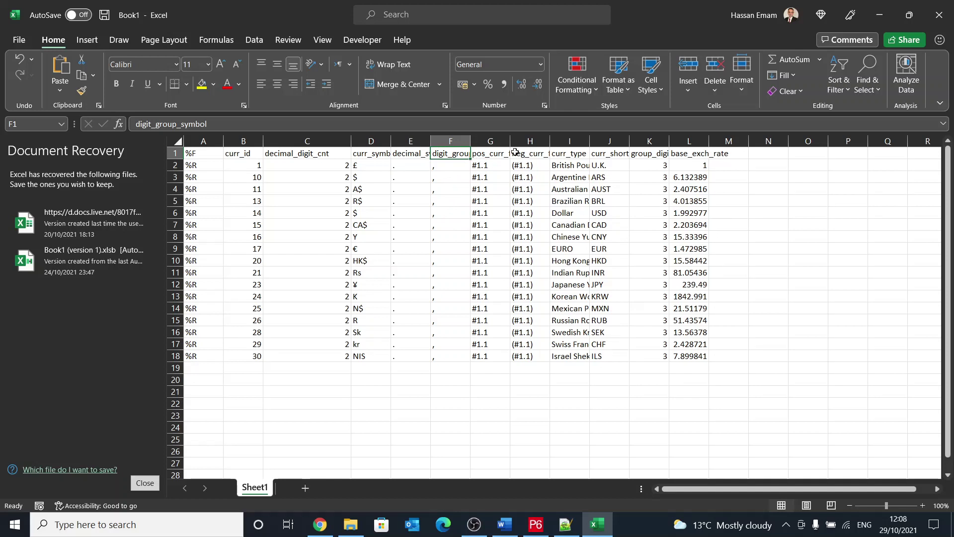
Widen column I so the full currency names in I2:I18 show, keeping the workbook open.
{"action": "left_click", "coordinate": [569, 149]}
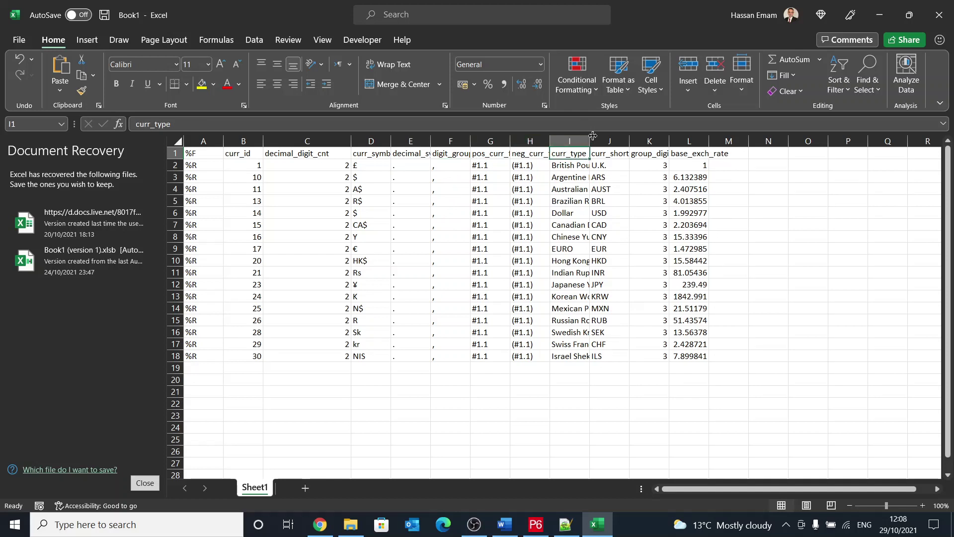
{"action": "left_click_drag", "start_coordinate": [590, 141], "coordinate": [610, 141]}
{"action": "left_click", "coordinate": [579, 165]}
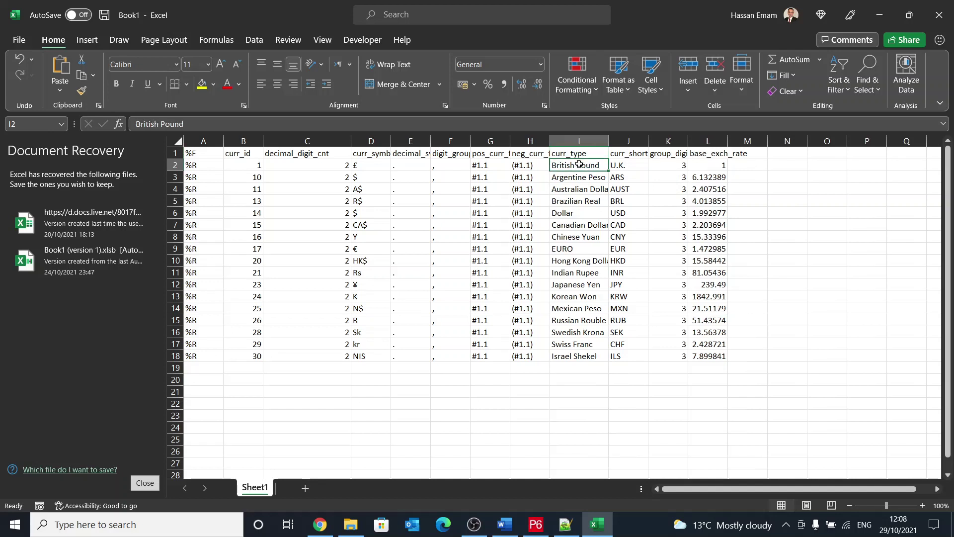
{"action": "left_click", "coordinate": [579, 177]}
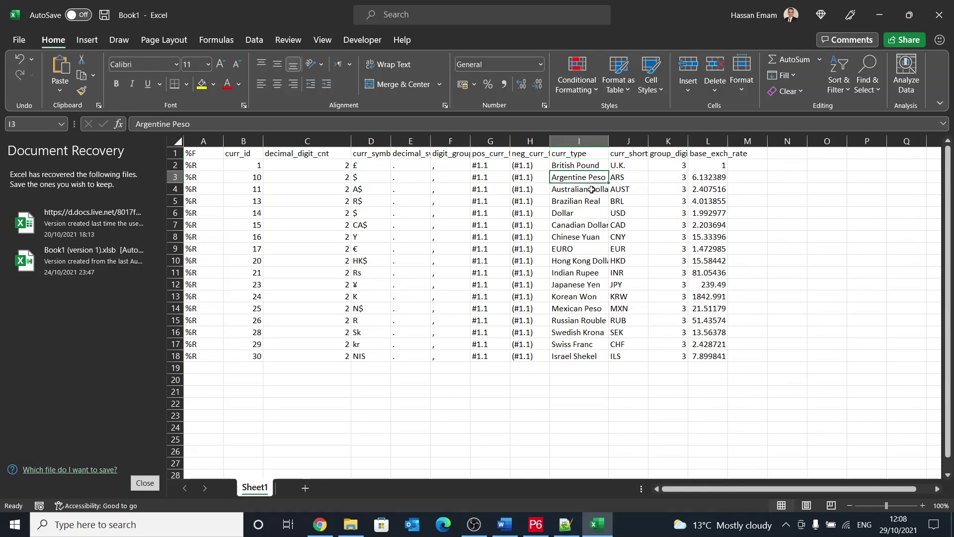
{"action": "left_click", "coordinate": [594, 188]}
{"action": "left_click_drag", "start_coordinate": [580, 167], "coordinate": [573, 351]}
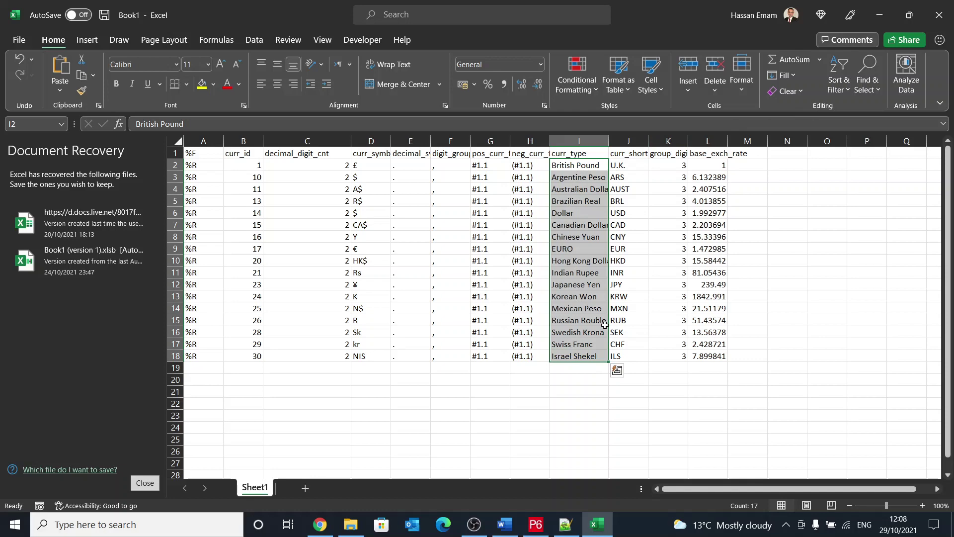
{"action": "left_click", "coordinate": [936, 26]}
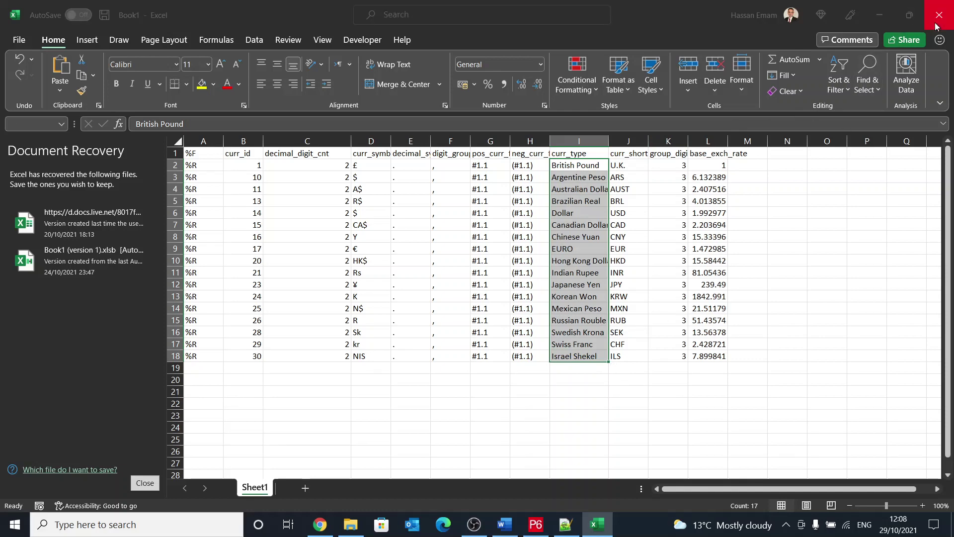
{"action": "left_click", "coordinate": [567, 331]}
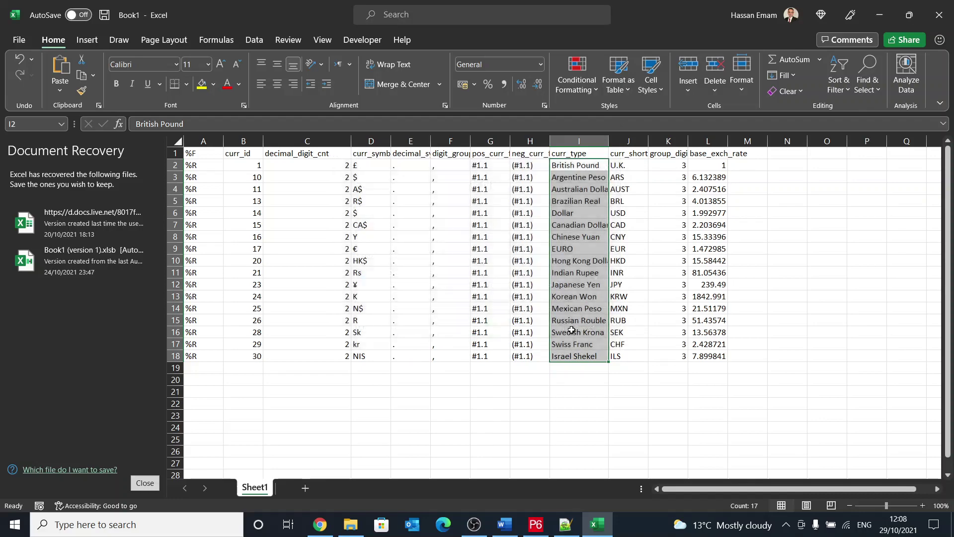
Review the CURRTYPE, FINTMPL, OBS and PROJECT table names in the XER file.
{"action": "left_click", "coordinate": [566, 524]}
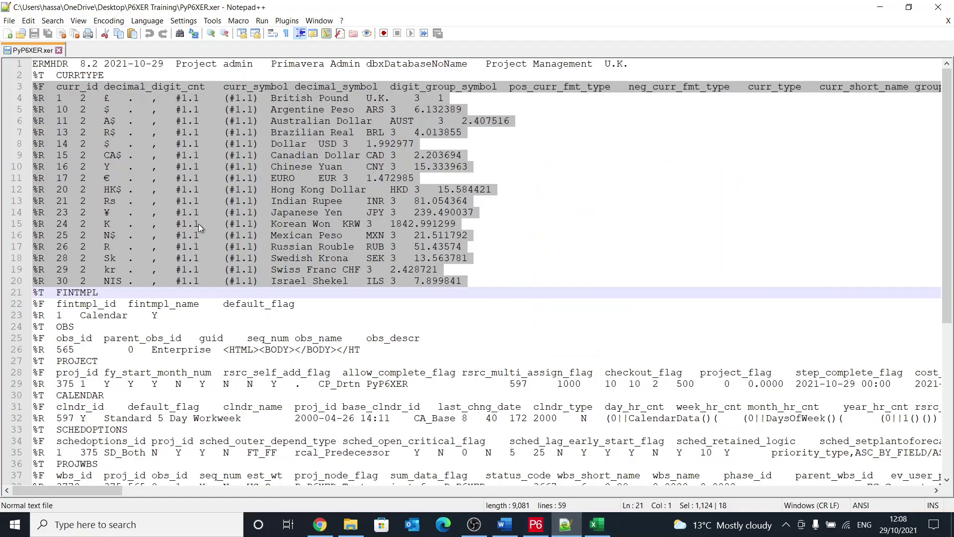
{"action": "scroll", "coordinate": [202, 221], "scroll_direction": "down", "scroll_amount": 5}
{"action": "scroll", "coordinate": [183, 214], "scroll_direction": "up", "scroll_amount": 5}
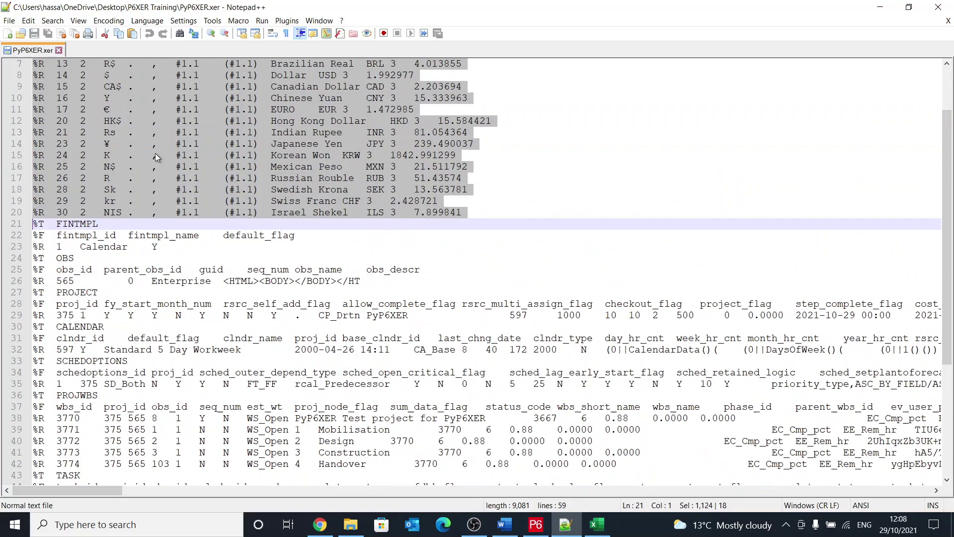
{"action": "double_click", "coordinate": [73, 76]}
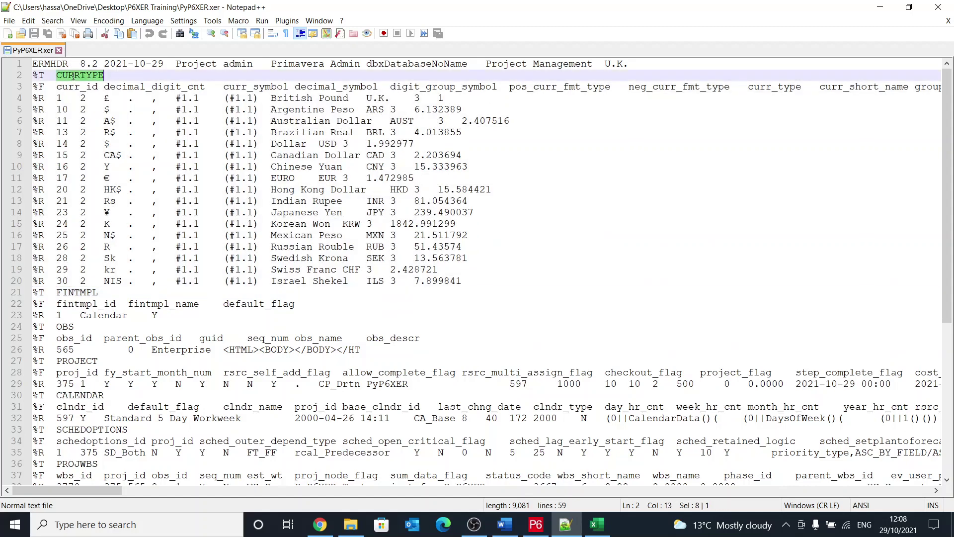
{"action": "double_click", "coordinate": [72, 292]}
{"action": "scroll", "coordinate": [124, 271], "scroll_direction": "down", "scroll_amount": 5}
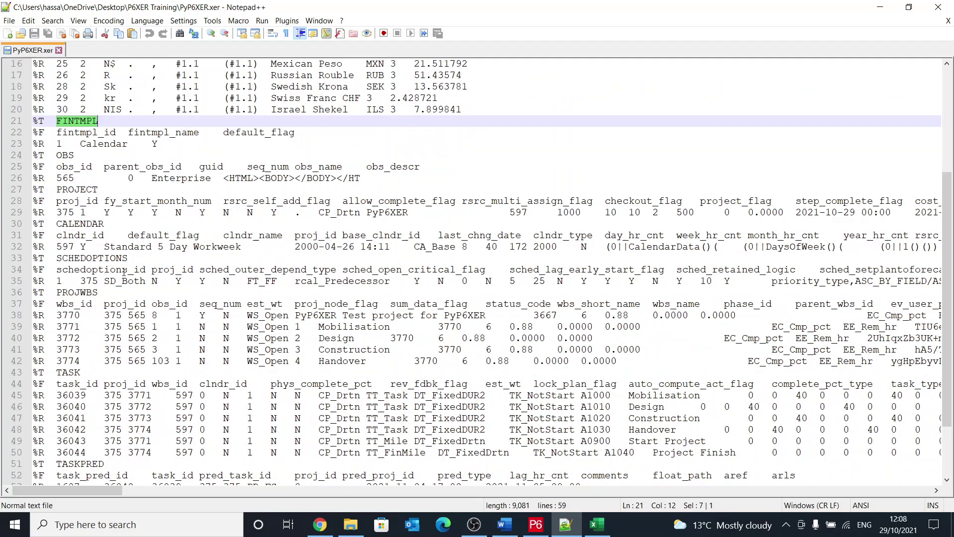
{"action": "scroll", "coordinate": [125, 271], "scroll_direction": "down", "scroll_amount": 2}
{"action": "scroll", "coordinate": [113, 175], "scroll_direction": "up", "scroll_amount": 2}
{"action": "double_click", "coordinate": [66, 156]}
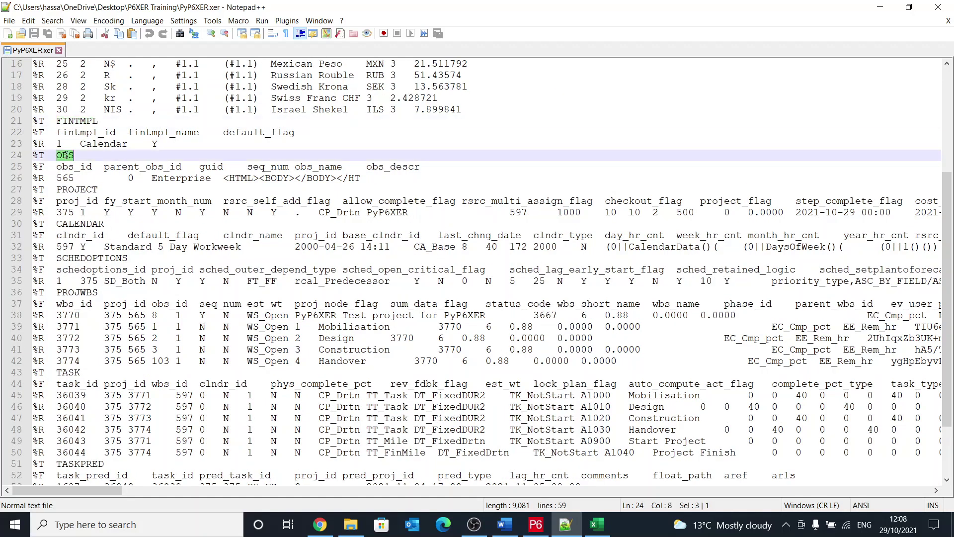
{"action": "double_click", "coordinate": [76, 190]}
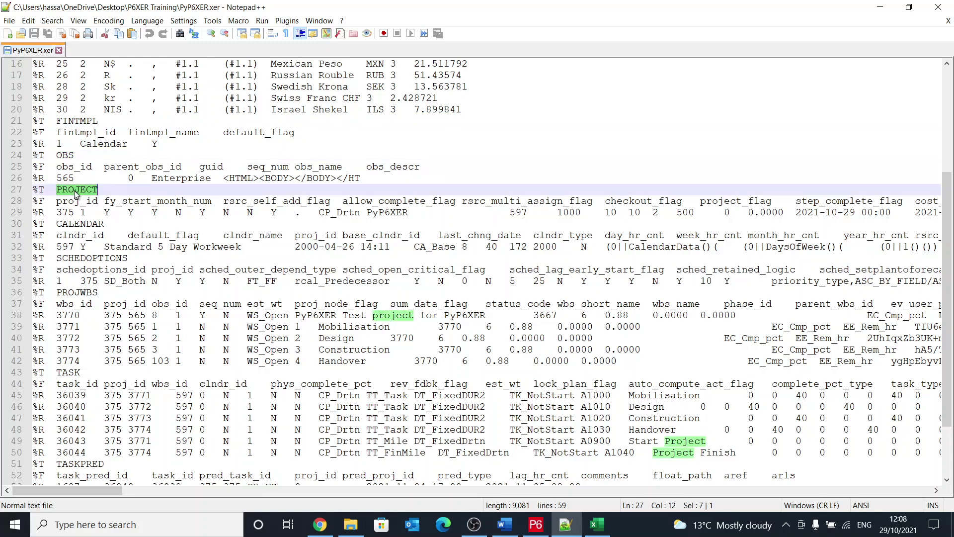
{"action": "scroll", "coordinate": [83, 196], "scroll_direction": "down", "scroll_amount": 1}
{"action": "left_click", "coordinate": [71, 165]}
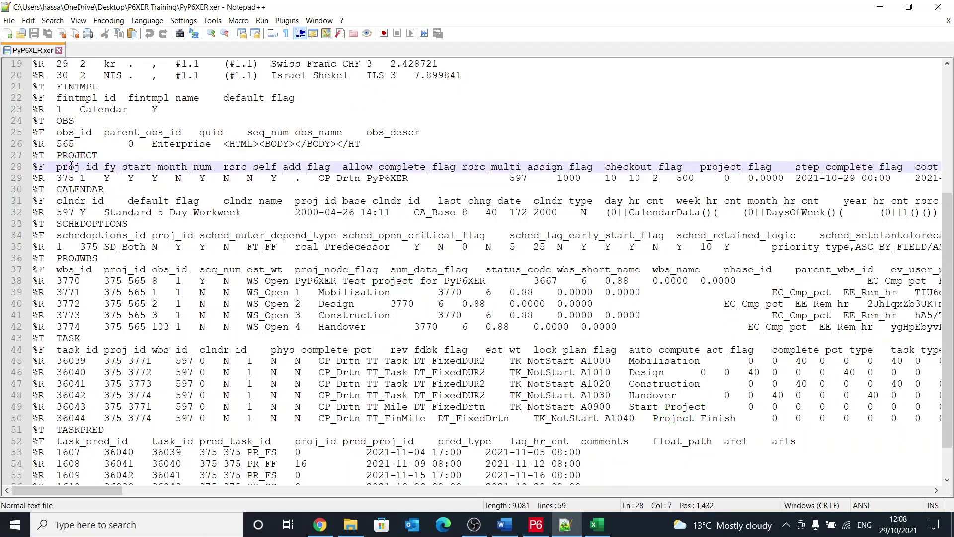
Review the PyP6XER project record, the Standard calendar 597 and the SCHEDOPTIONS table.
{"action": "left_click_drag", "start_coordinate": [117, 491], "coordinate": [128, 452]}
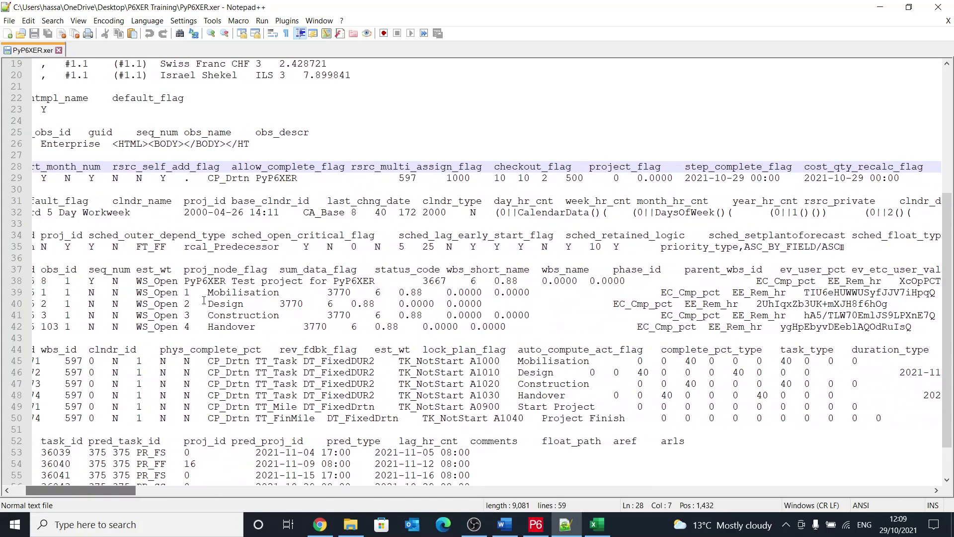
{"action": "double_click", "coordinate": [277, 178]}
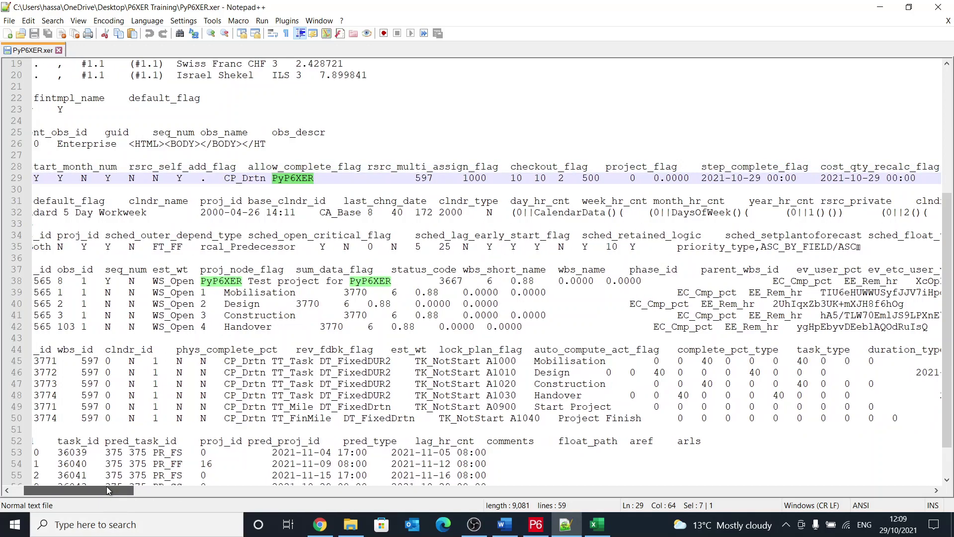
{"action": "left_click_drag", "start_coordinate": [107, 486], "coordinate": [40, 409]}
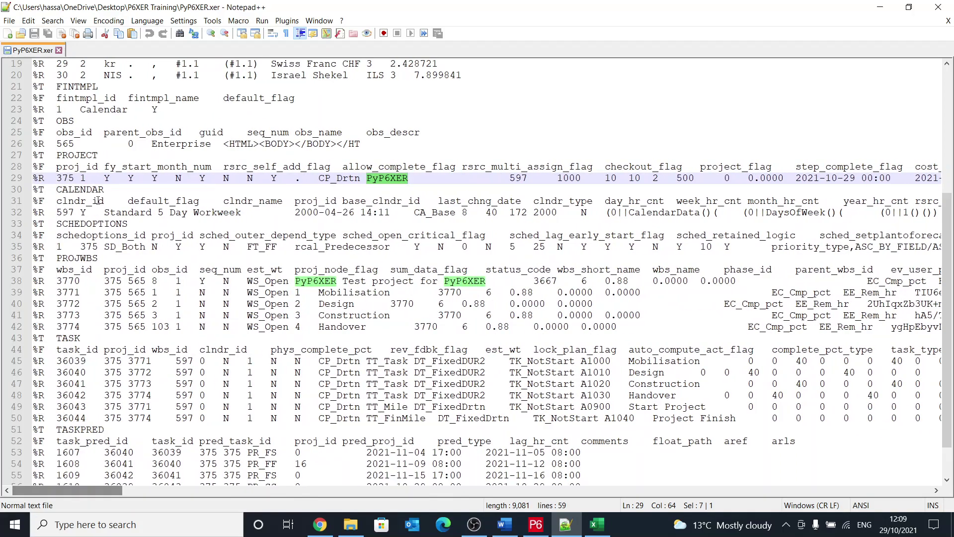
{"action": "left_click_drag", "start_coordinate": [99, 201], "coordinate": [83, 167]}
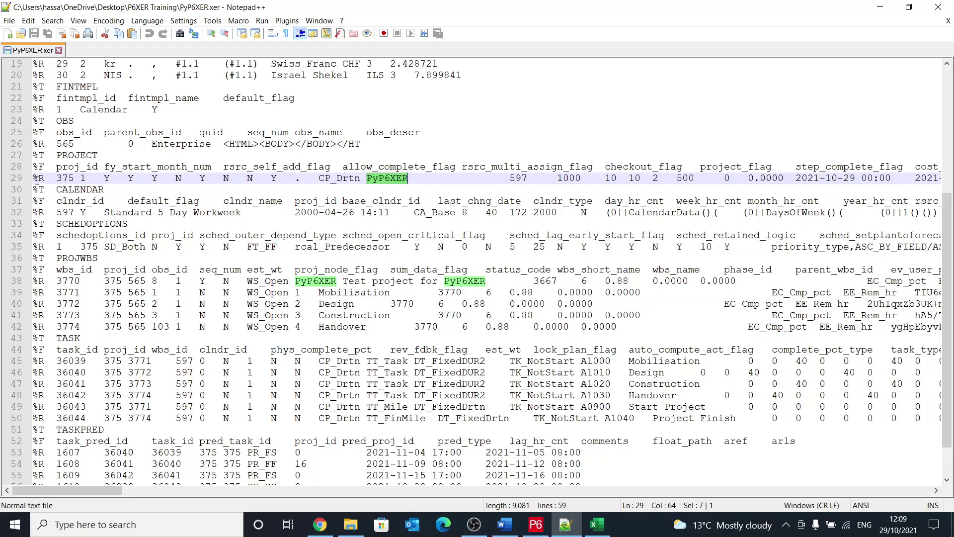
{"action": "double_click", "coordinate": [68, 191]}
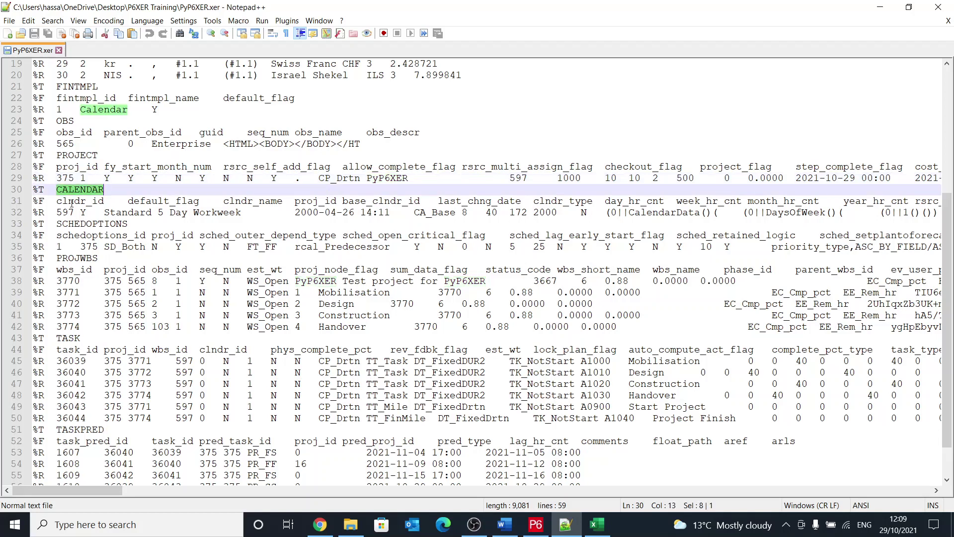
{"action": "double_click", "coordinate": [71, 212]}
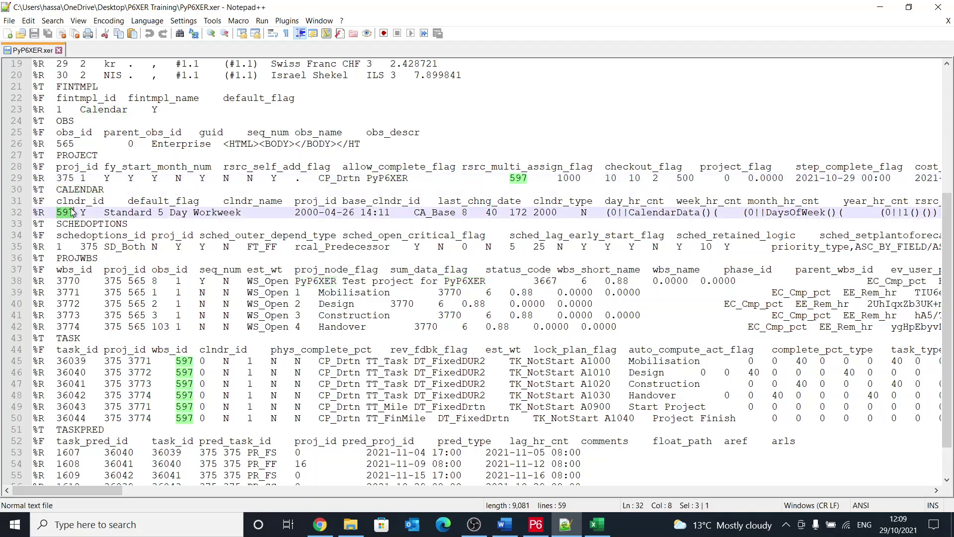
{"action": "double_click", "coordinate": [133, 213]}
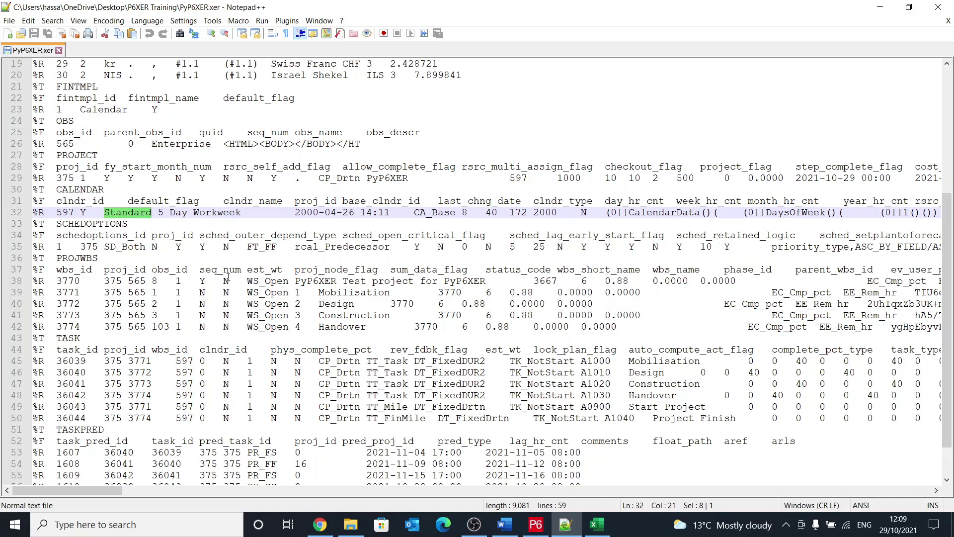
{"action": "left_click_drag", "start_coordinate": [91, 491], "coordinate": [32, 315]}
{"action": "double_click", "coordinate": [67, 224]}
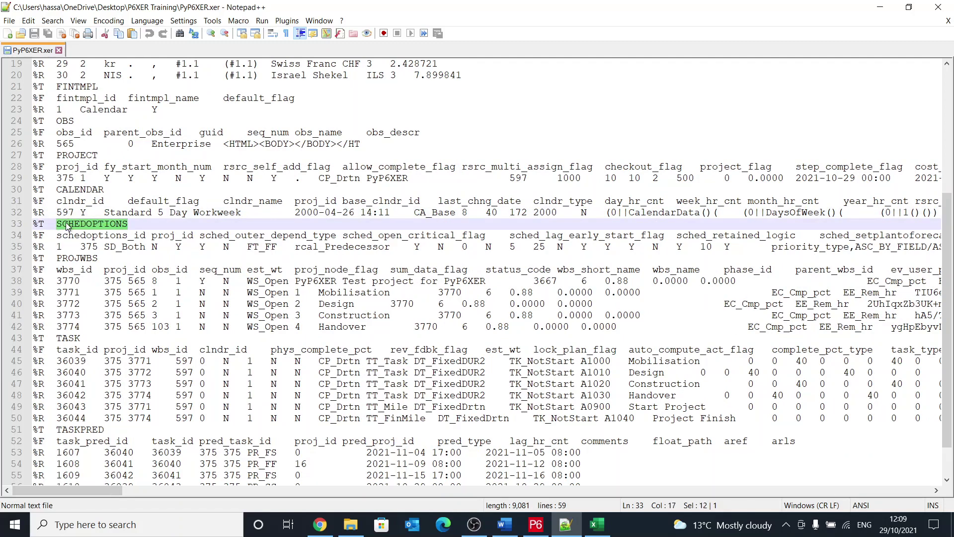
{"action": "scroll", "coordinate": [113, 243], "scroll_direction": "down", "scroll_amount": 1}
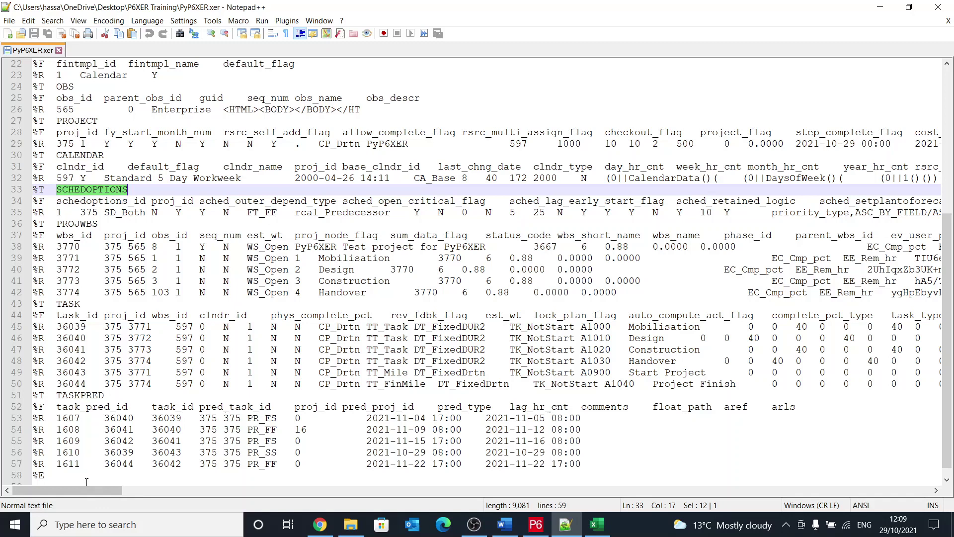
{"action": "left_click_drag", "start_coordinate": [88, 491], "coordinate": [45, 486]}
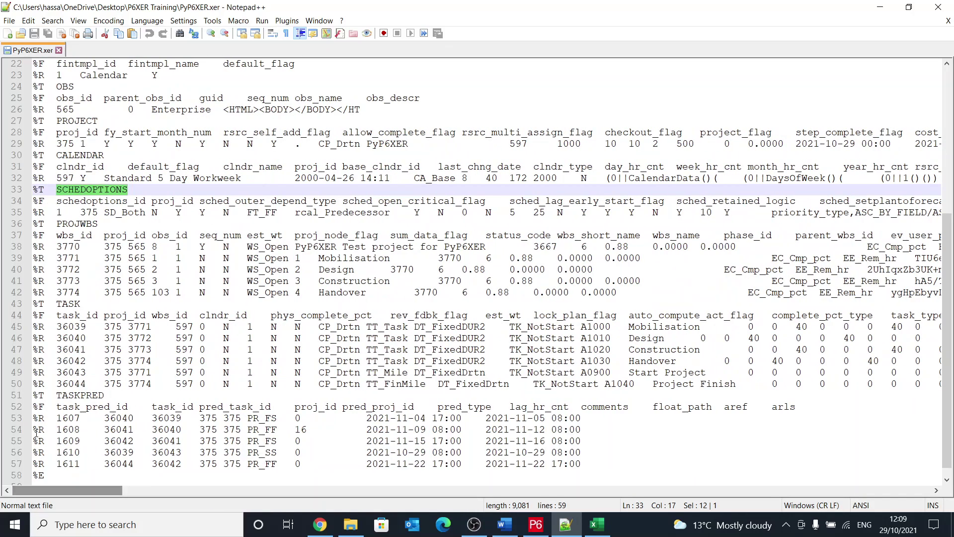
Copy the PROJWBS field and record lines 37–42 and return to Excel.
{"action": "double_click", "coordinate": [64, 225]}
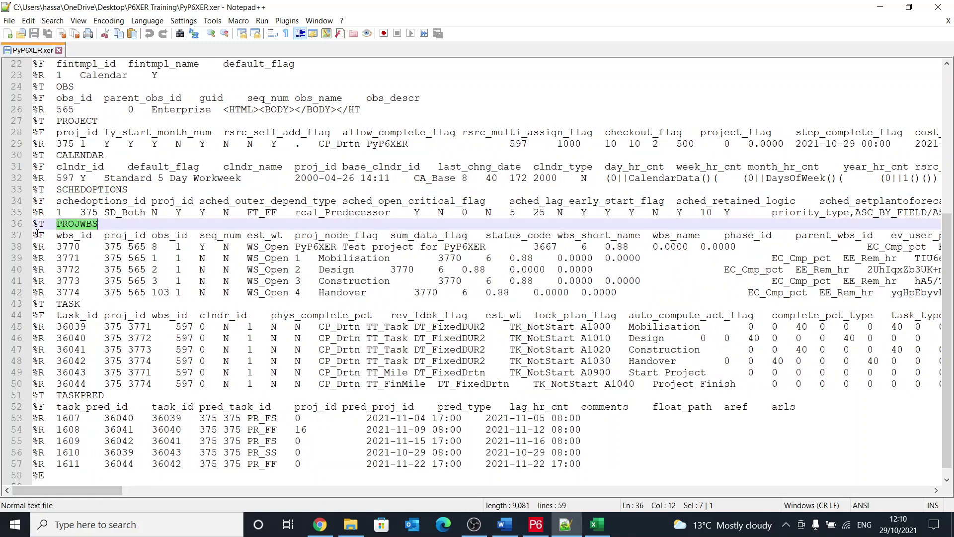
{"action": "left_click_drag", "start_coordinate": [34, 235], "coordinate": [15, 304]}
{"action": "right_click", "coordinate": [74, 264]}
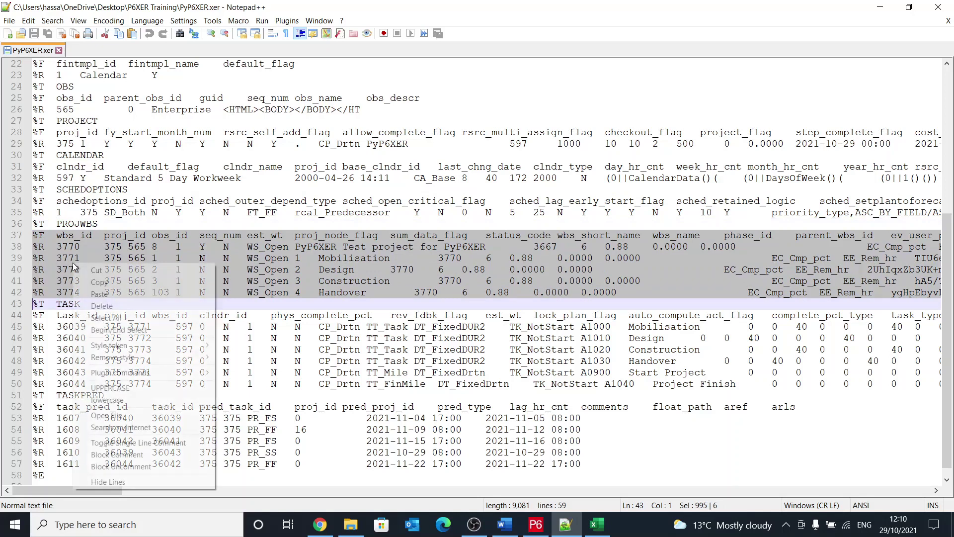
{"action": "left_click", "coordinate": [97, 282]}
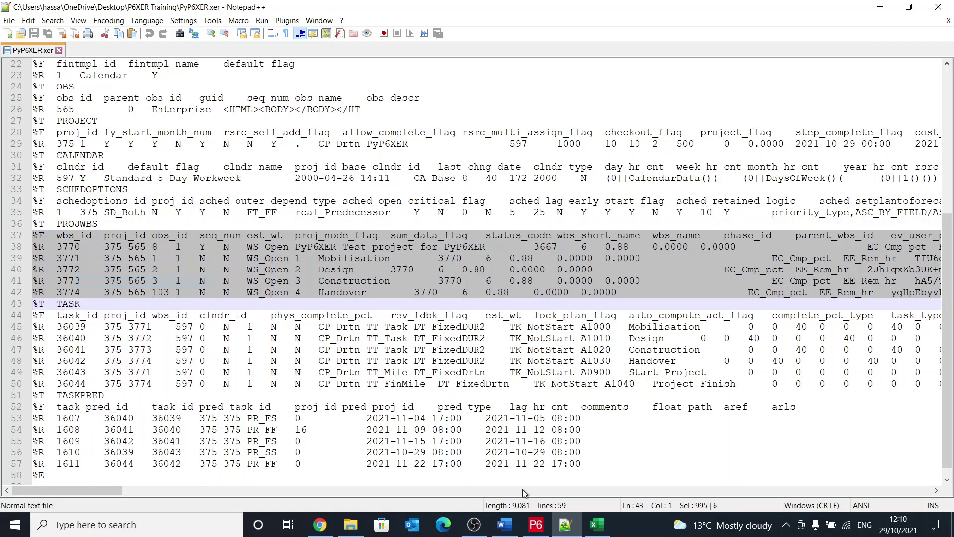
{"action": "left_click", "coordinate": [597, 523]}
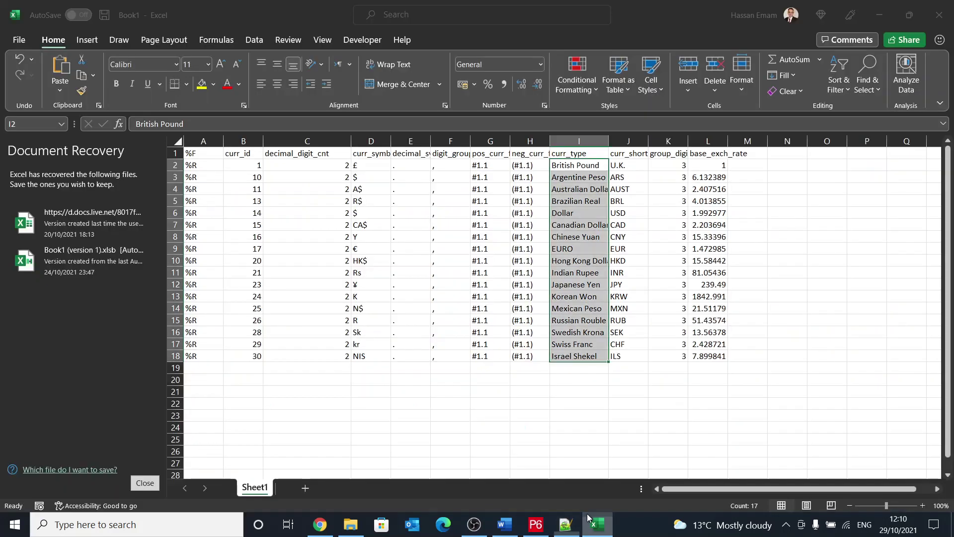
Paste the WBS table into A2 of a new Sheet2 and remove the recovered files.
{"action": "left_click", "coordinate": [304, 490]}
{"action": "right_click", "coordinate": [211, 166]}
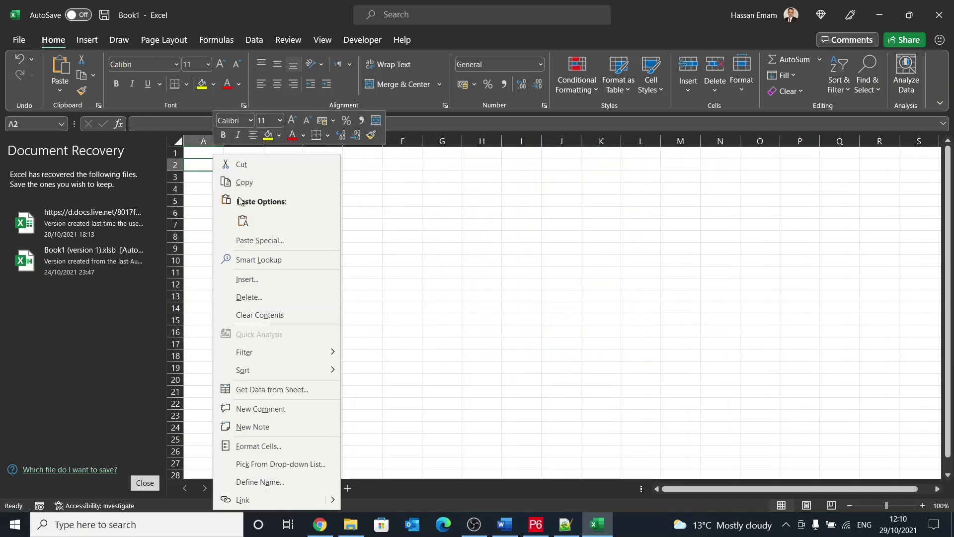
{"action": "left_click", "coordinate": [242, 220]}
{"action": "left_click", "coordinate": [251, 256]}
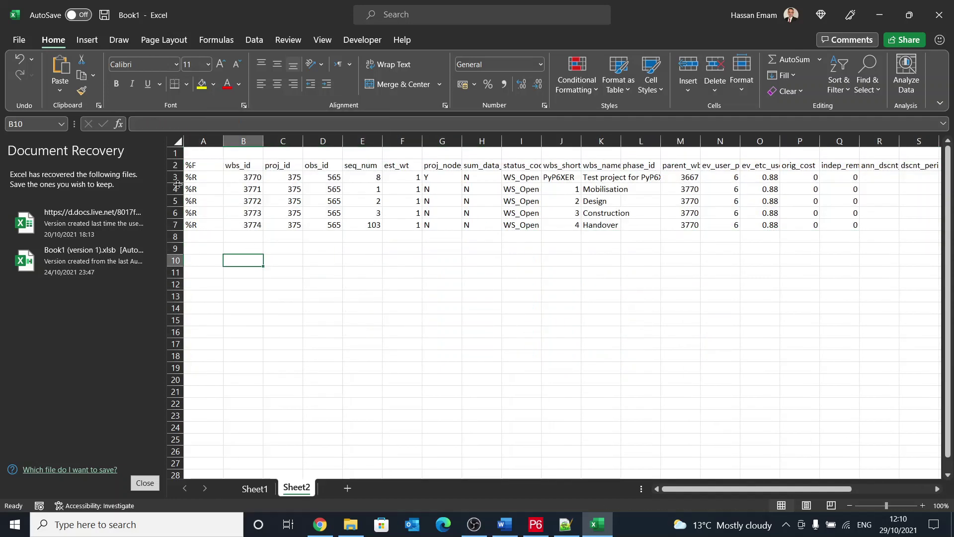
{"action": "left_click", "coordinate": [144, 482]}
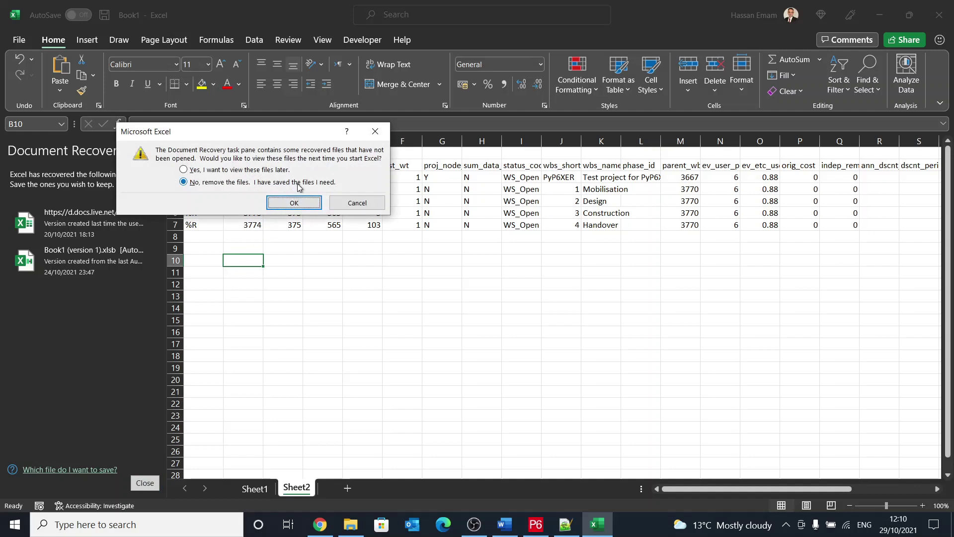
{"action": "left_click", "coordinate": [294, 203]}
{"action": "left_click", "coordinate": [231, 224]}
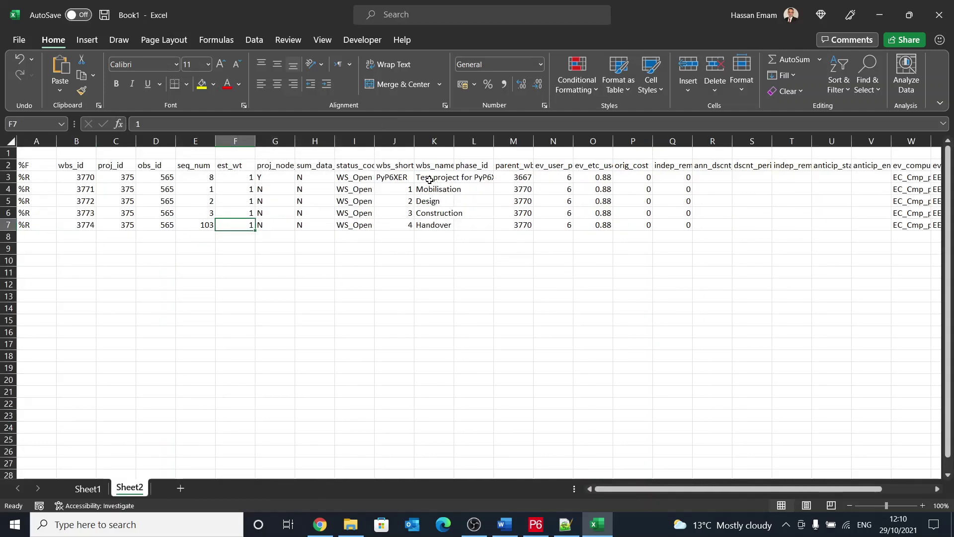
Fit the wbs_name column to show names from Test project for PyP6XER to Handover.
{"action": "left_click_drag", "start_coordinate": [452, 142], "coordinate": [493, 141]}
{"action": "left_click", "coordinate": [451, 176]}
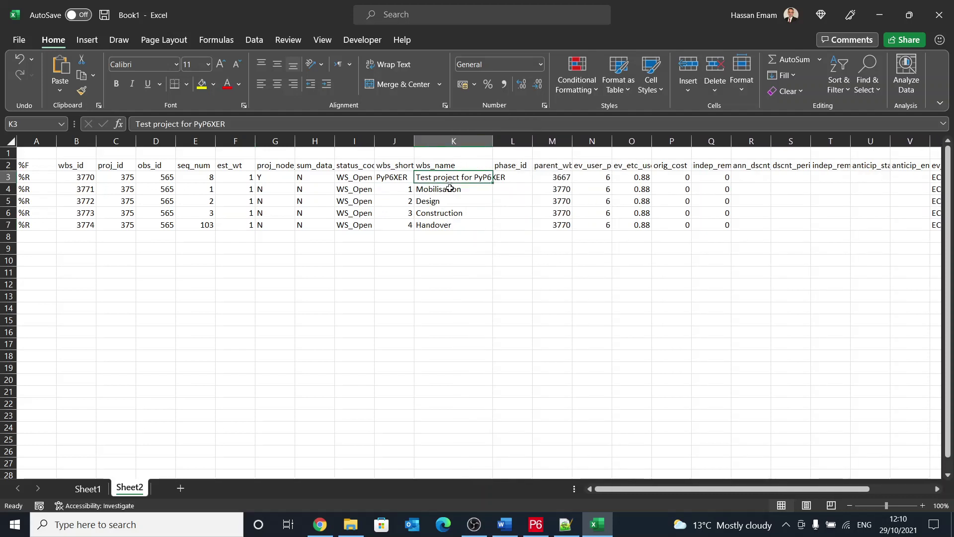
{"action": "left_click", "coordinate": [451, 188]}
{"action": "left_click", "coordinate": [450, 200]}
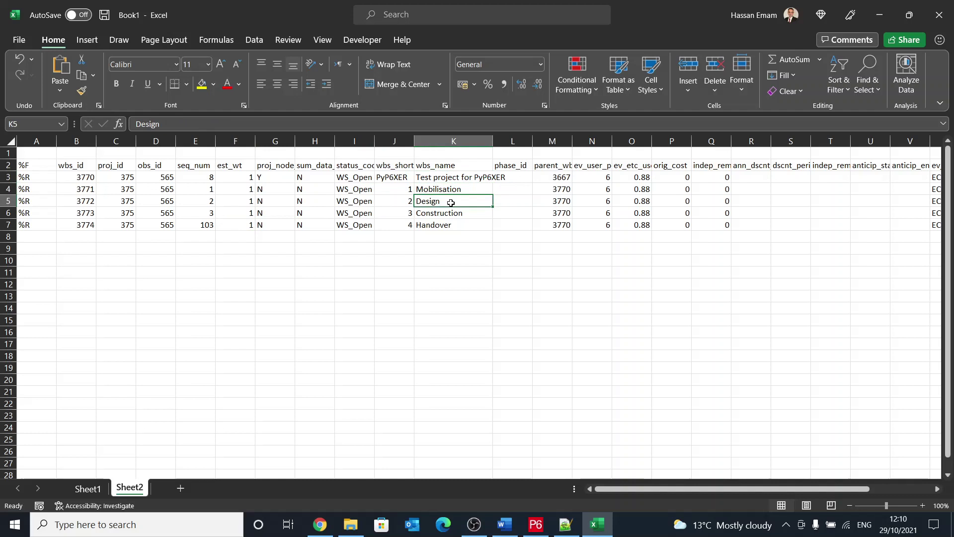
{"action": "left_click", "coordinate": [451, 214]}
{"action": "left_click", "coordinate": [451, 224]}
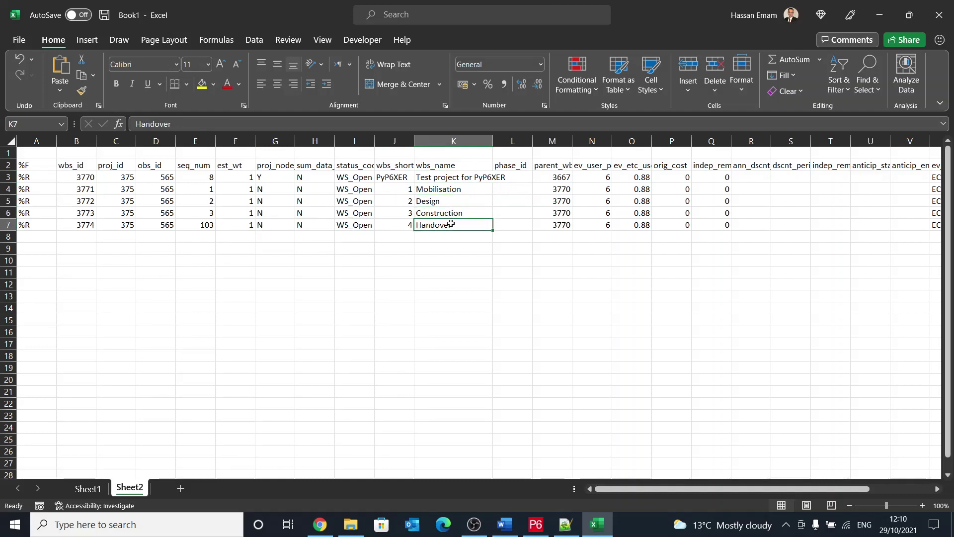
{"action": "double_click", "coordinate": [491, 142]}
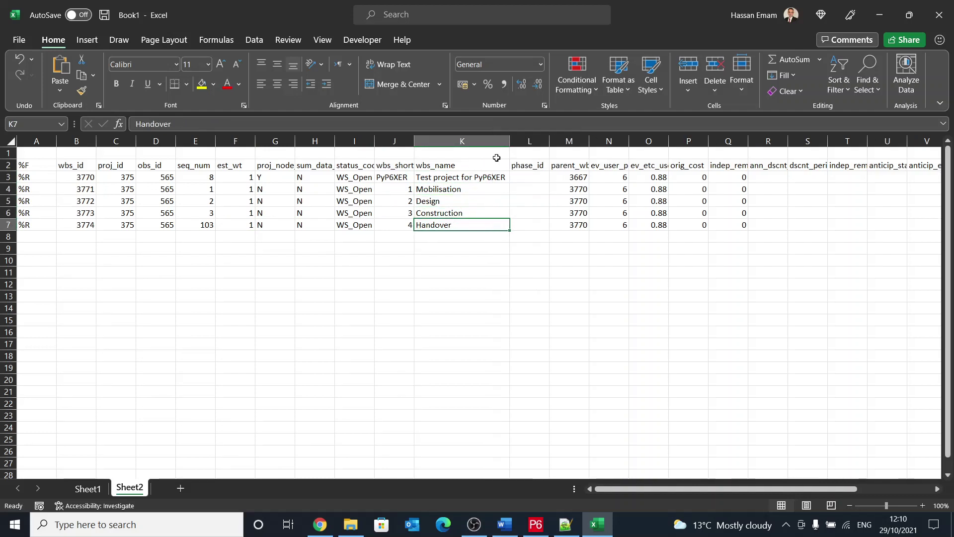
Widen column M and compare wbs_id values with parent_wbs_id values 3667 and 3770.
{"action": "left_click_drag", "start_coordinate": [588, 150], "coordinate": [619, 150]}
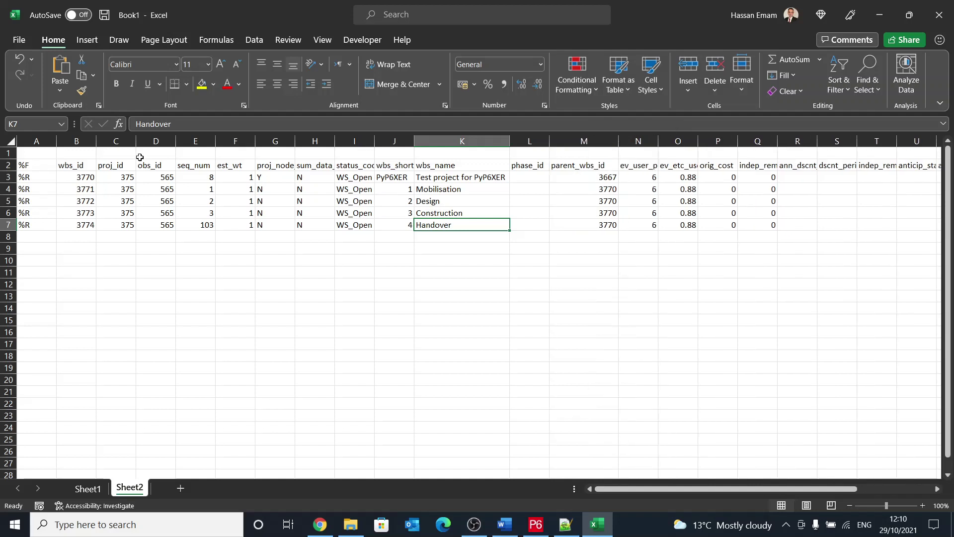
{"action": "left_click_drag", "start_coordinate": [95, 177], "coordinate": [79, 222]}
{"action": "left_click_drag", "start_coordinate": [575, 179], "coordinate": [580, 226]}
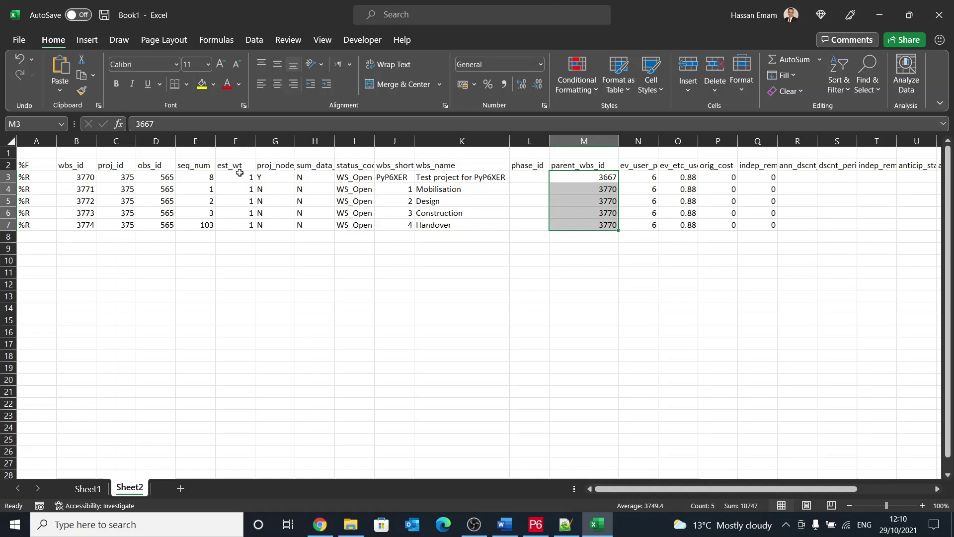
{"action": "left_click", "coordinate": [466, 178]}
{"action": "left_click", "coordinate": [585, 178]}
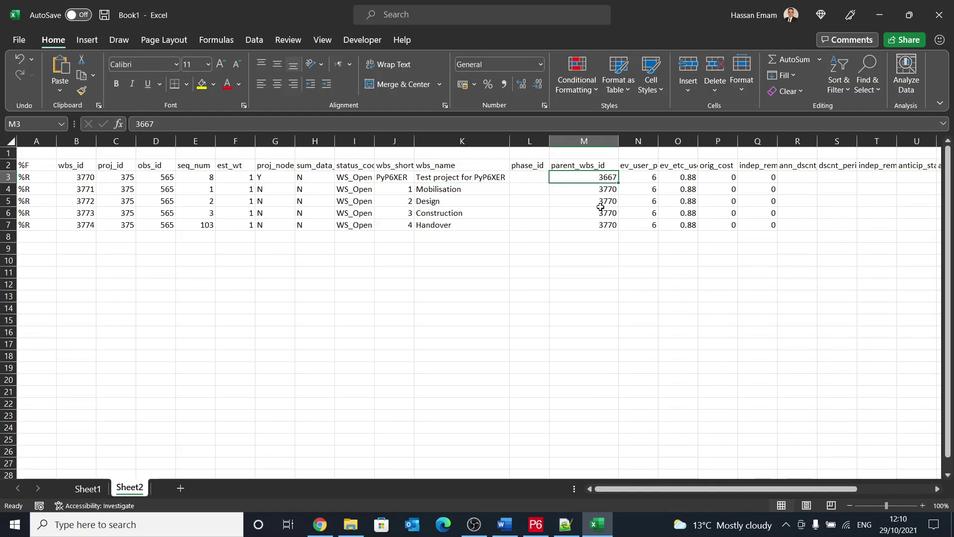
{"action": "left_click", "coordinate": [602, 190]}
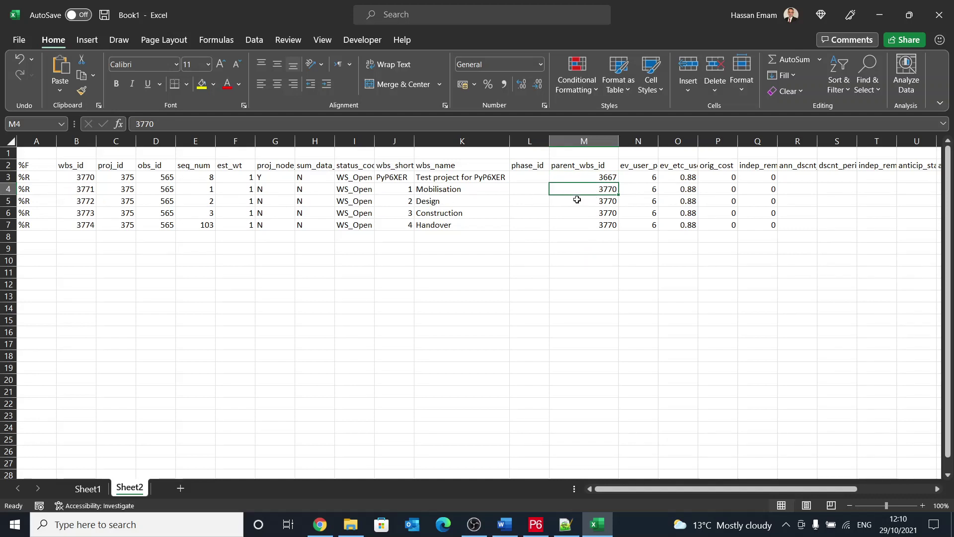
Fill wbs_id 3770 in cell B3 yellow and compare the WBS names in column K.
{"action": "left_click", "coordinate": [64, 181]}
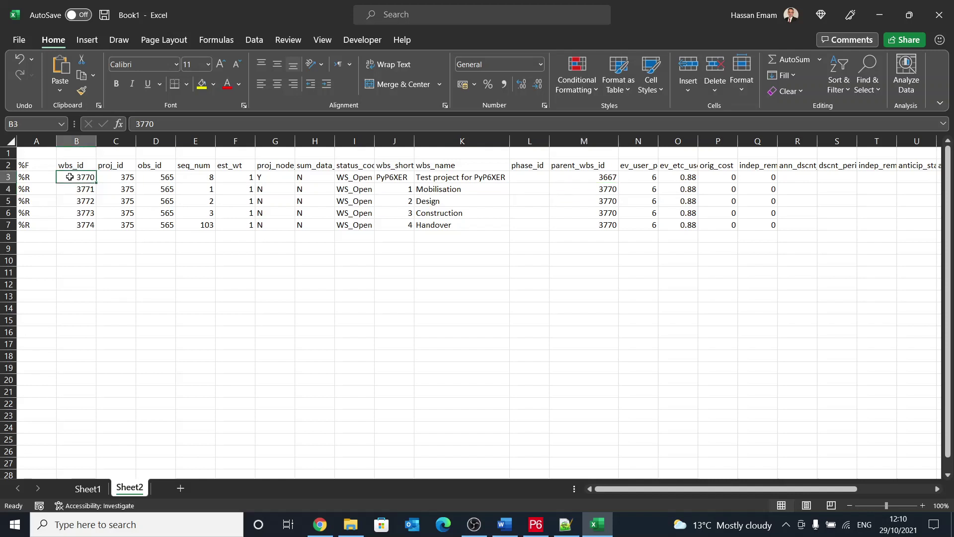
{"action": "left_click", "coordinate": [202, 85]}
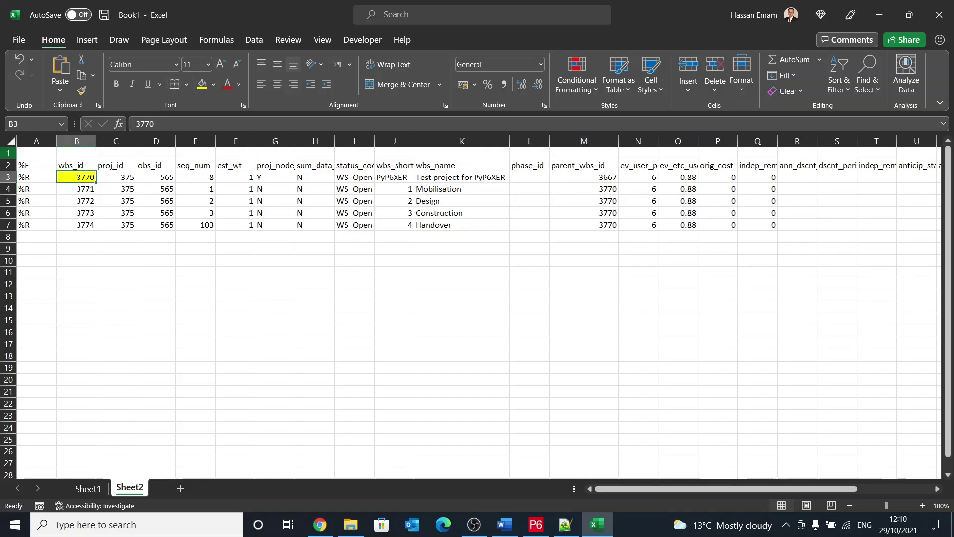
{"action": "left_click", "coordinate": [6, 177]}
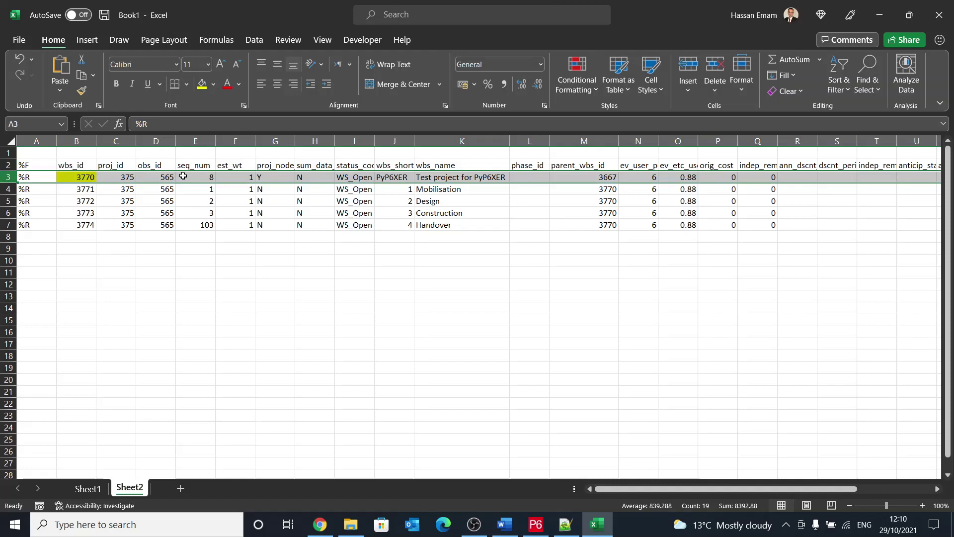
{"action": "left_click", "coordinate": [455, 190]}
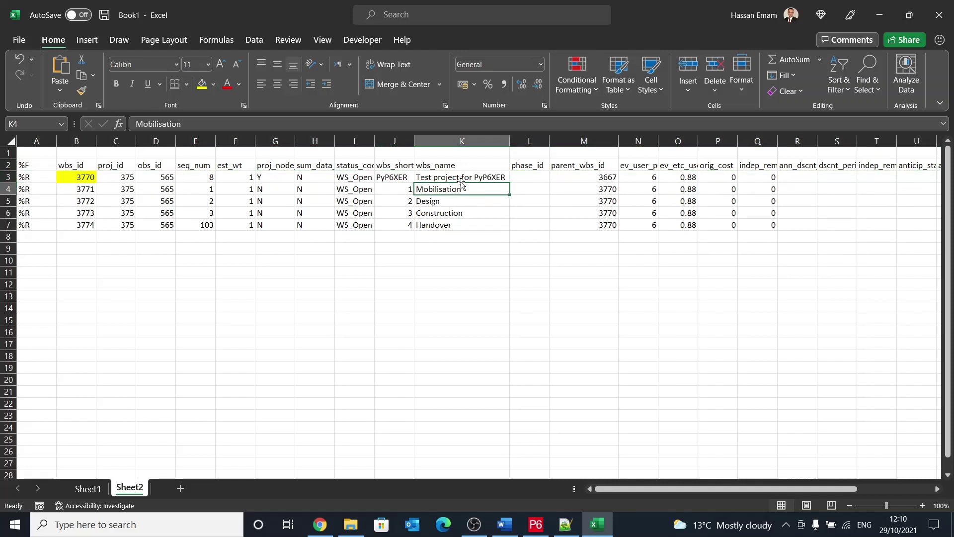
{"action": "left_click", "coordinate": [456, 178]}
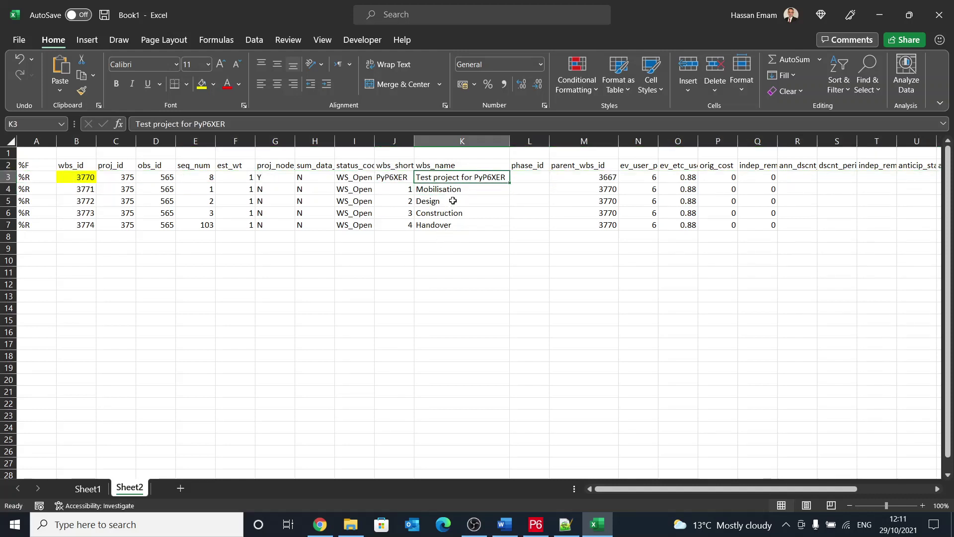
{"action": "left_click", "coordinate": [455, 200]}
{"action": "left_click", "coordinate": [453, 166]}
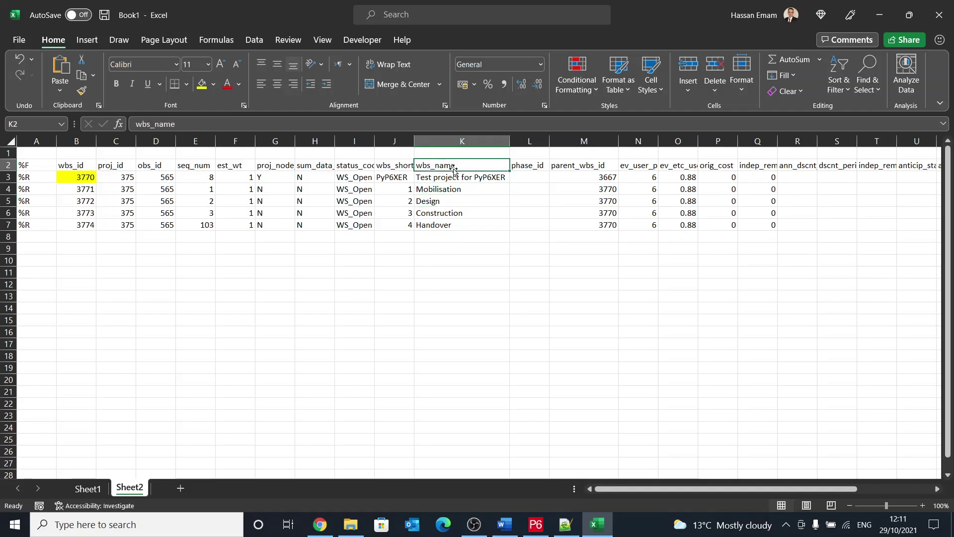
{"action": "left_click", "coordinate": [455, 176]}
{"action": "left_click", "coordinate": [452, 214]}
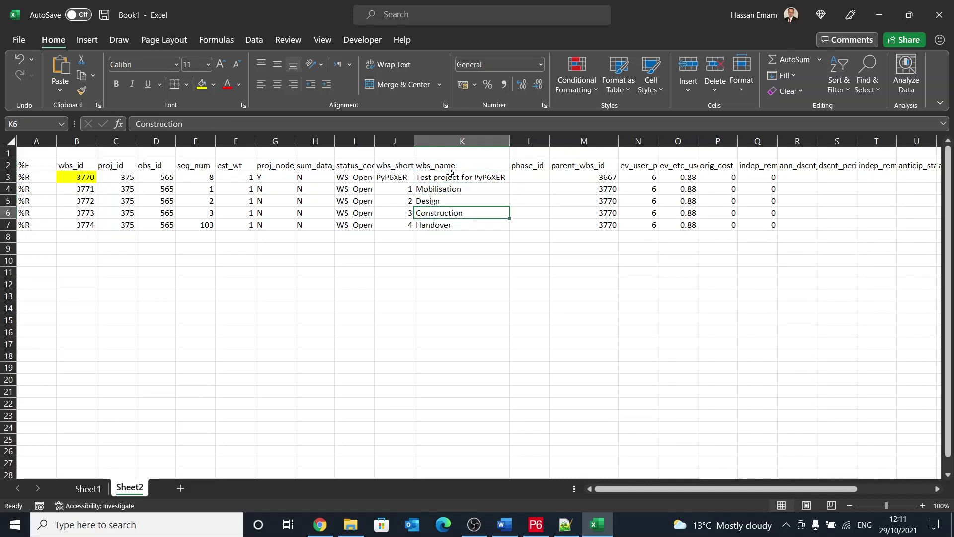
{"action": "left_click", "coordinate": [451, 177]}
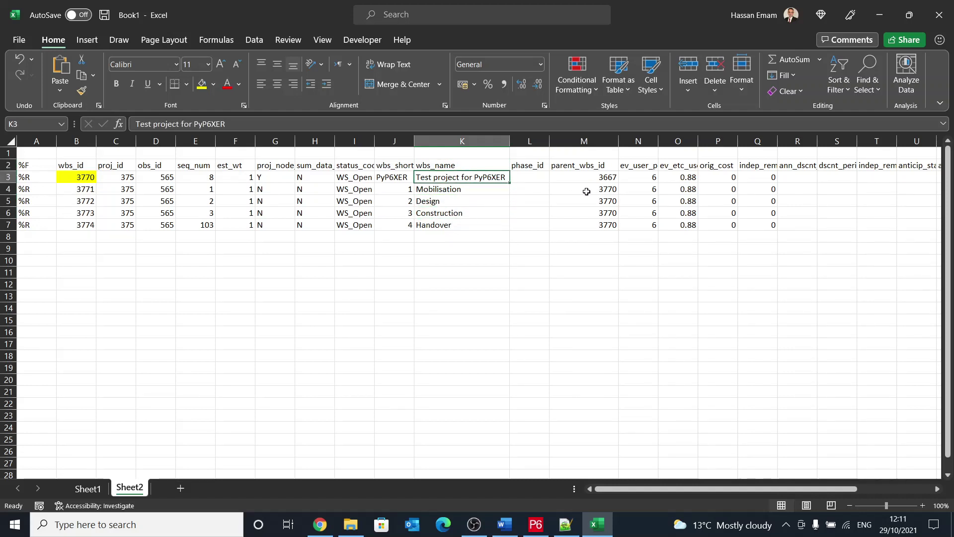
Fill the parent_wbs_id cells M4:M7 yellow to match B3.
{"action": "left_click_drag", "start_coordinate": [587, 191], "coordinate": [590, 224]}
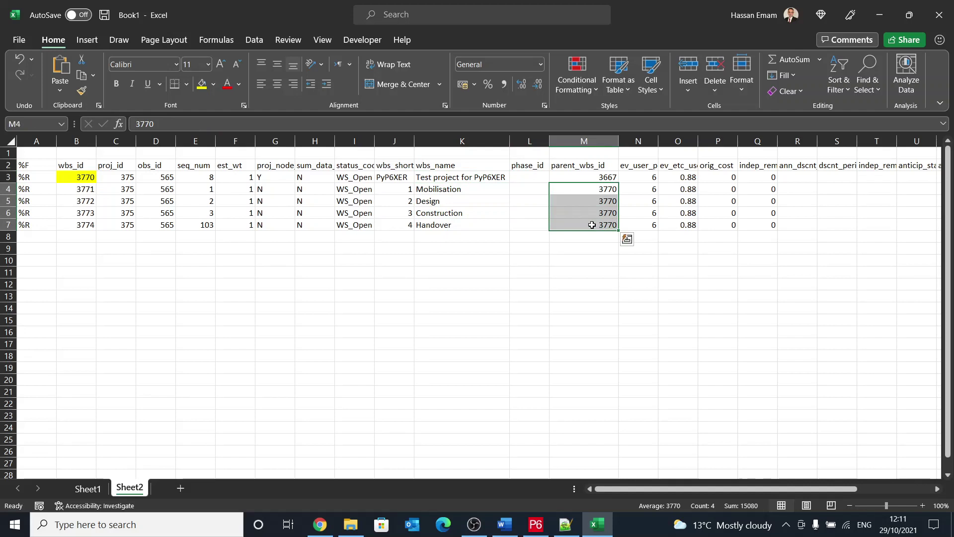
{"action": "left_click", "coordinate": [202, 84]}
{"action": "left_click_drag", "start_coordinate": [77, 177], "coordinate": [573, 222]}
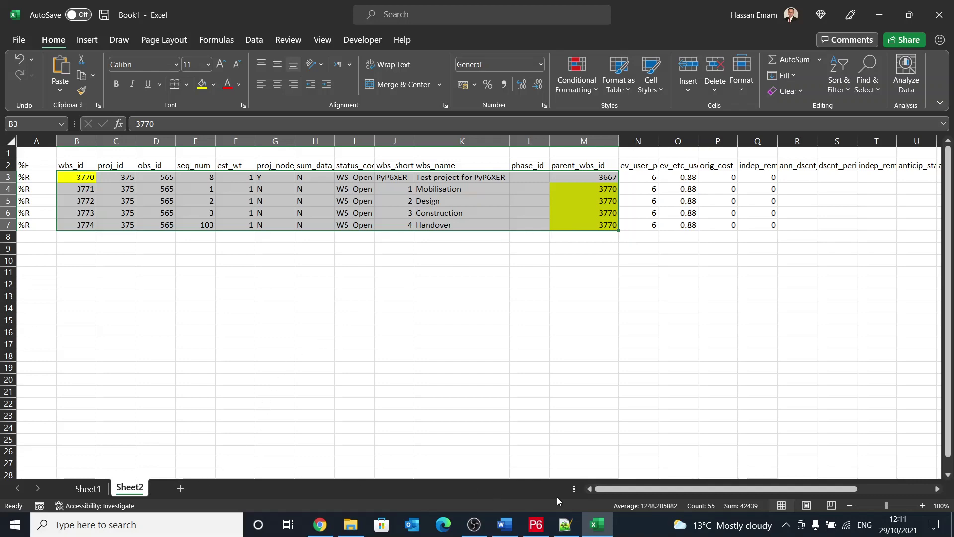
Copy the TASK table lines 44–50 from PyP6XER.xer and return to Excel.
{"action": "left_click", "coordinate": [577, 528]}
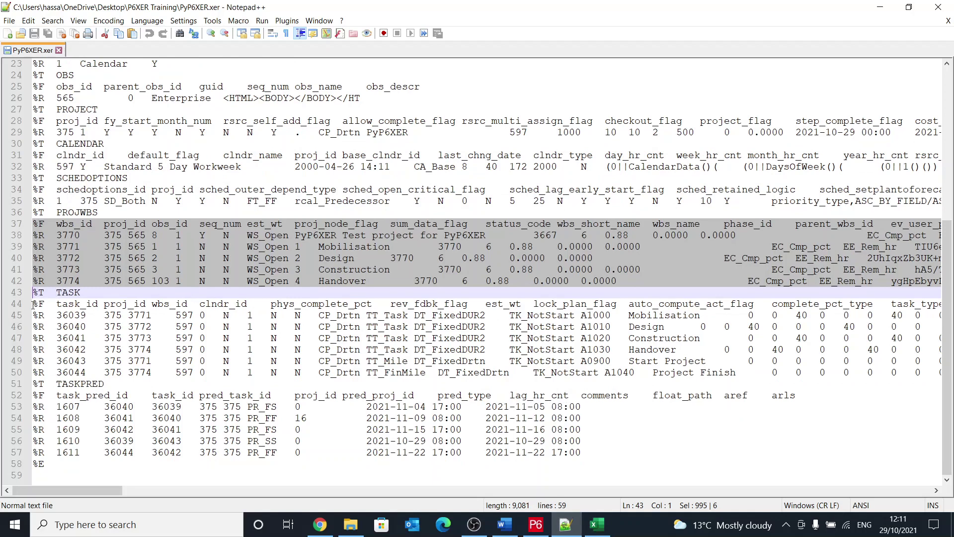
{"action": "left_click_drag", "start_coordinate": [33, 304], "coordinate": [33, 381]}
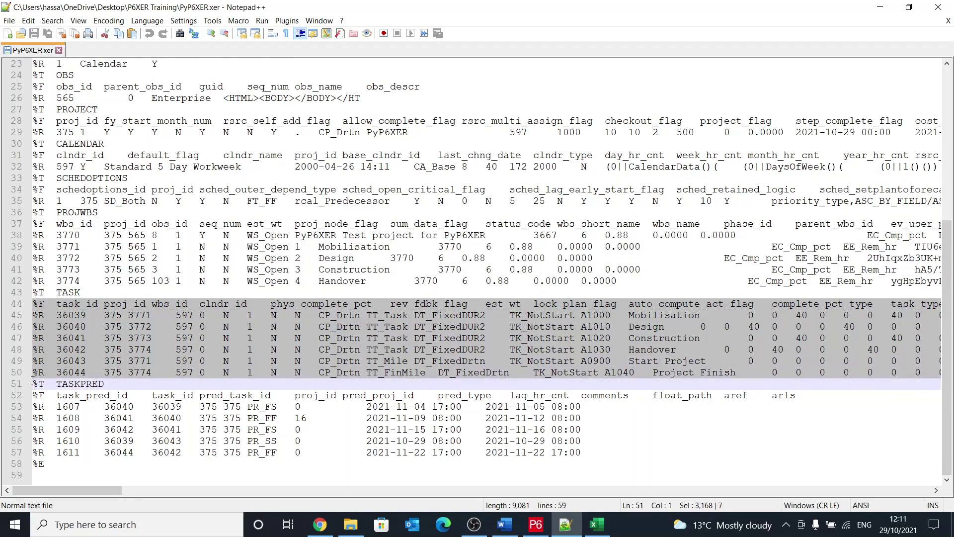
{"action": "right_click", "coordinate": [69, 350]}
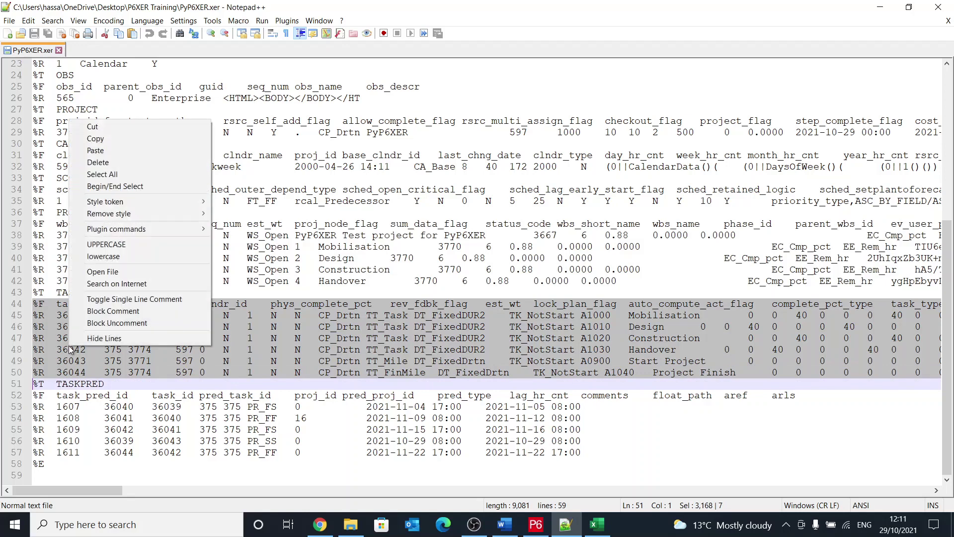
{"action": "left_click", "coordinate": [97, 139]}
{"action": "left_click", "coordinate": [596, 524]}
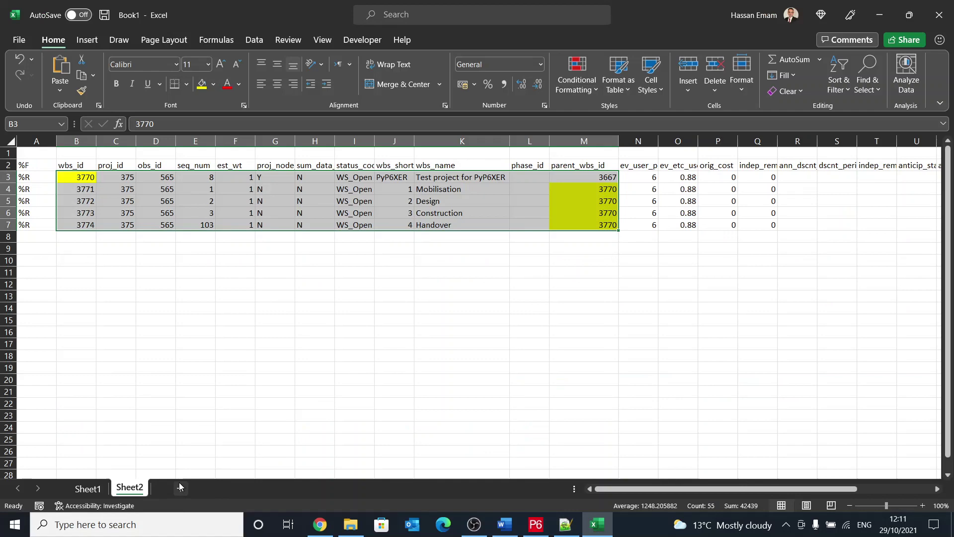
Add Sheet3, paste the TASK table at A2 with source formatting, and select task_ids B3:B8.
{"action": "left_click", "coordinate": [180, 488]}
{"action": "right_click", "coordinate": [46, 168]}
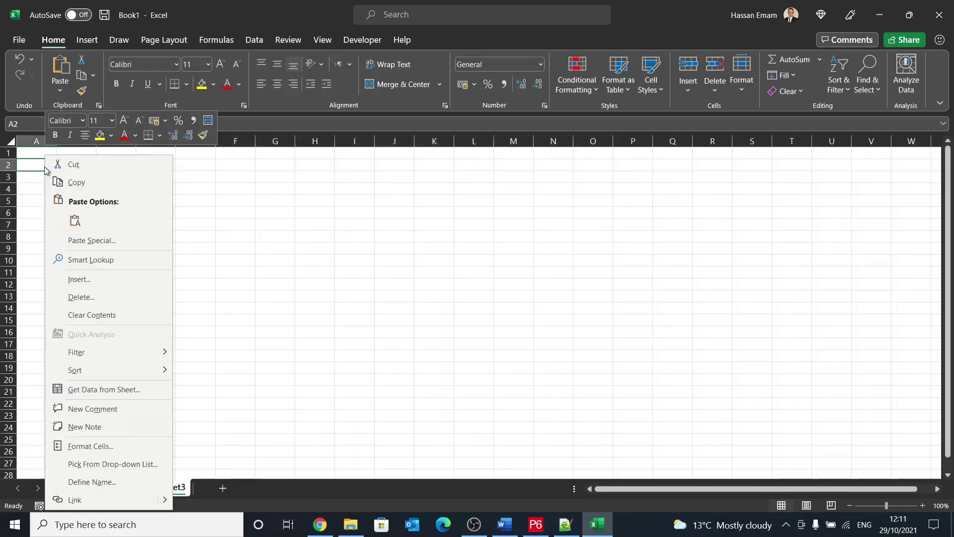
{"action": "left_click", "coordinate": [74, 218]}
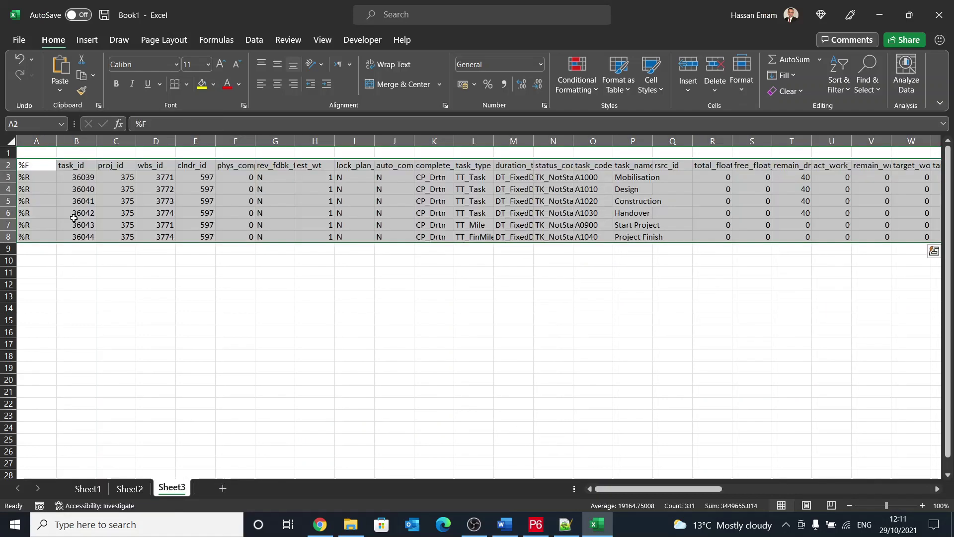
{"action": "left_click", "coordinate": [282, 295]}
{"action": "left_click_drag", "start_coordinate": [76, 177], "coordinate": [79, 233]}
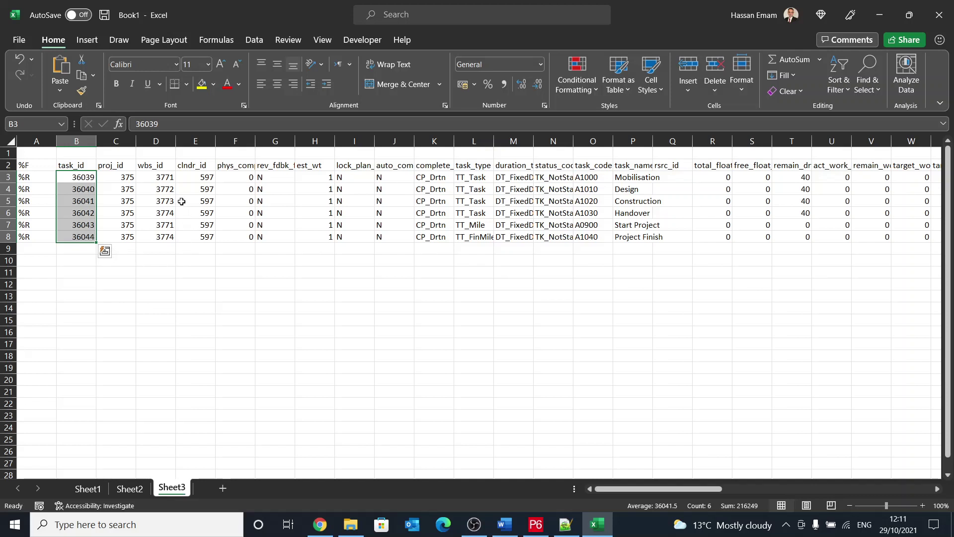
Widen column O so the task codes A1000–A1040 show fully.
{"action": "mouse_move", "coordinate": [625, 488]}
{"action": "left_mouse_down"}
{"action": "mouse_move", "coordinate": [767, 482]}
{"action": "mouse_move", "coordinate": [629, 485]}
{"action": "left_mouse_up"}
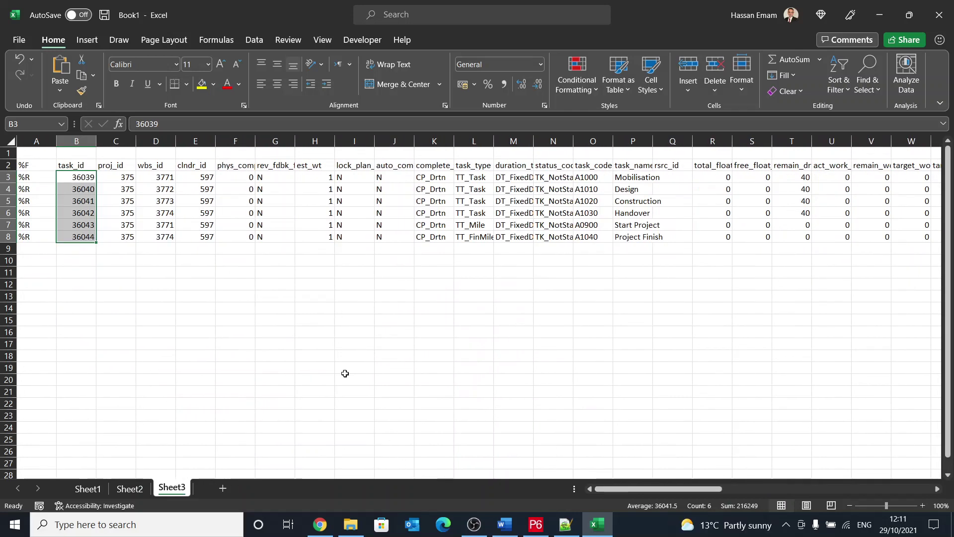
{"action": "left_click", "coordinate": [215, 167]}
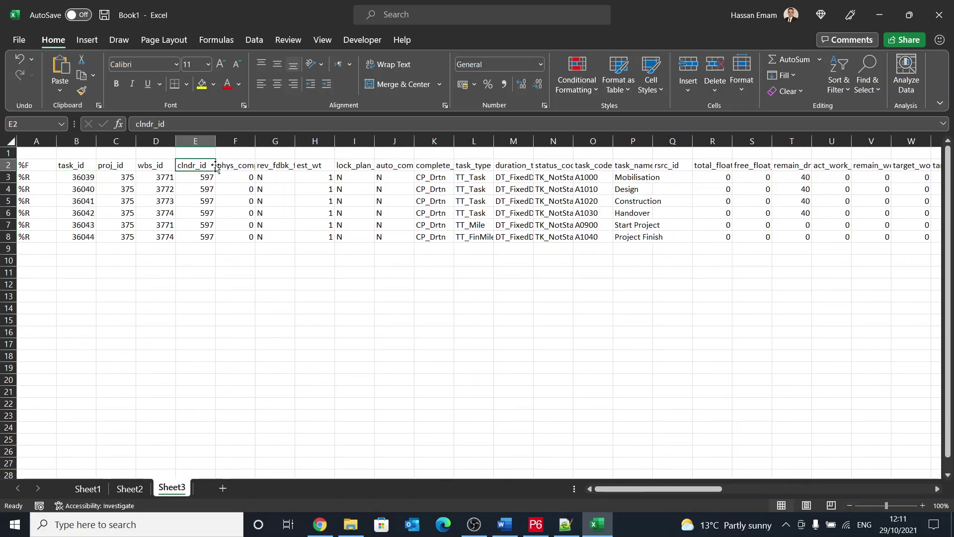
{"action": "left_click", "coordinate": [592, 166]}
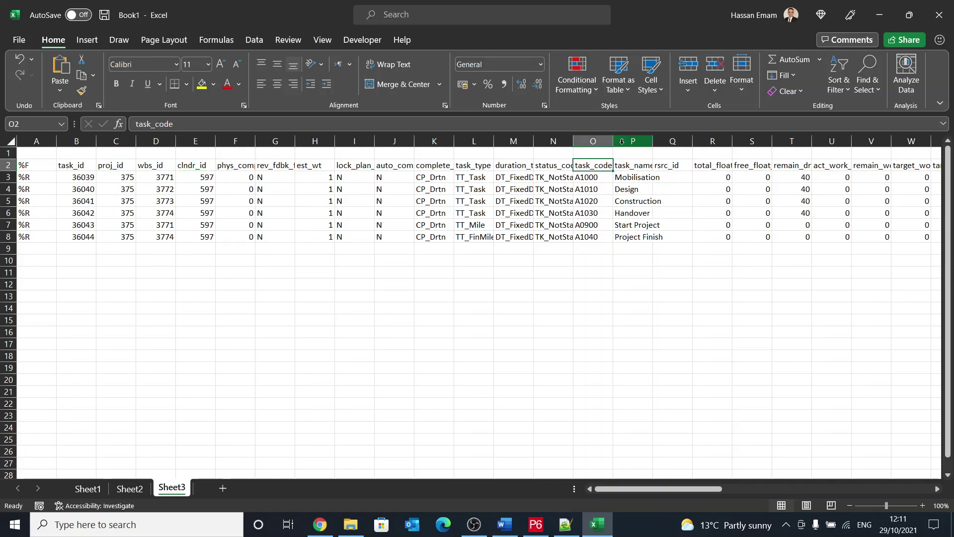
{"action": "left_click_drag", "start_coordinate": [613, 141], "coordinate": [646, 141]}
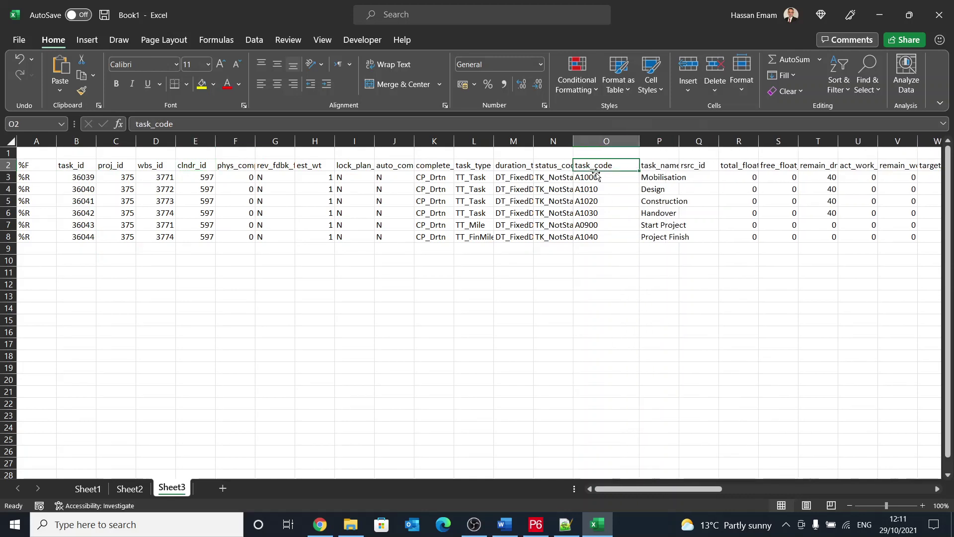
{"action": "left_click_drag", "start_coordinate": [594, 177], "coordinate": [601, 234]}
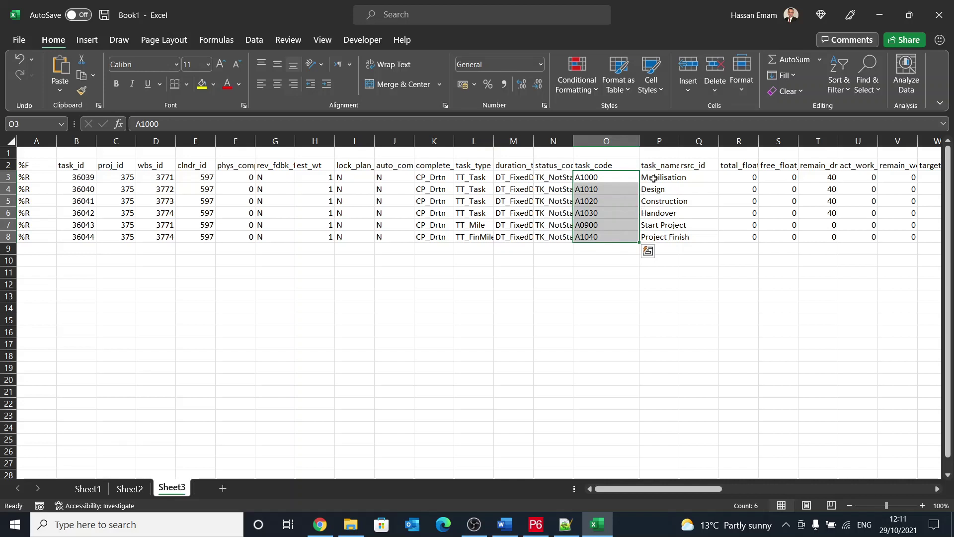
Widen column P to show every task name and compare tasks with their wbs_id values.
{"action": "left_click_drag", "start_coordinate": [653, 178], "coordinate": [656, 238]}
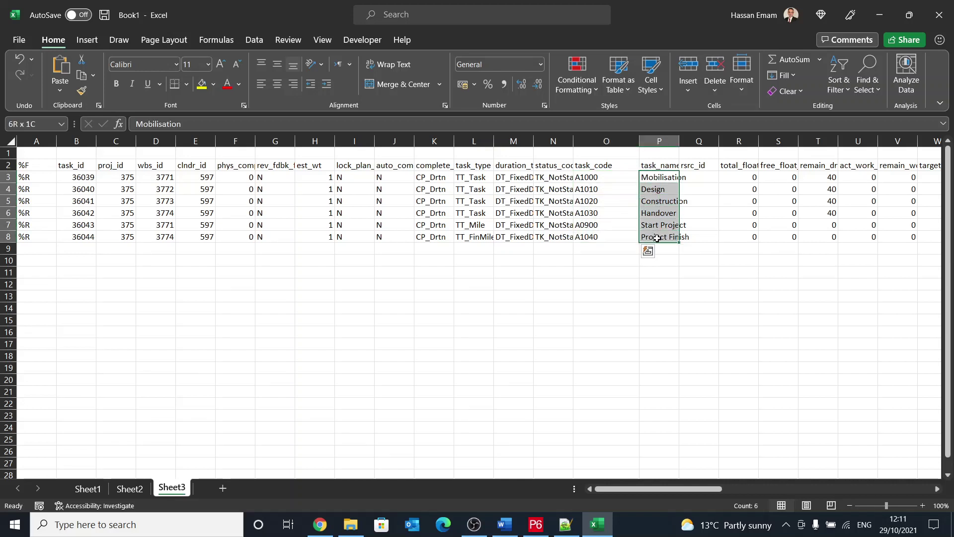
{"action": "left_click_drag", "start_coordinate": [678, 138], "coordinate": [721, 136]}
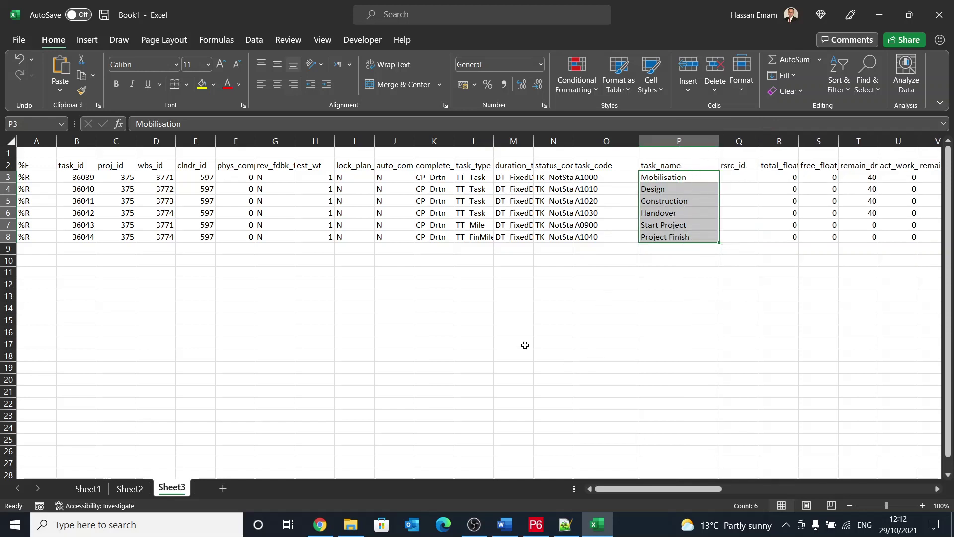
{"action": "left_click_drag", "start_coordinate": [153, 177], "coordinate": [148, 233]}
{"action": "left_click", "coordinate": [152, 165]}
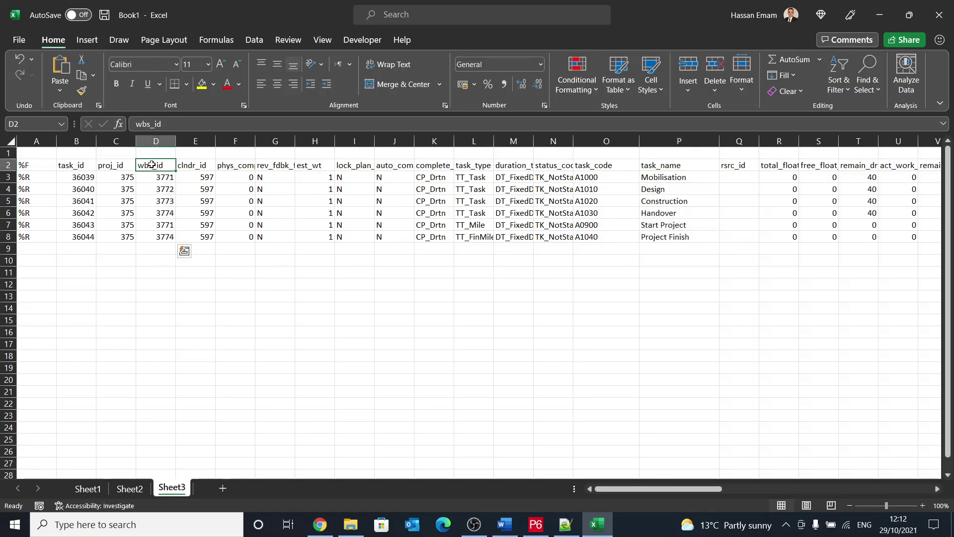
{"action": "left_click", "coordinate": [153, 178]}
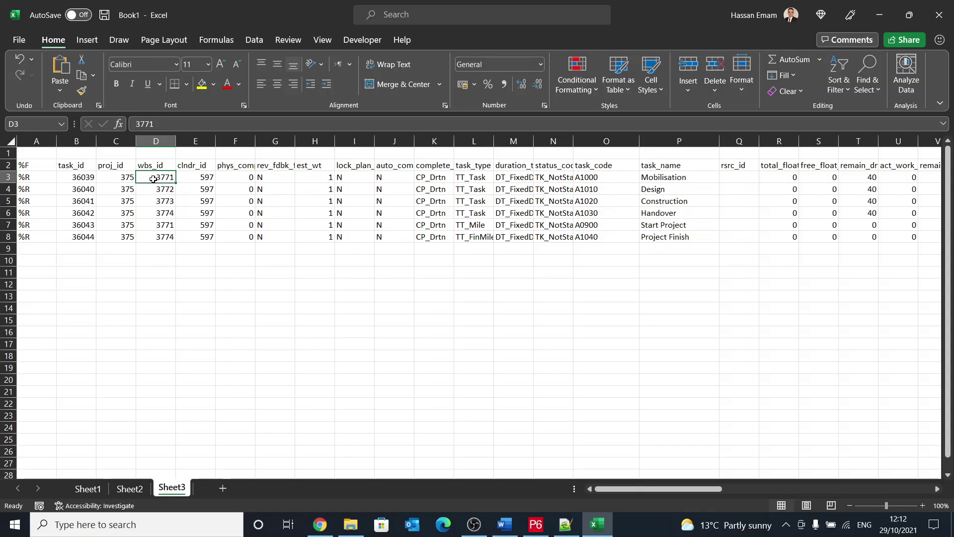
{"action": "left_click", "coordinate": [654, 177]}
{"action": "left_click", "coordinate": [153, 175]}
Rename the Sheet2 tab to WBS.
{"action": "left_click", "coordinate": [130, 488]}
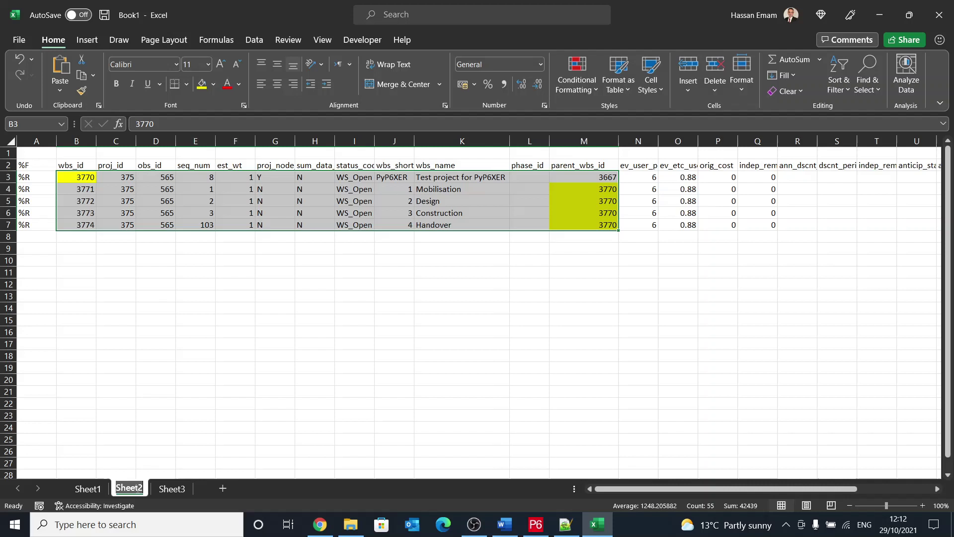
{"action": "type", "text": "WBS"}
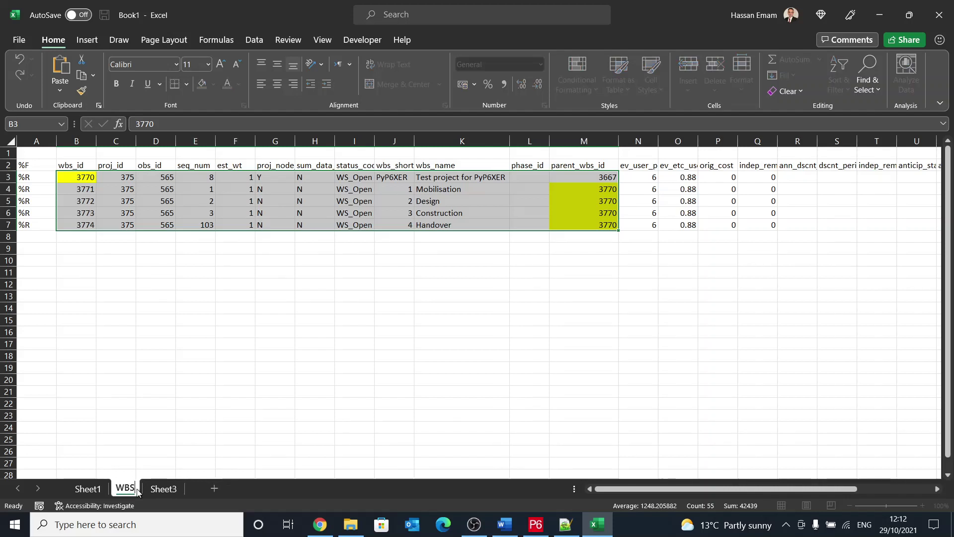
{"action": "key", "text": "Return"}
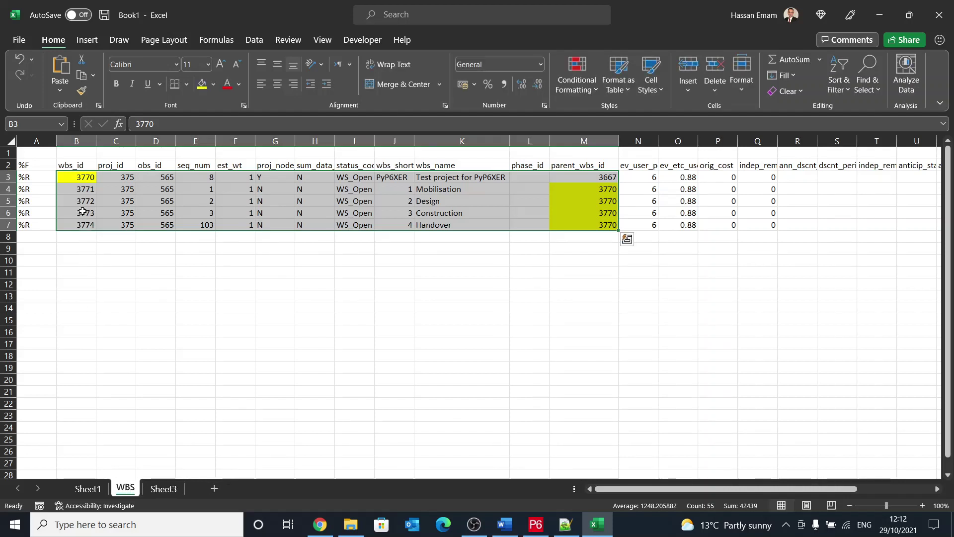
Highlight the Mobilisation WBS row (3771) and the Start Project task row on Sheet3.
{"action": "left_click", "coordinate": [79, 190]}
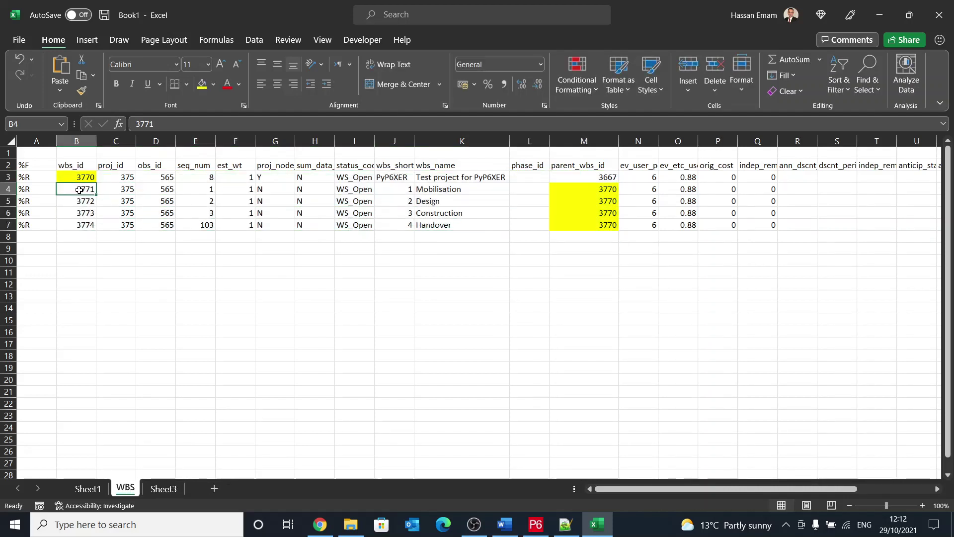
{"action": "left_click", "coordinate": [6, 189]}
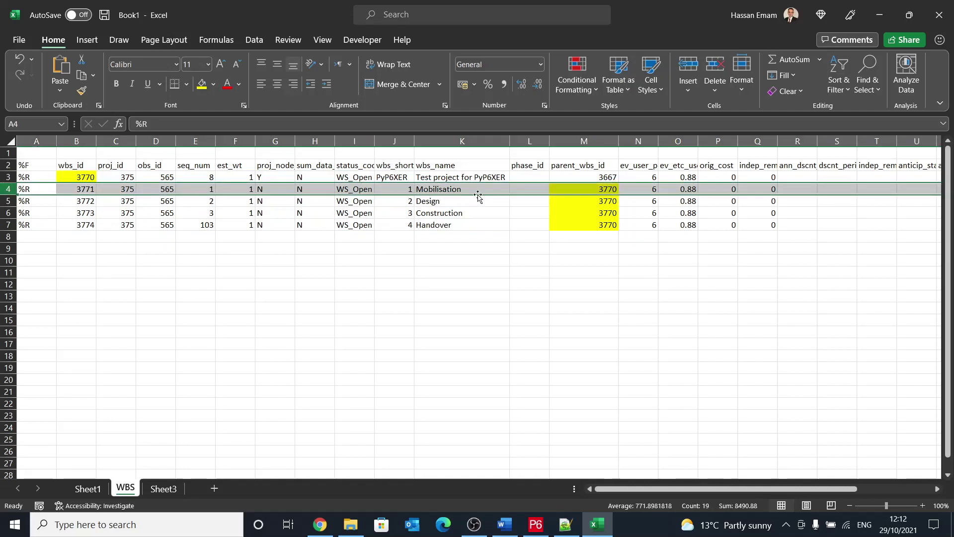
{"action": "left_click", "coordinate": [170, 488]}
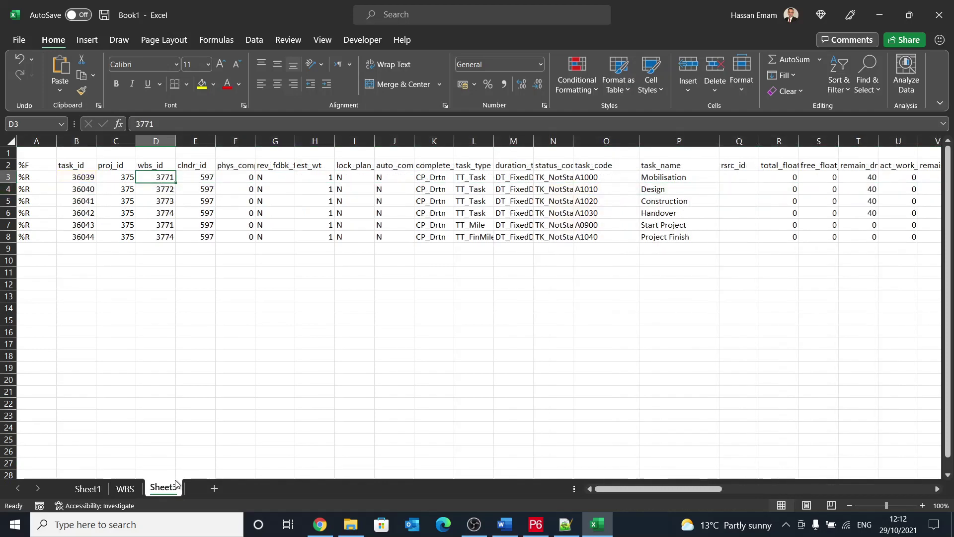
{"action": "left_click", "coordinate": [673, 225]}
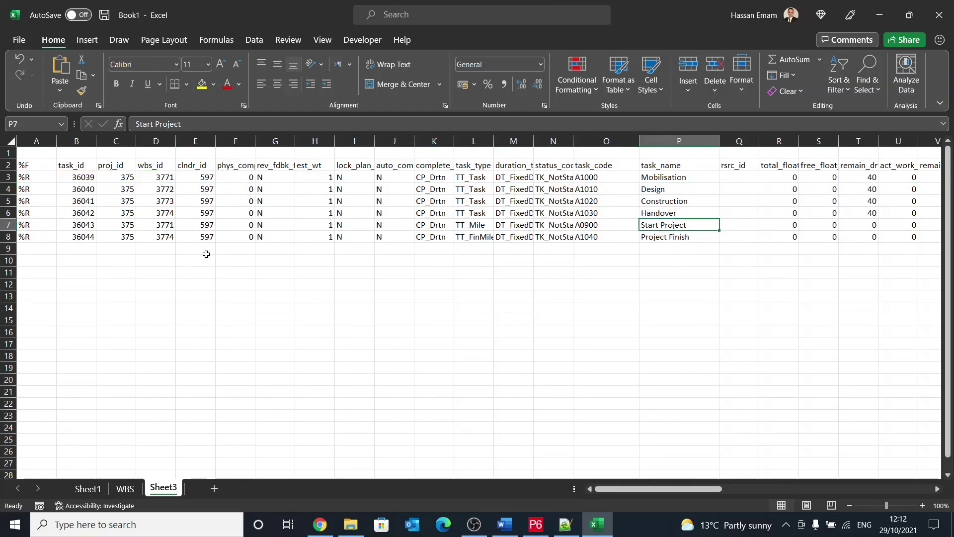
{"action": "left_click", "coordinate": [8, 225]}
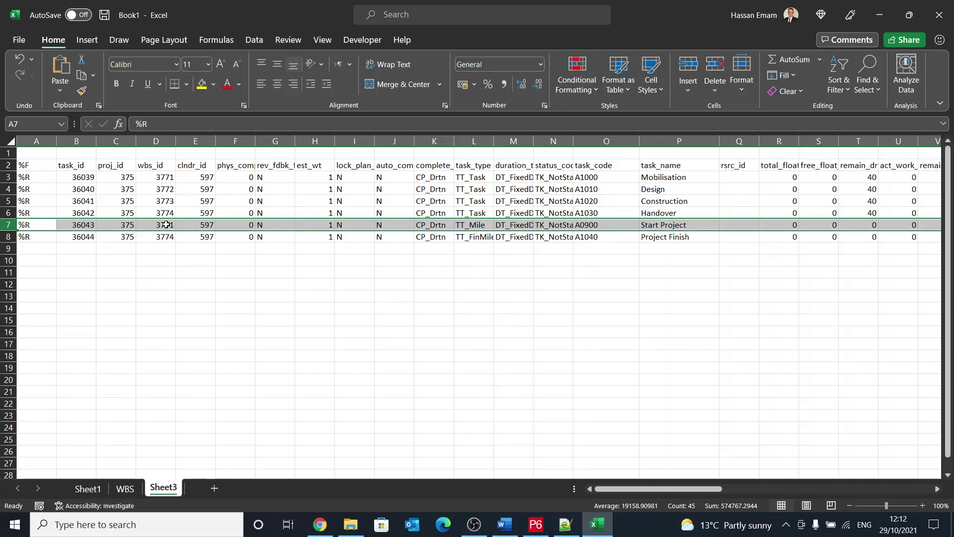
Check the Start Project activity in the P6 schedule against the XER file in Notepad++.
{"action": "left_click", "coordinate": [126, 489]}
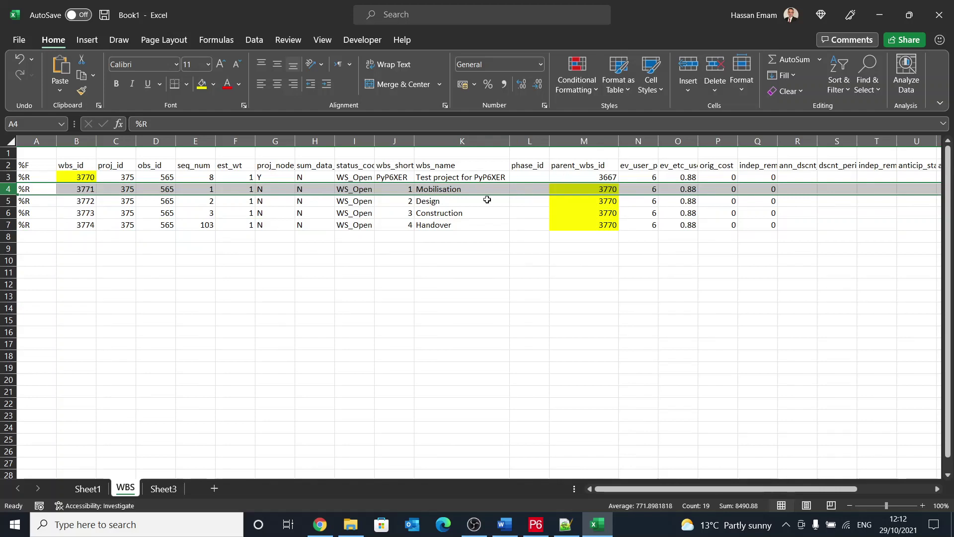
{"action": "left_click", "coordinate": [536, 525]}
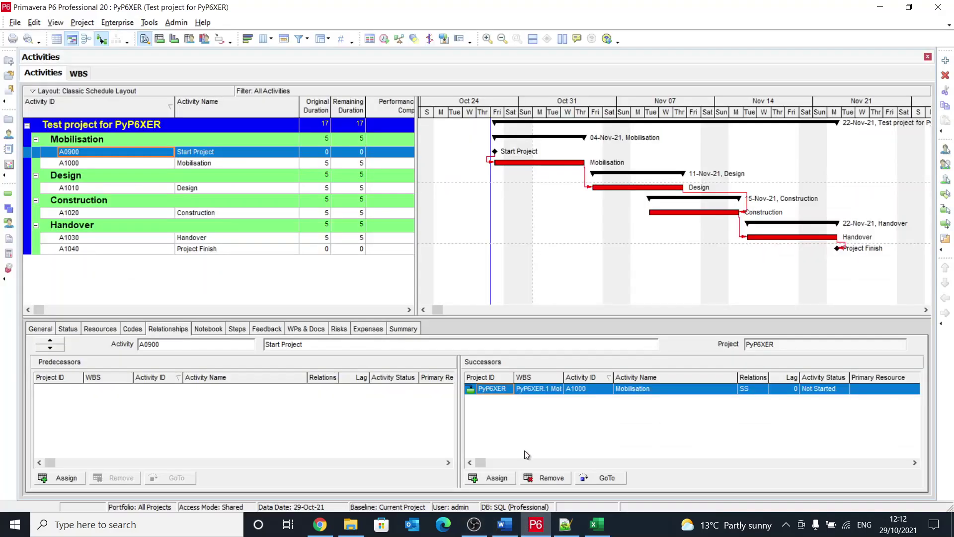
{"action": "left_click", "coordinate": [205, 154]}
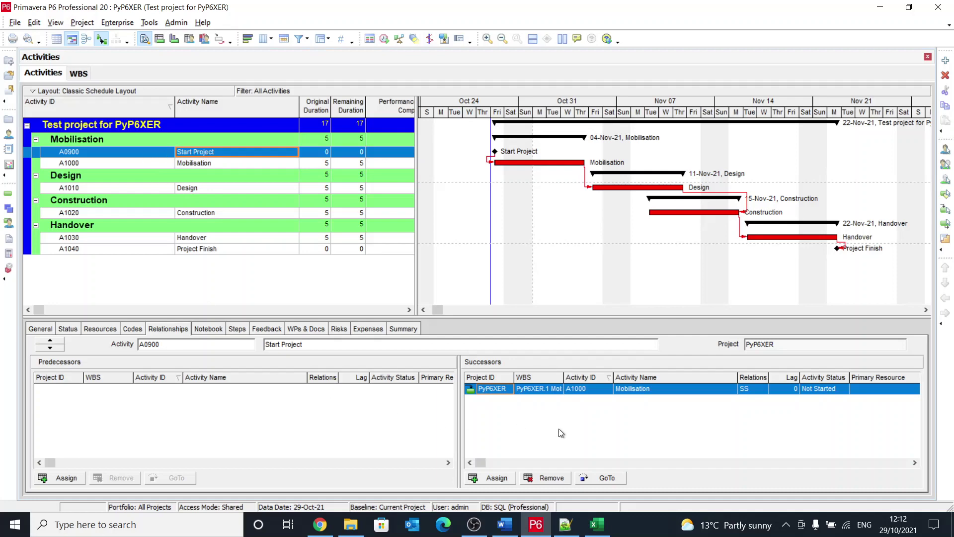
{"action": "left_click", "coordinate": [566, 524]}
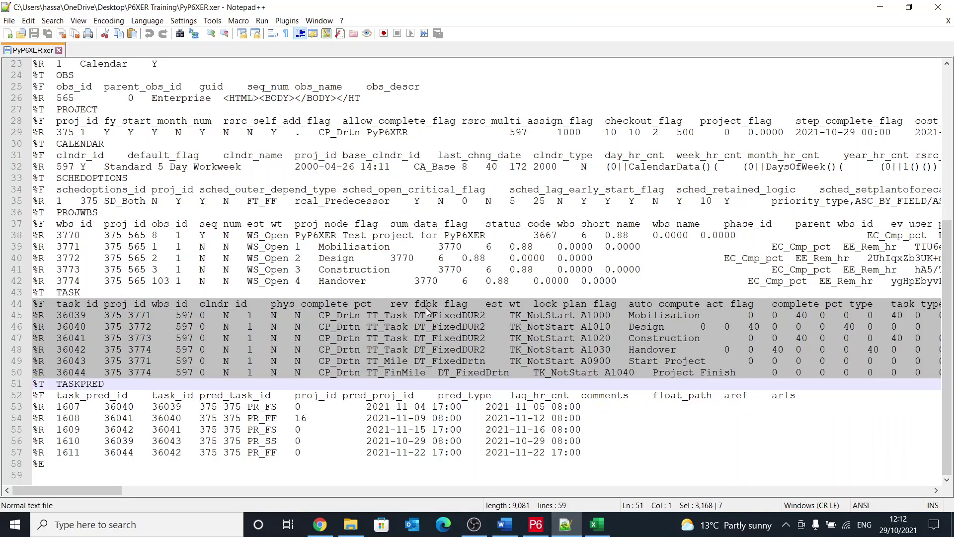
Bring the Excel Book1 workbook back in front of Notepad++.
{"action": "left_click", "coordinate": [597, 524]}
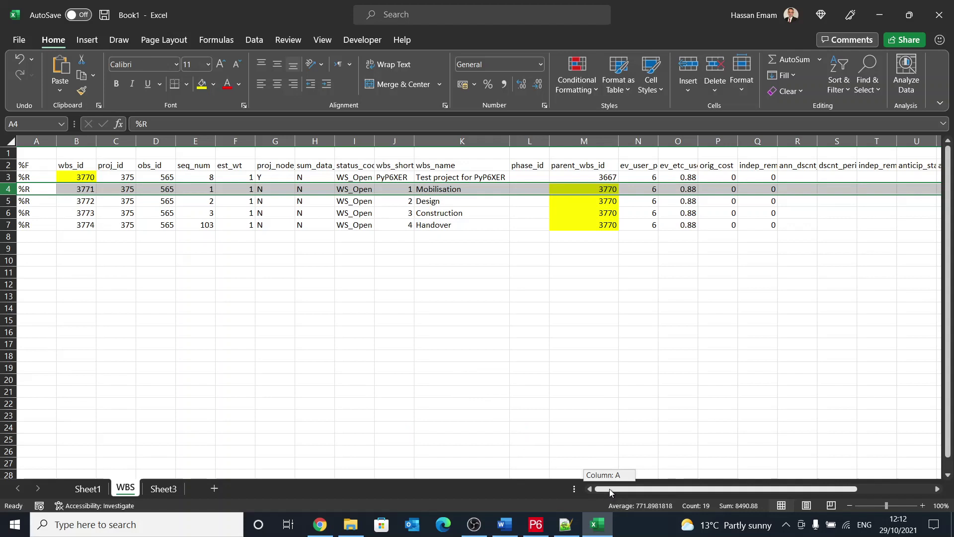
Rename the Sheet3 task table tab to 'Activities', correcting a typo along the way.
{"action": "left_click_drag", "start_coordinate": [610, 488], "coordinate": [666, 488]}
{"action": "left_click", "coordinate": [168, 488]}
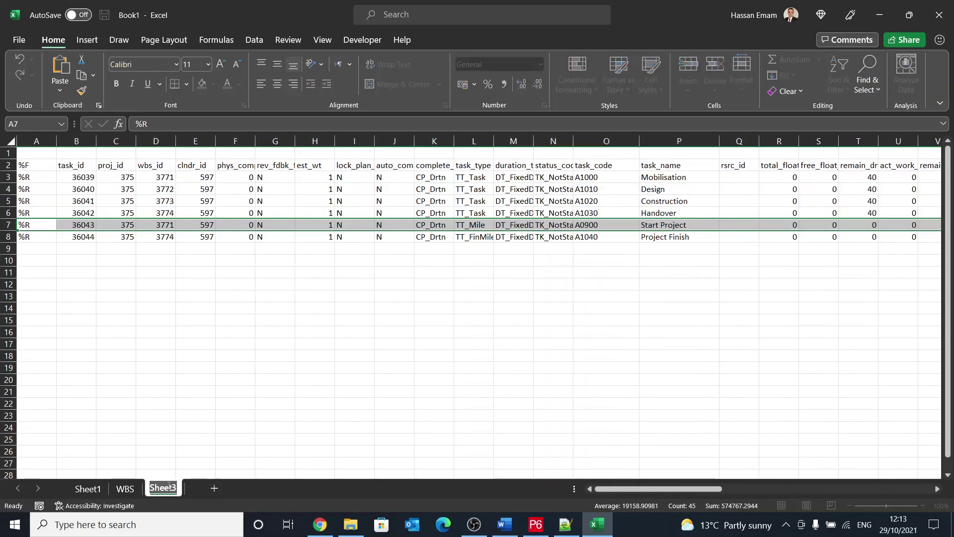
{"action": "type", "text": "Acto"}
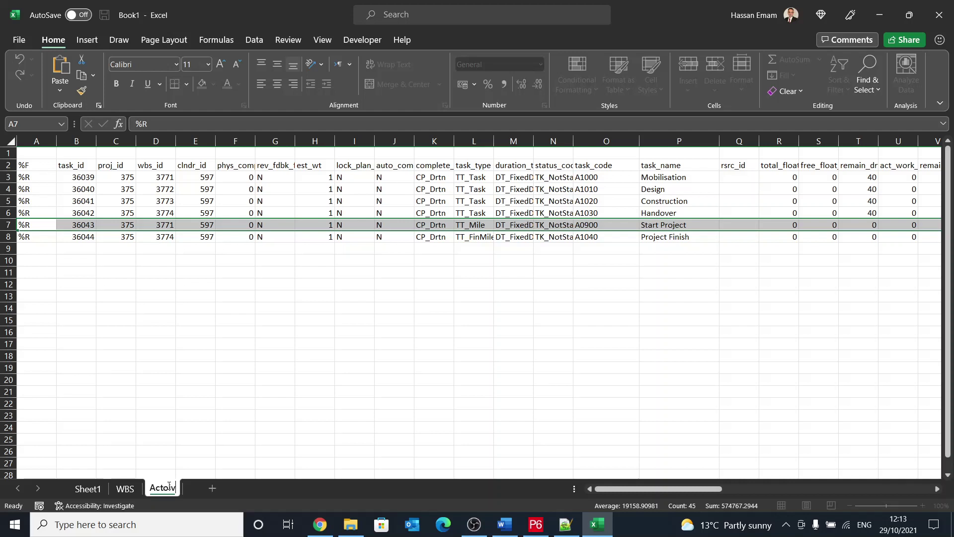
{"action": "key", "text": "BackSpace"}
{"action": "type", "text": "ivities"}
{"action": "key", "text": "Return"}
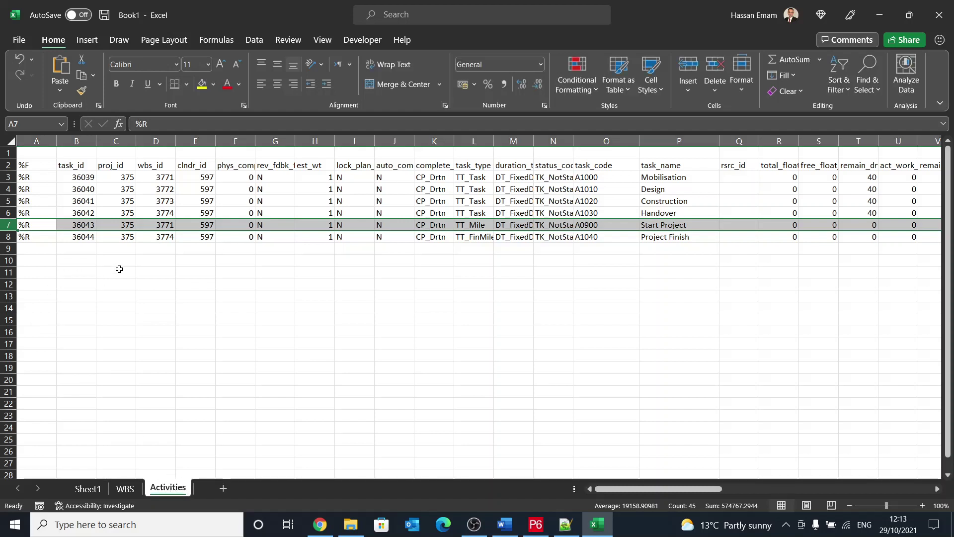
Widen column L so task_type values like TT_FinMile show fully, reviewing the task_type and CP_Drtn values.
{"action": "left_click", "coordinate": [144, 262]}
{"action": "left_click_drag", "start_coordinate": [460, 165], "coordinate": [467, 229]}
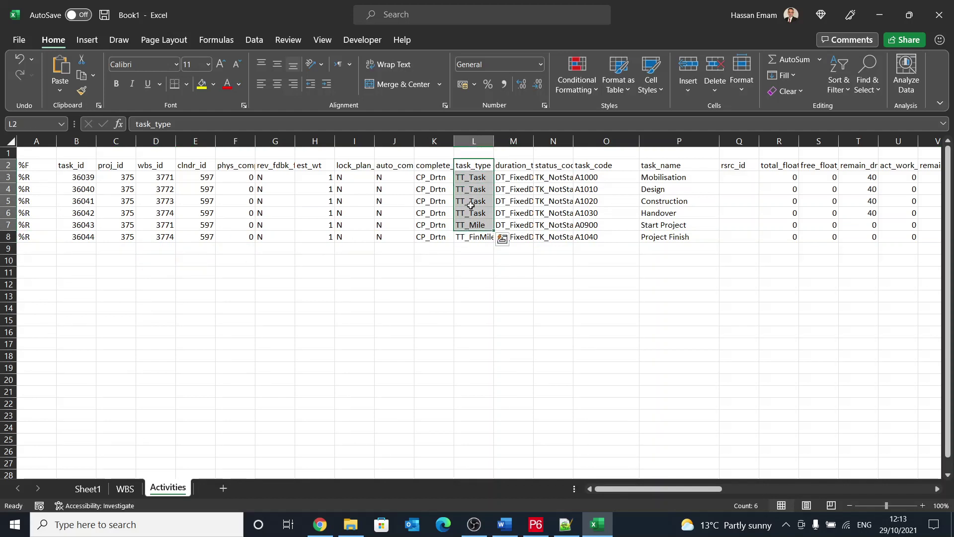
{"action": "left_click", "coordinate": [472, 177]}
{"action": "left_click_drag", "start_coordinate": [493, 141], "coordinate": [526, 143]}
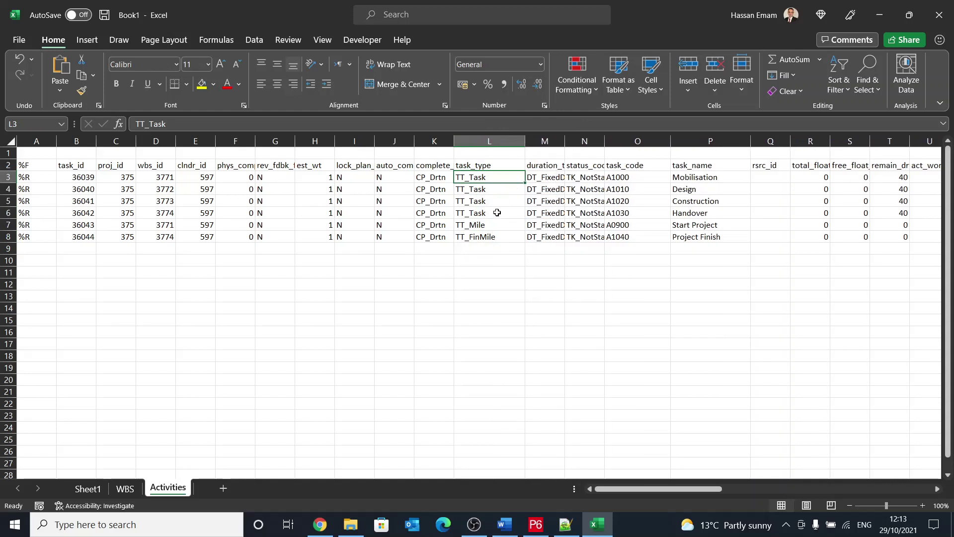
{"action": "key", "text": "Down"}
{"action": "key", "text": "Down"}
{"action": "key", "text": "Down"}
{"action": "key", "text": "Down"}
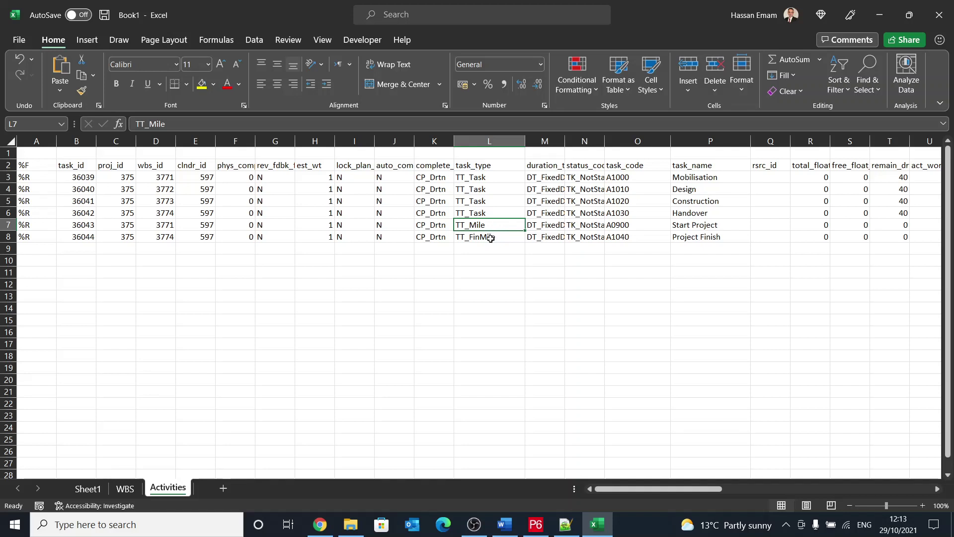
{"action": "key", "text": "Down"}
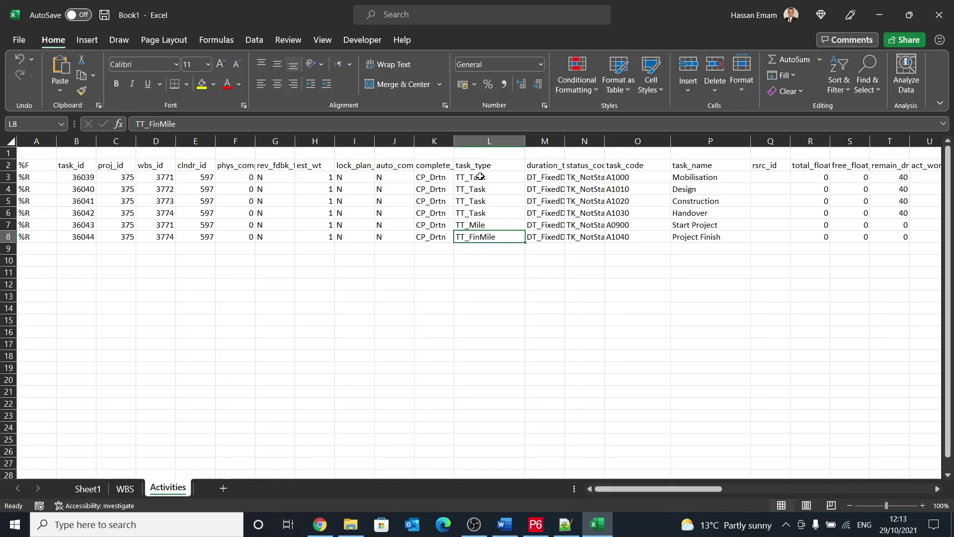
{"action": "left_click_drag", "start_coordinate": [480, 176], "coordinate": [479, 239]}
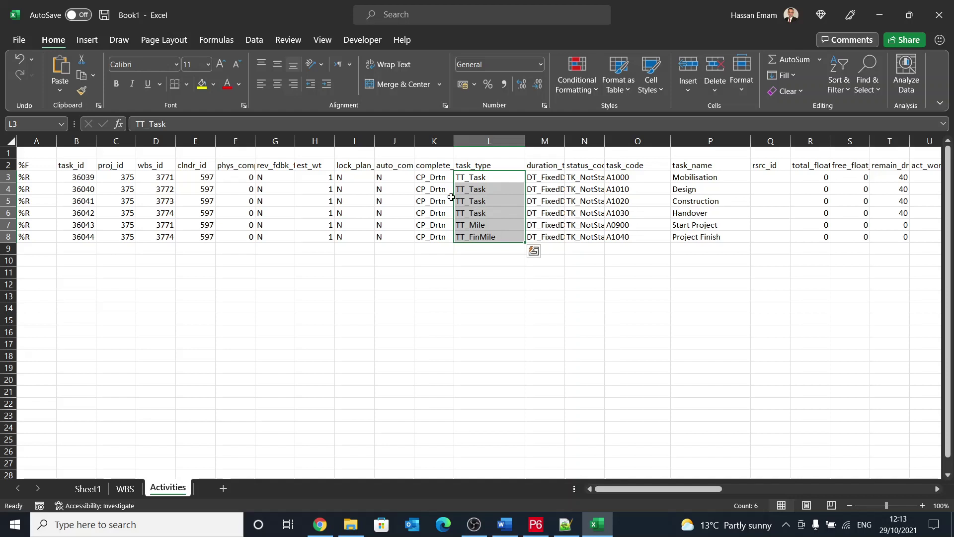
{"action": "left_click", "coordinate": [425, 167]}
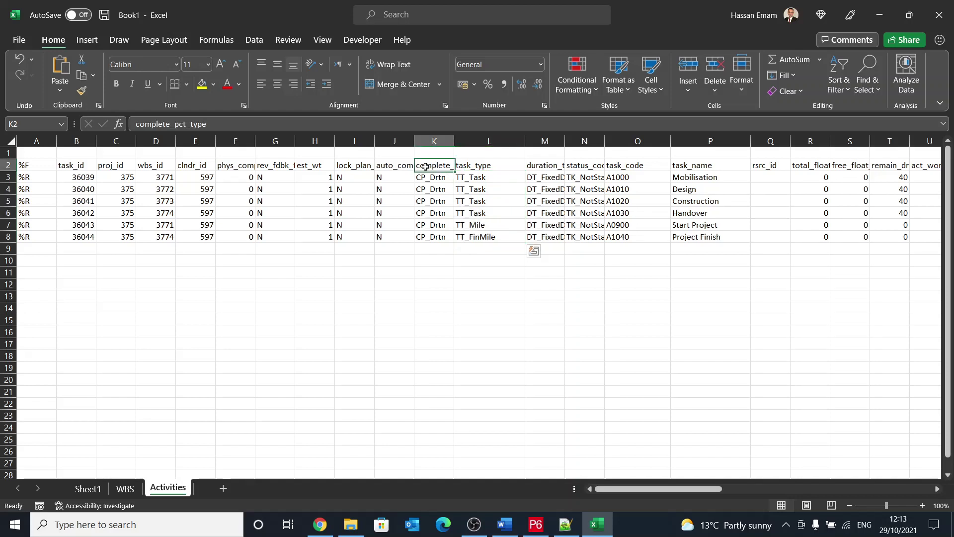
{"action": "left_click_drag", "start_coordinate": [439, 175], "coordinate": [449, 239]}
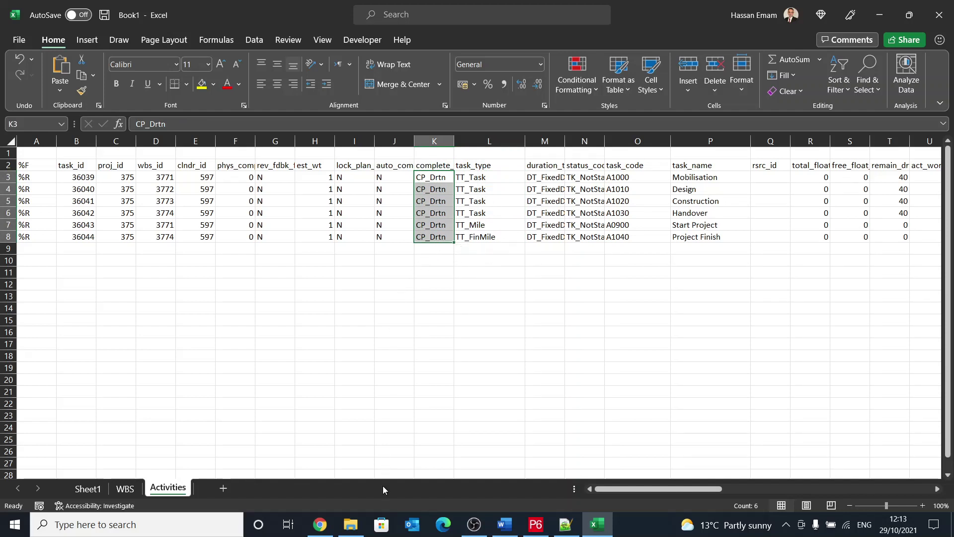
Open the P6 EPPM Prime data map guide PDF from the P6XER Training folder.
{"action": "left_click", "coordinate": [350, 524]}
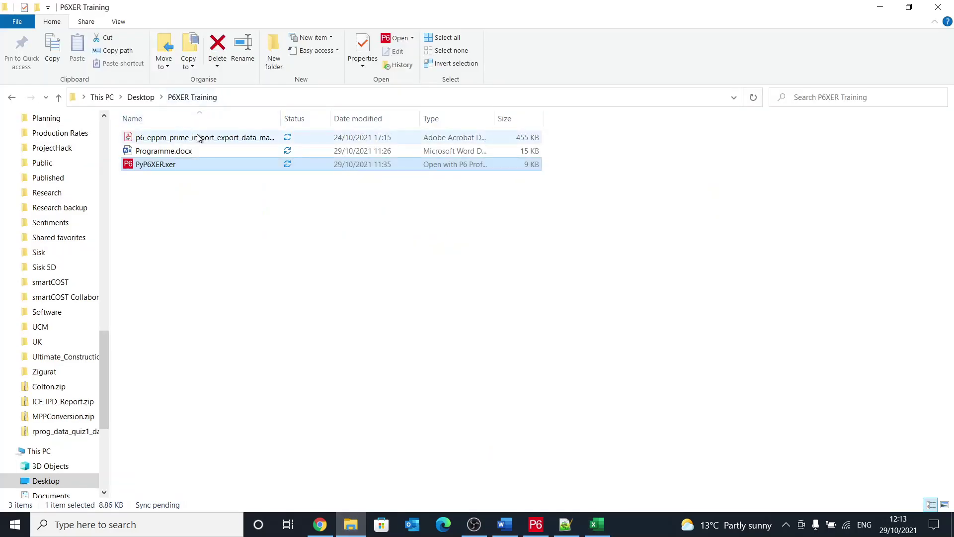
{"action": "double_click", "coordinate": [331, 138]}
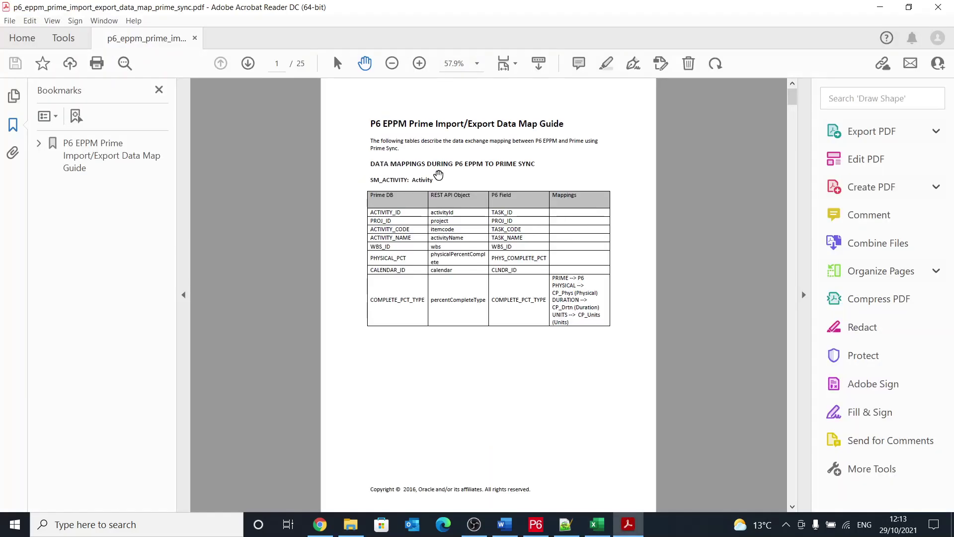
{"action": "left_click", "coordinate": [597, 525]}
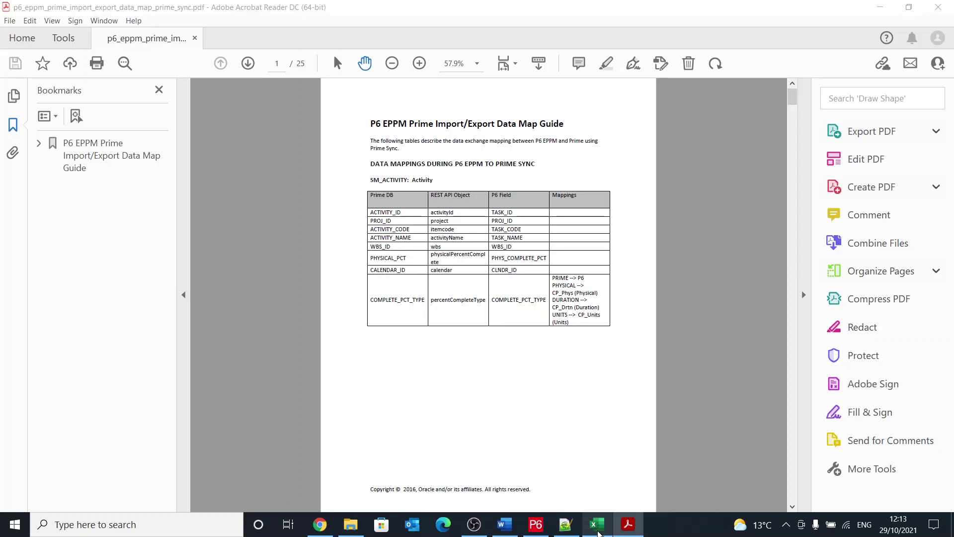
Autofit the status_code column so TK_NotStart shows in full.
{"action": "left_click", "coordinate": [540, 177]}
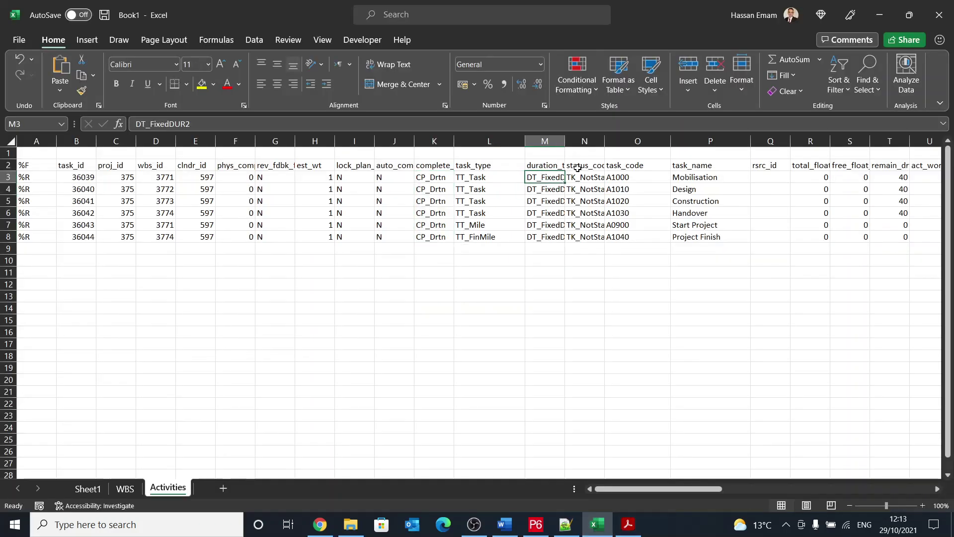
{"action": "left_click", "coordinate": [596, 180]}
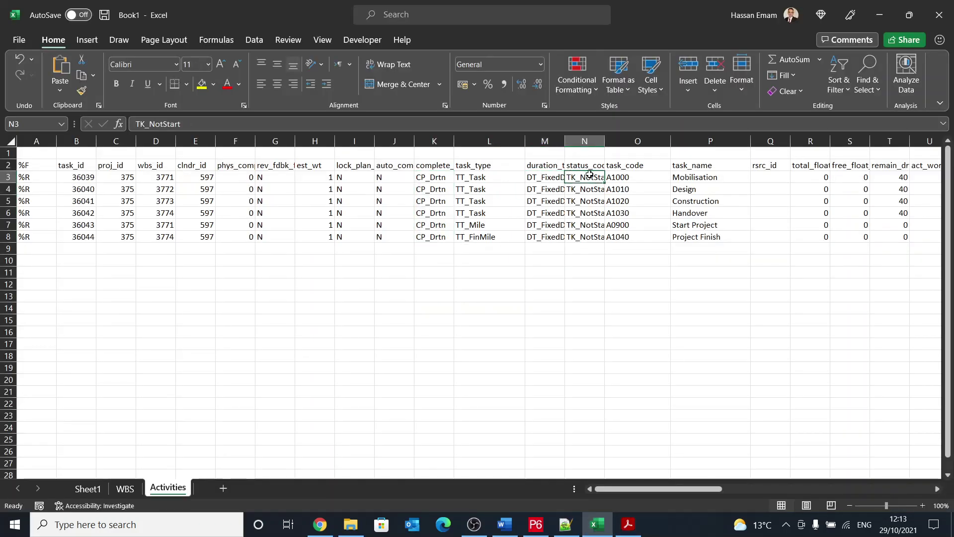
{"action": "double_click", "coordinate": [607, 142]}
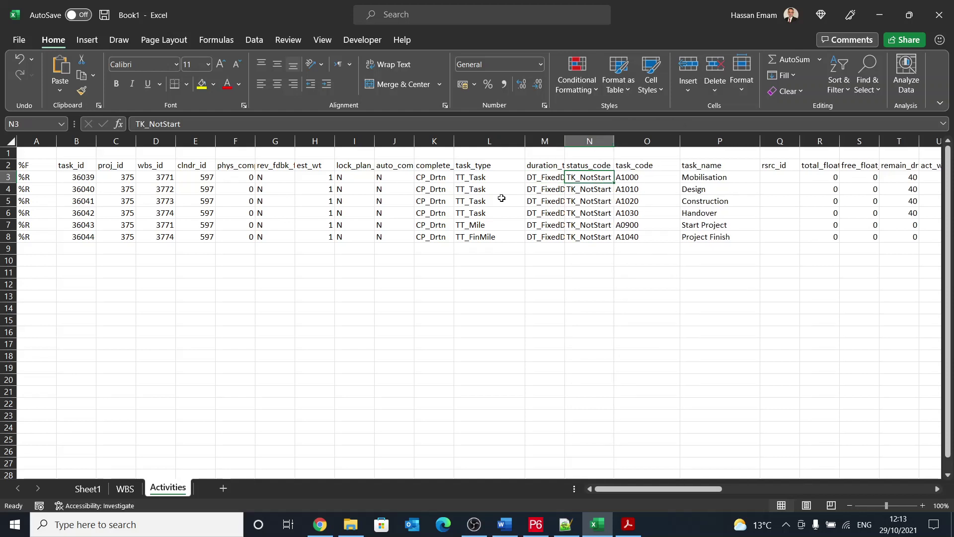
Copy the TT_Mile task type from cell L7 to look it up in the data map PDF.
{"action": "left_click", "coordinate": [482, 225]}
{"action": "right_click", "coordinate": [485, 226]}
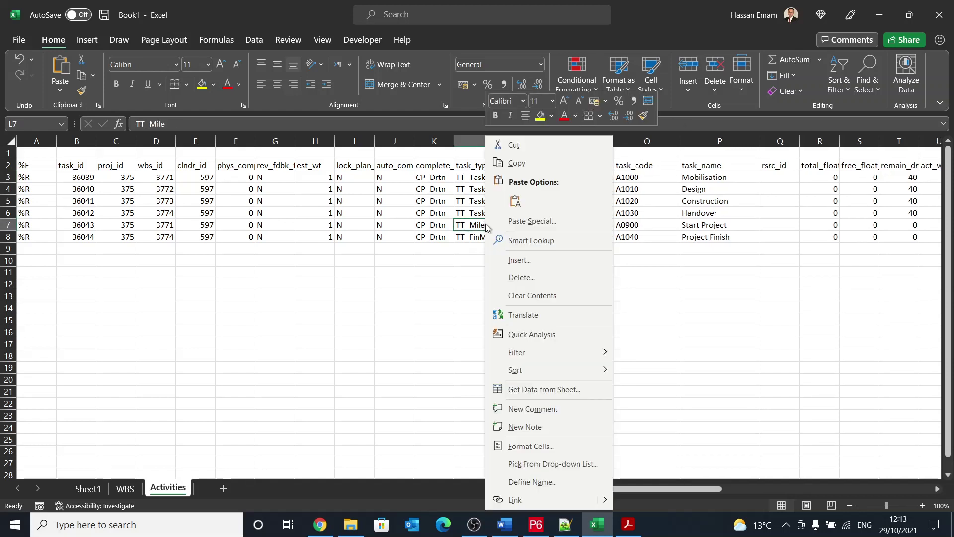
{"action": "left_click", "coordinate": [520, 160]}
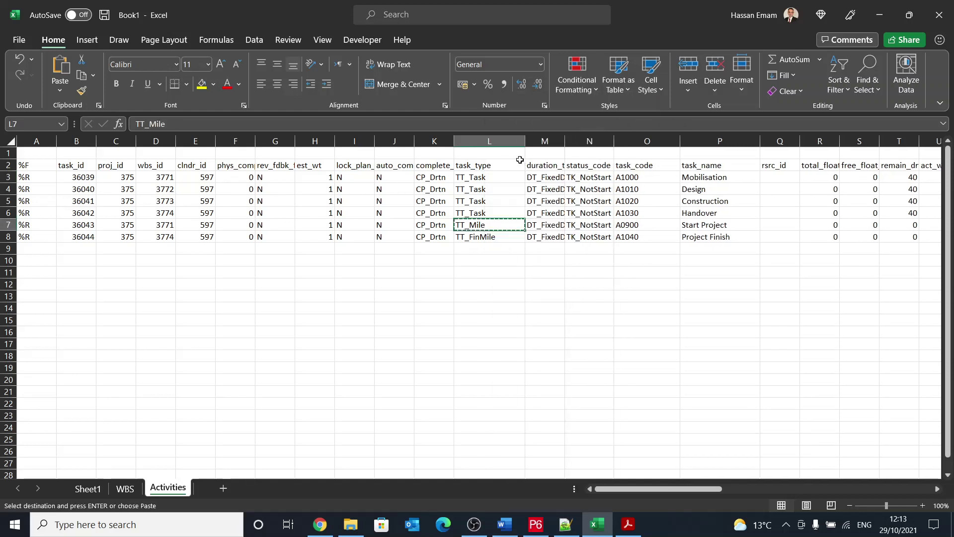
{"action": "left_click", "coordinate": [629, 524]}
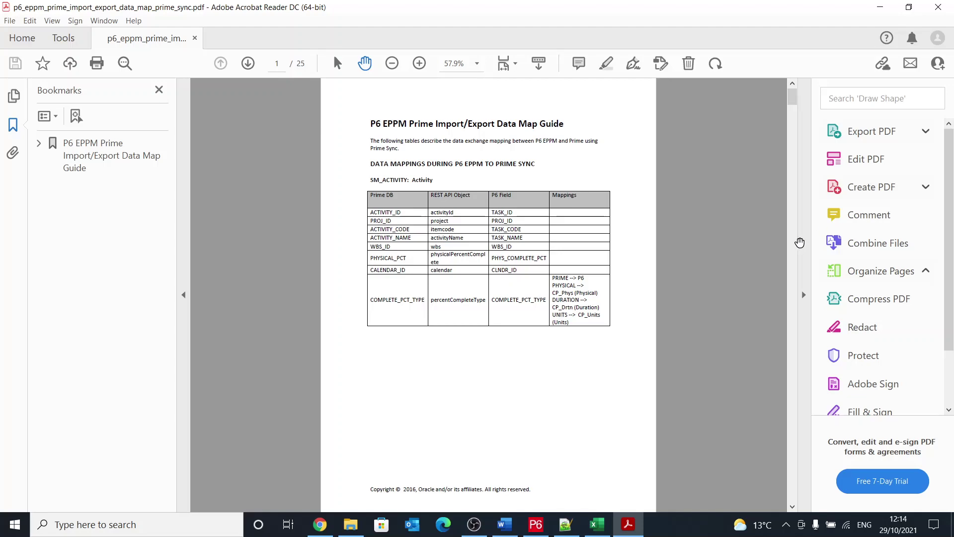
Search the data map PDF for the pasted TT_Mile value.
{"action": "left_click", "coordinate": [596, 524]}
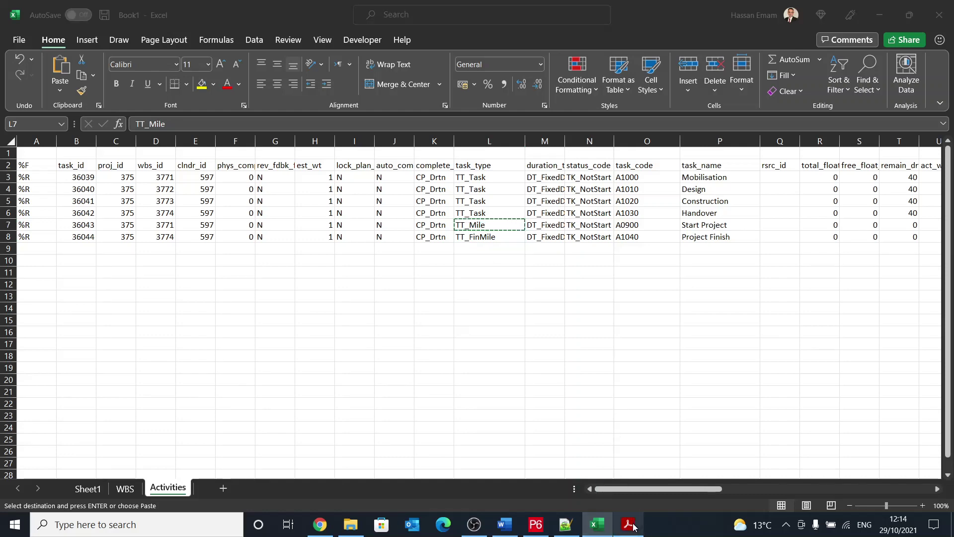
{"action": "left_click", "coordinate": [634, 529]}
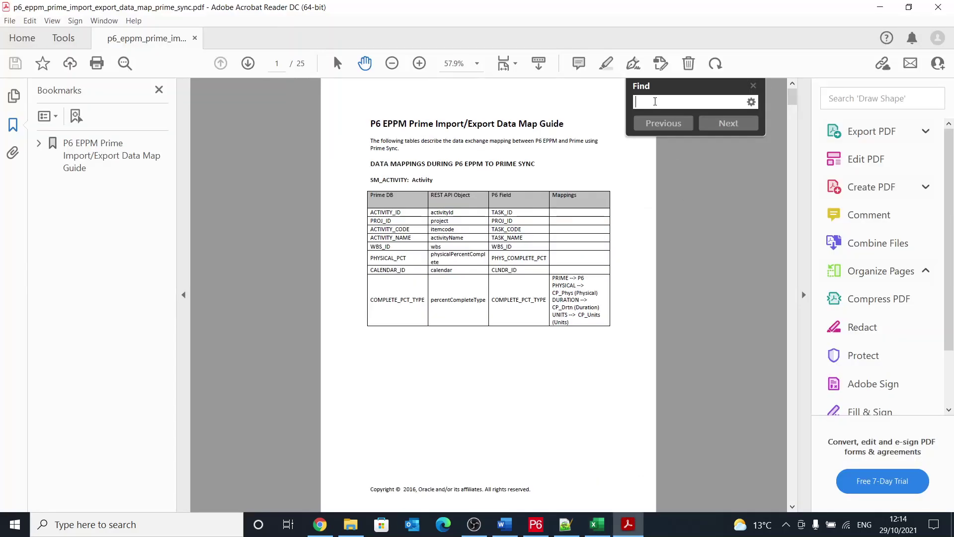
{"action": "right_click", "coordinate": [653, 102]}
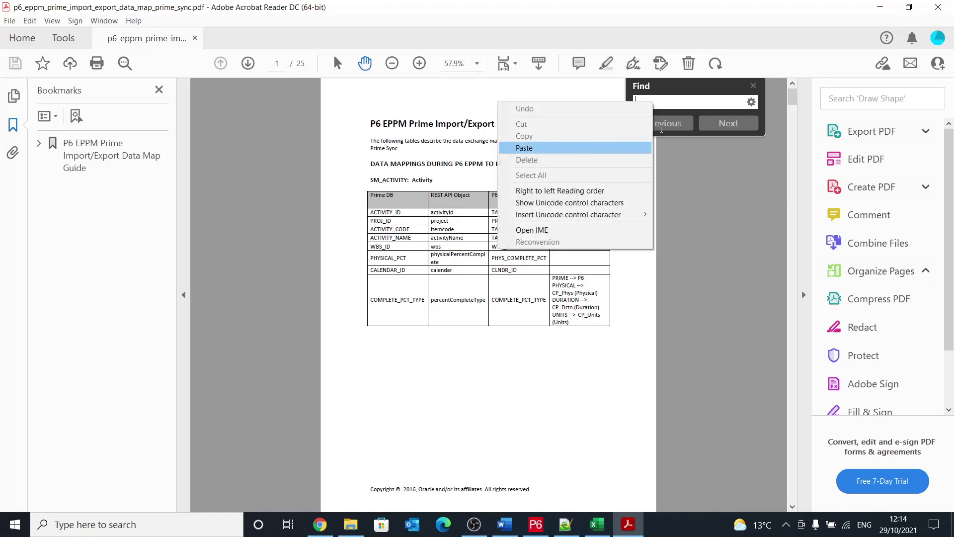
{"action": "key", "text": "Return"}
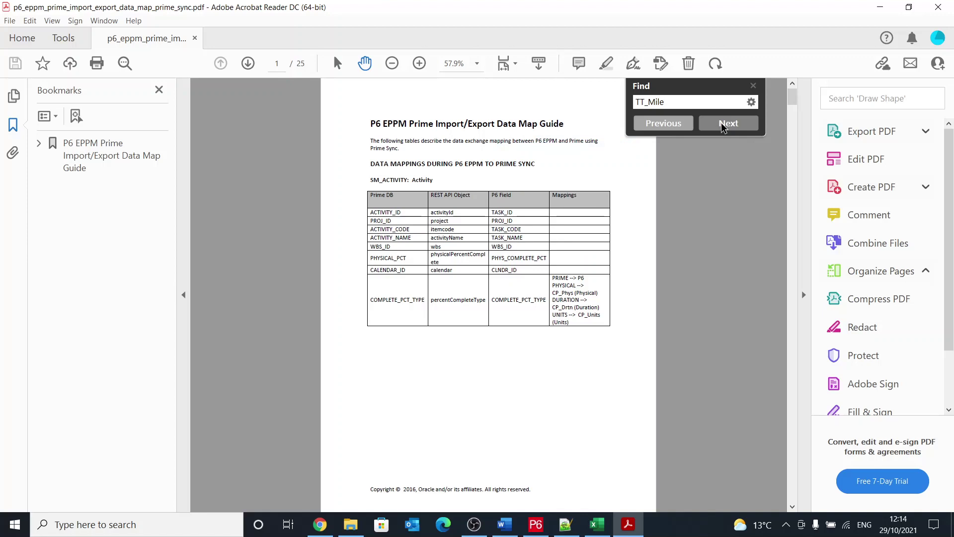
{"action": "left_click", "coordinate": [723, 125]}
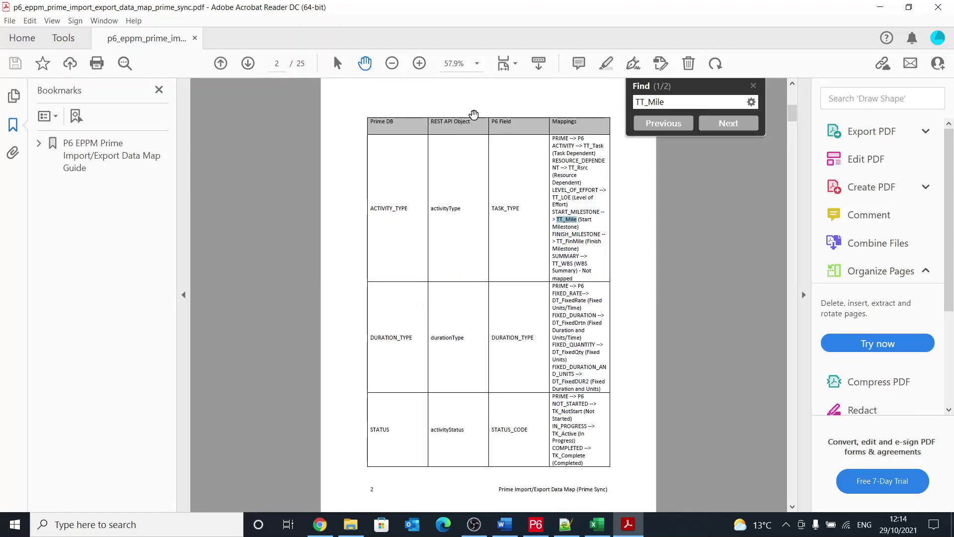
Zoom the guide to 125% to read the mapping table around TT_Mile.
{"action": "left_click", "coordinate": [419, 63]}
{"action": "left_click", "coordinate": [419, 63]}
{"action": "left_click", "coordinate": [419, 63]}
{"action": "left_click", "coordinate": [419, 63]}
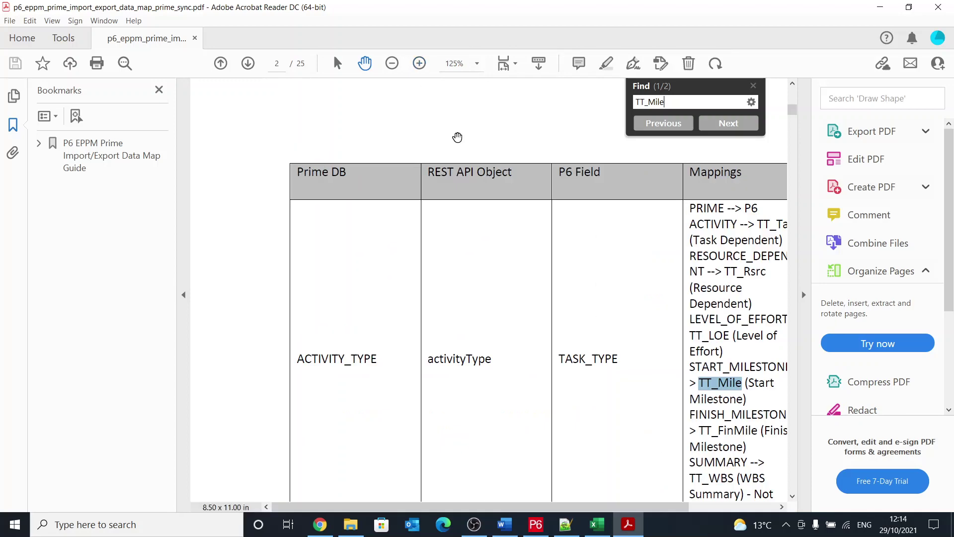
{"action": "scroll", "coordinate": [589, 370], "scroll_direction": "down", "scroll_amount": 2}
{"action": "scroll", "coordinate": [590, 366], "scroll_direction": "right", "scroll_amount": 3}
{"action": "scroll", "coordinate": [589, 366], "scroll_direction": "up", "scroll_amount": 3}
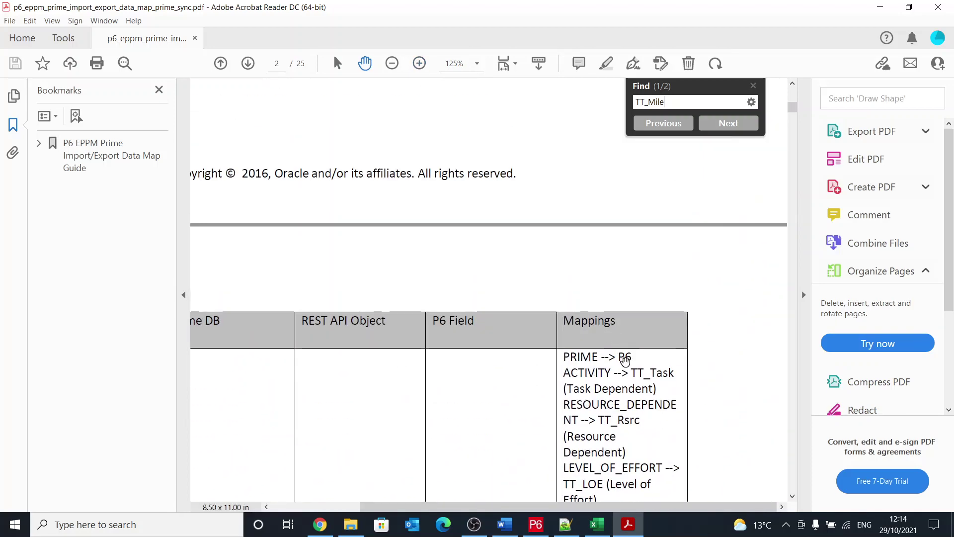
{"action": "scroll", "coordinate": [601, 361], "scroll_direction": "down", "scroll_amount": 5}
{"action": "scroll", "coordinate": [615, 357], "scroll_direction": "up", "scroll_amount": 3}
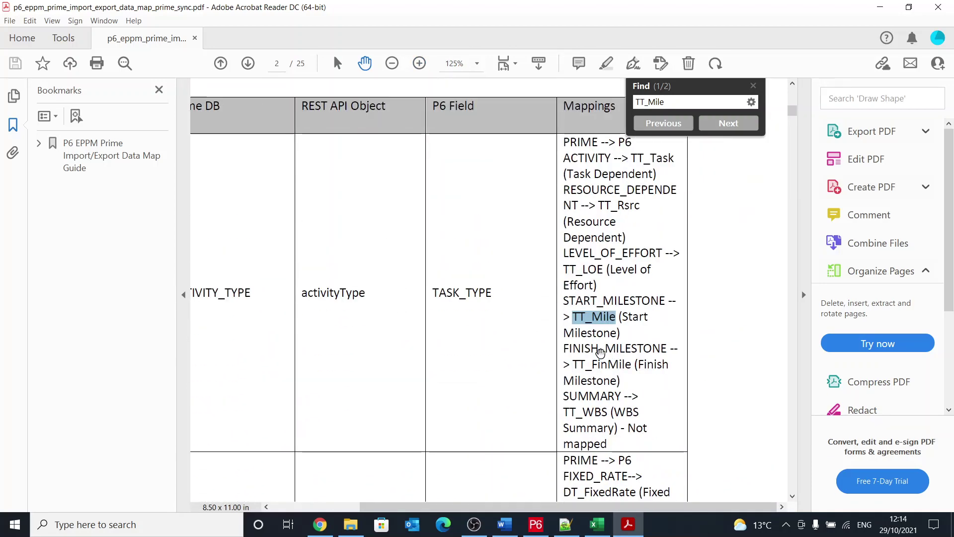
Pan to the Prime DB column showing TT_Mile mapped to Start Milestone under ACTIVITY_TYPE.
{"action": "left_click", "coordinate": [754, 86]}
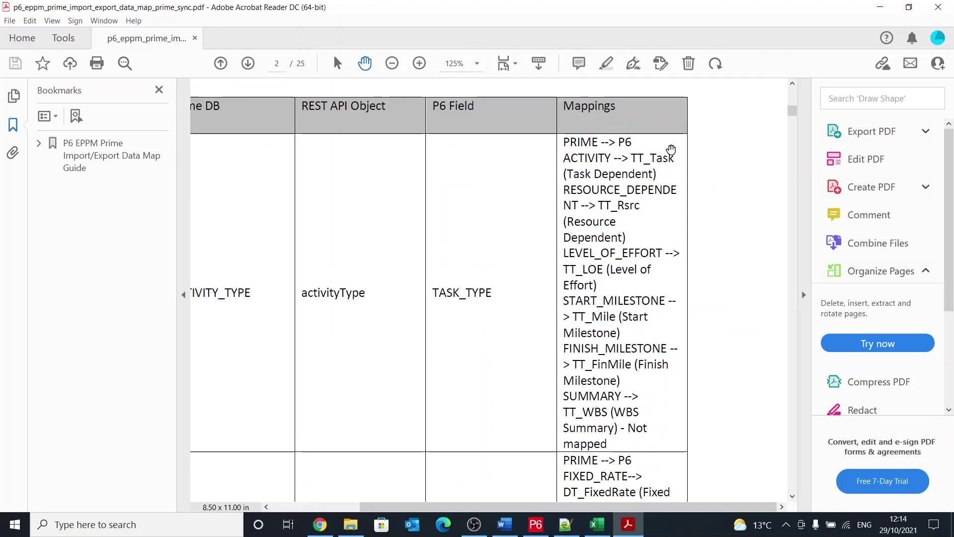
{"action": "left_click_drag", "start_coordinate": [574, 174], "coordinate": [697, 201]}
{"action": "scroll", "coordinate": [671, 240], "scroll_direction": "down", "scroll_amount": 1}
{"action": "left_click", "coordinate": [631, 224]}
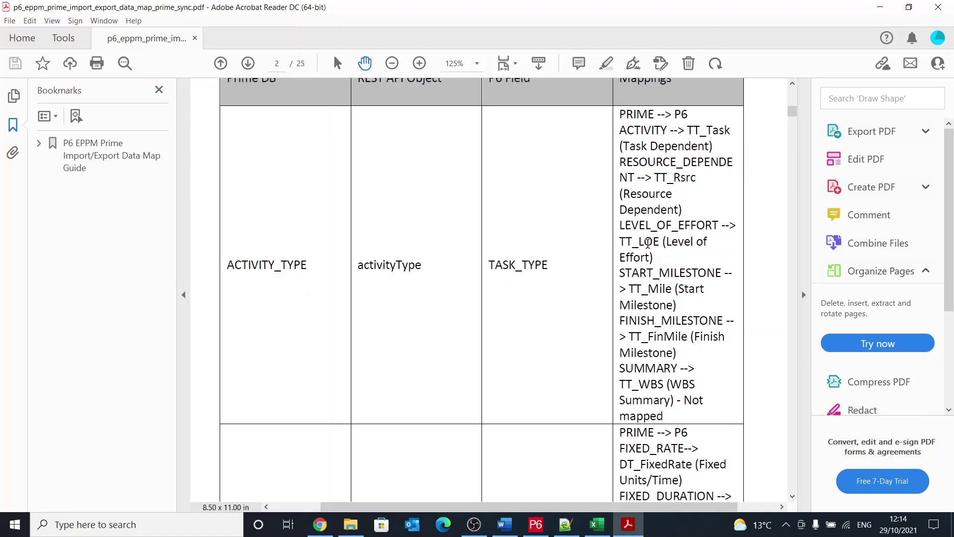
{"action": "scroll", "coordinate": [649, 248], "scroll_direction": "down", "scroll_amount": 2}
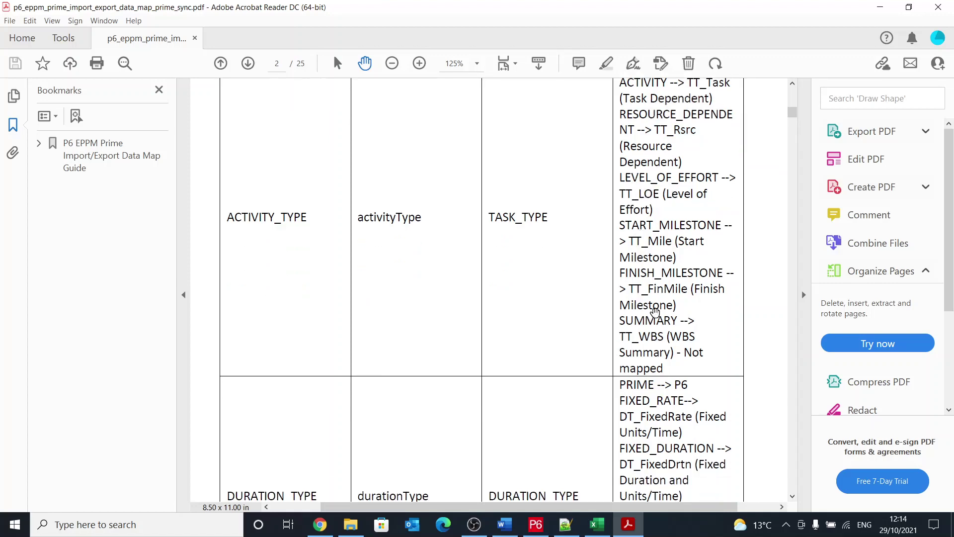
{"action": "scroll", "coordinate": [653, 307], "scroll_direction": "down", "scroll_amount": 2}
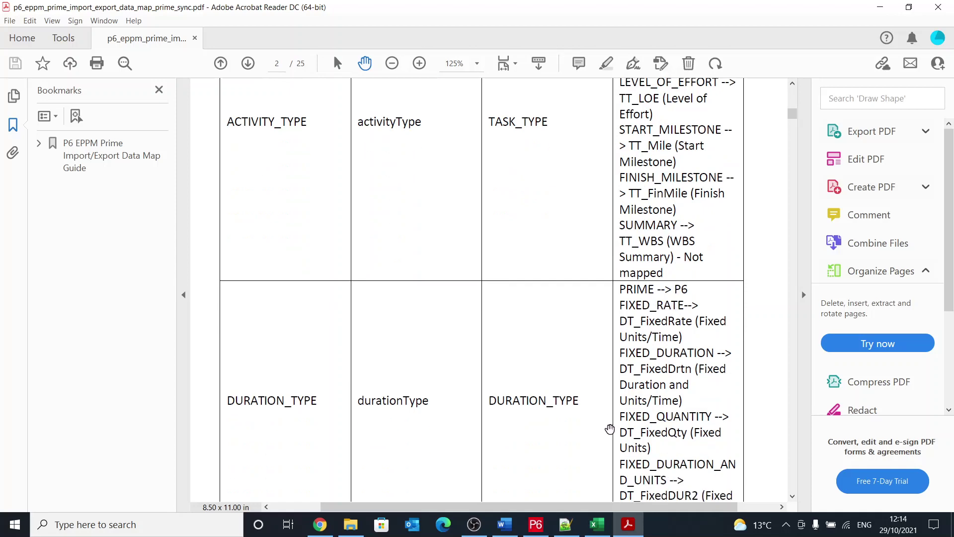
{"action": "left_click", "coordinate": [597, 524]}
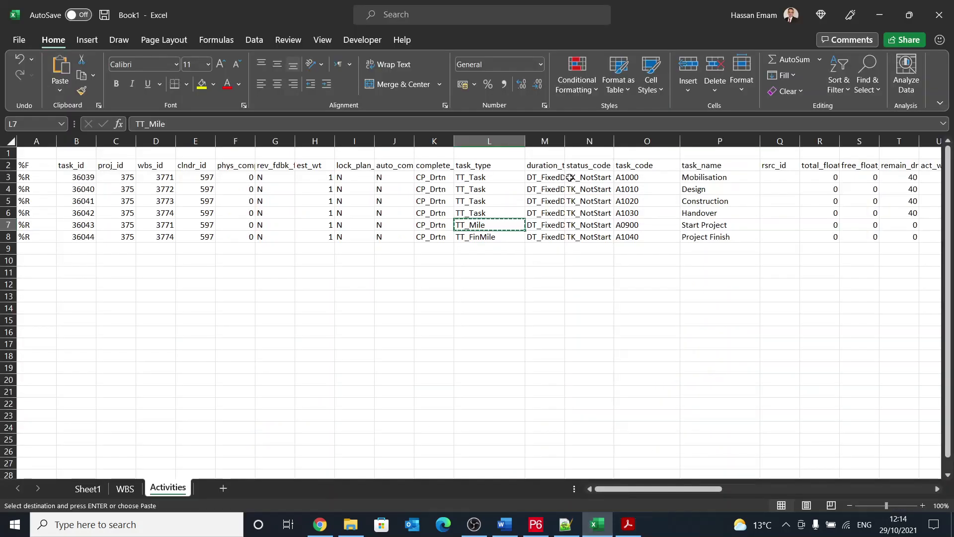
Widen the status_code (N) and duration_type (M) columns so DT_FixedDUR2 shows fully.
{"action": "left_click", "coordinate": [587, 178]}
{"action": "left_click_drag", "start_coordinate": [586, 177], "coordinate": [589, 236]}
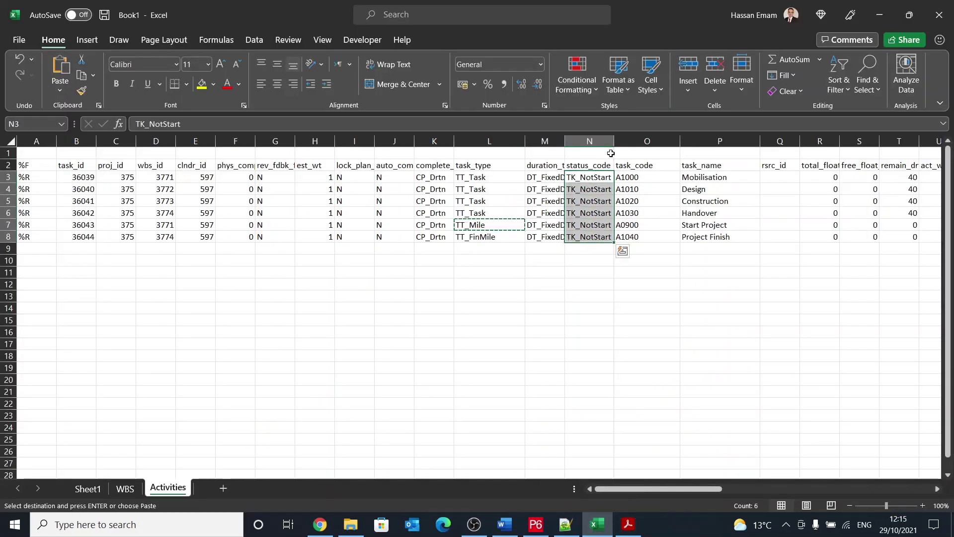
{"action": "left_click_drag", "start_coordinate": [613, 145], "coordinate": [634, 145]}
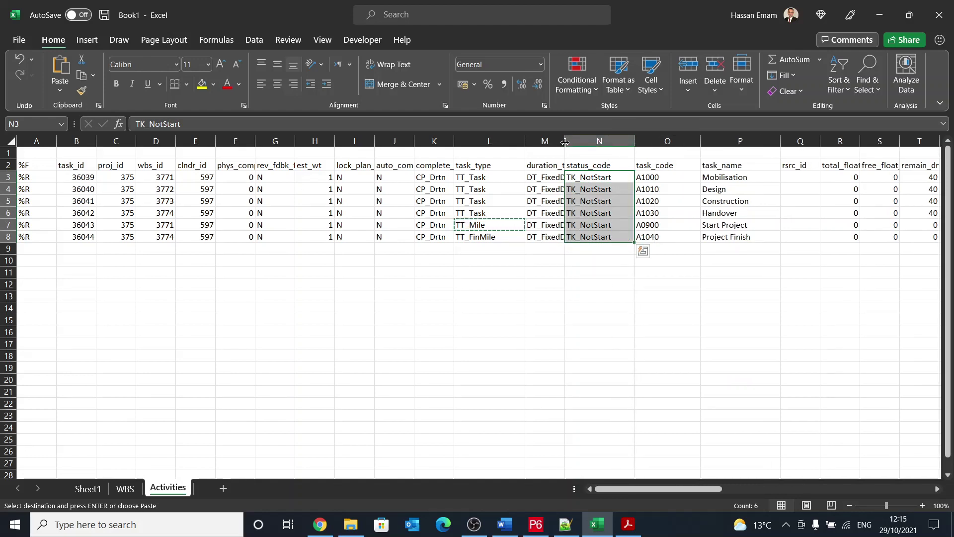
{"action": "left_click_drag", "start_coordinate": [565, 142], "coordinate": [595, 142]}
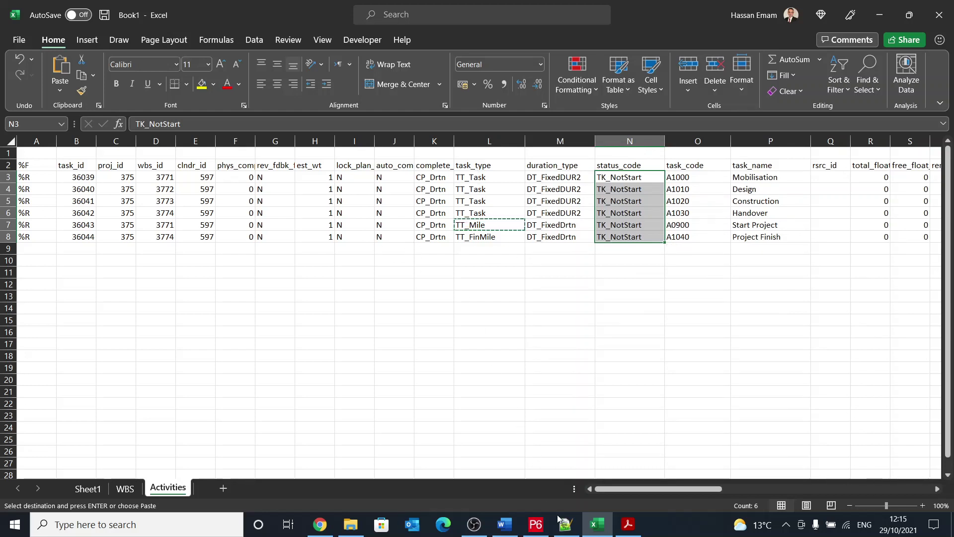
Select the TASKPRED table header and relationship rows (lines 52–57) in the XER file.
{"action": "mouse_move", "coordinate": [561, 521]}
{"action": "left_click", "coordinate": [545, 502]}
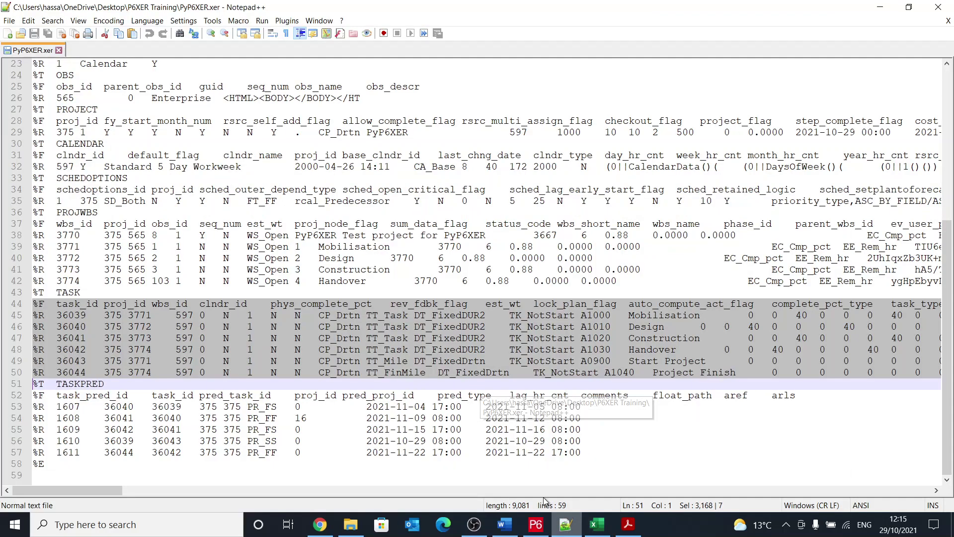
{"action": "double_click", "coordinate": [74, 386]}
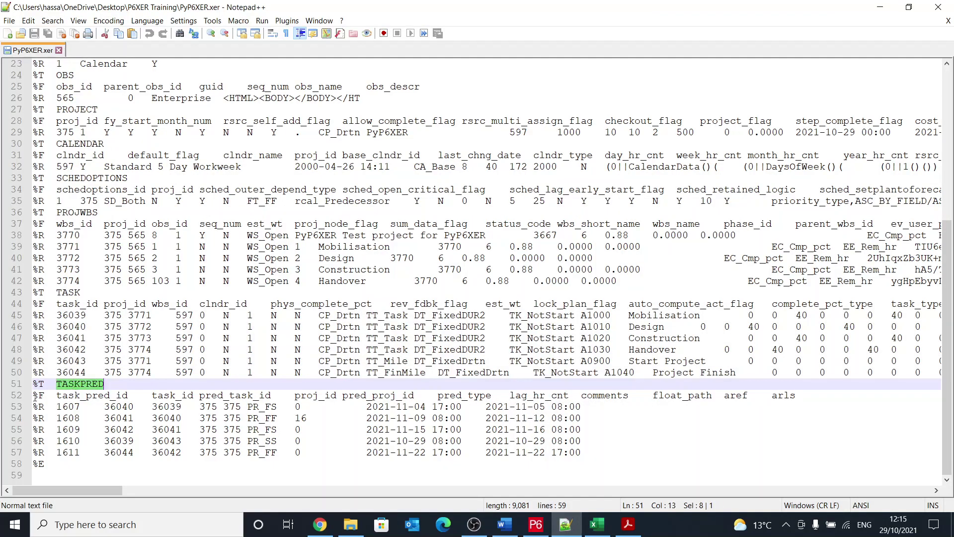
{"action": "left_click_drag", "start_coordinate": [28, 399], "coordinate": [35, 463]}
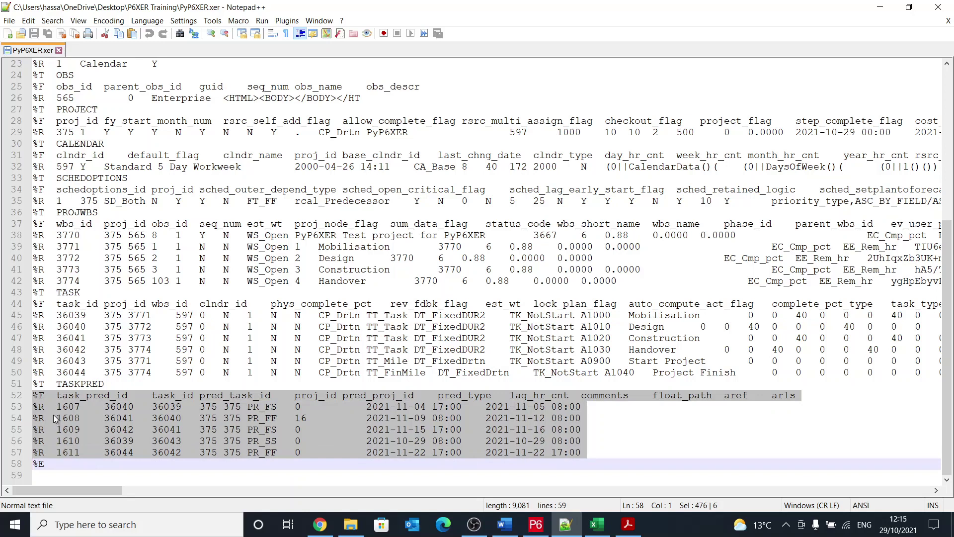
{"action": "key", "text": "alt+Tab"}
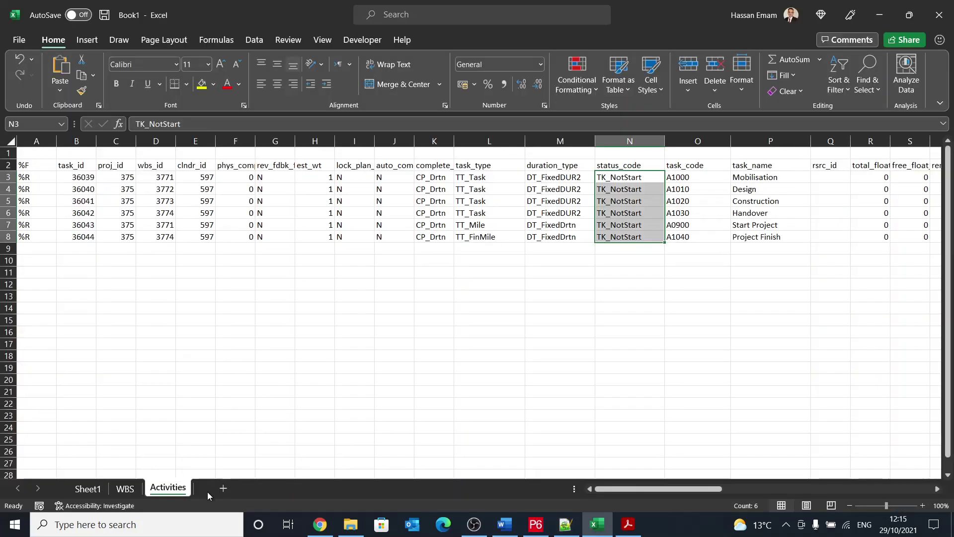
Add a new sheet named Relations and paste the TASKPRED table into it.
{"action": "left_click", "coordinate": [223, 488]}
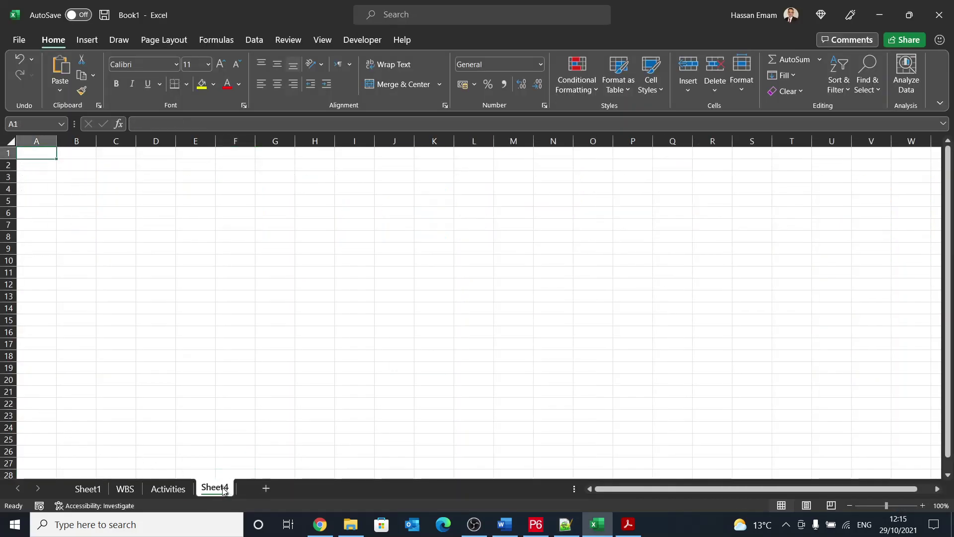
{"action": "double_click", "coordinate": [223, 489]}
{"action": "type", "text": "Rela"}
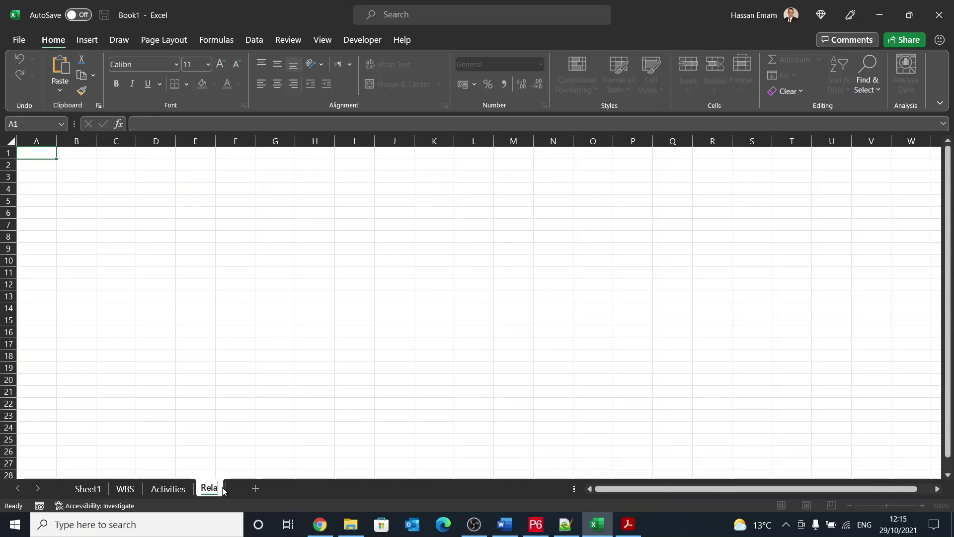
{"action": "type", "text": "tions"}
{"action": "key", "text": "Return"}
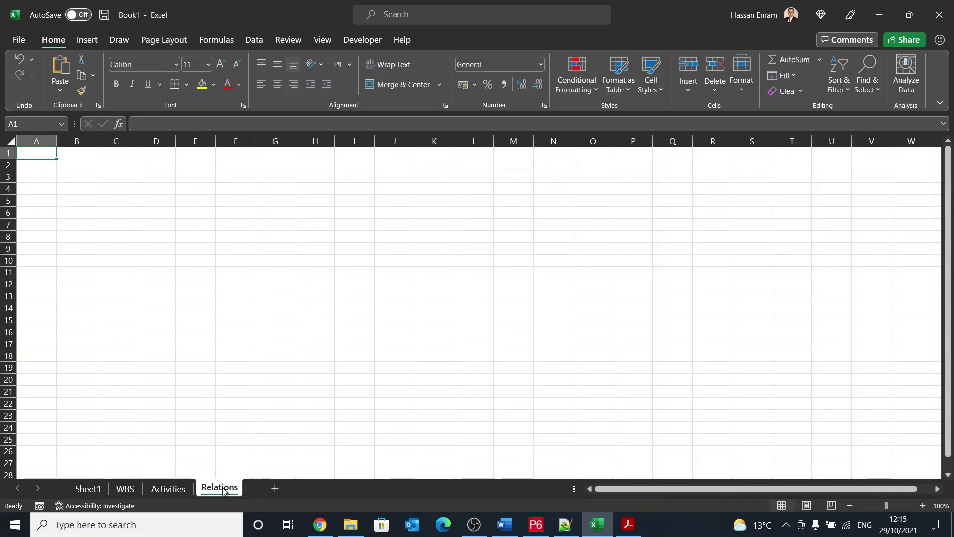
{"action": "key", "text": "ctrl+v"}
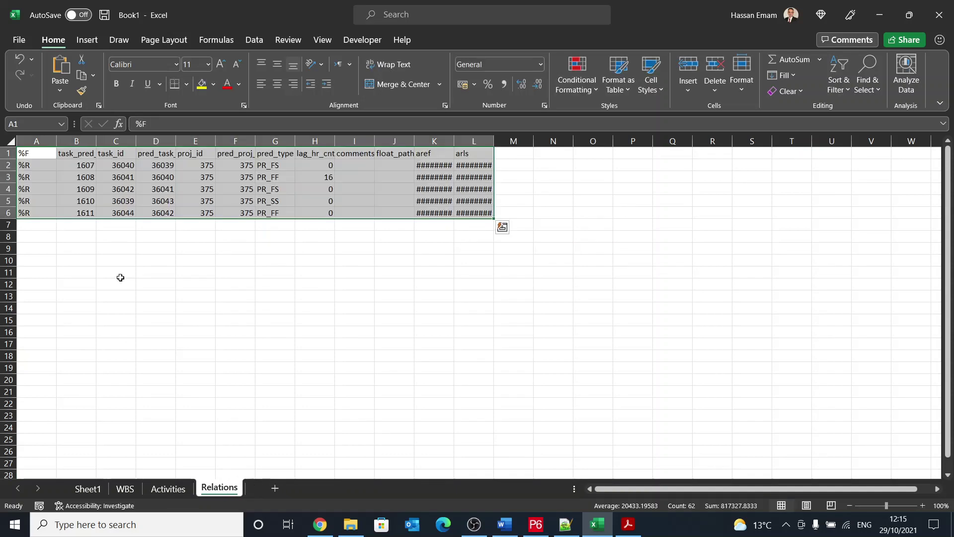
Widen the task_pred_id, task_id, pred_task_id, proj_id and pred_type columns, then select PR_FS in G2.
{"action": "left_click", "coordinate": [200, 199]}
{"action": "left_click_drag", "start_coordinate": [96, 145], "coordinate": [251, 142]}
{"action": "left_click", "coordinate": [149, 164]}
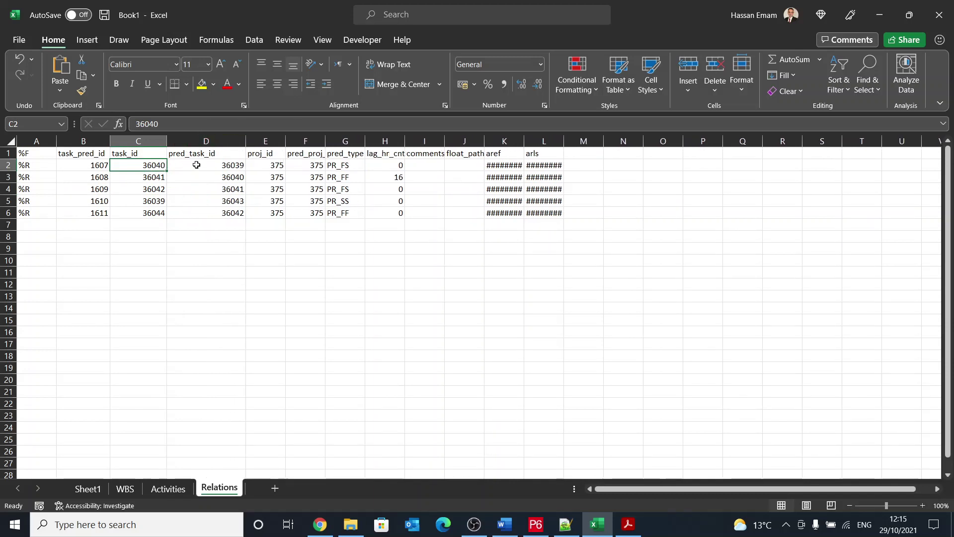
{"action": "left_click", "coordinate": [195, 149]}
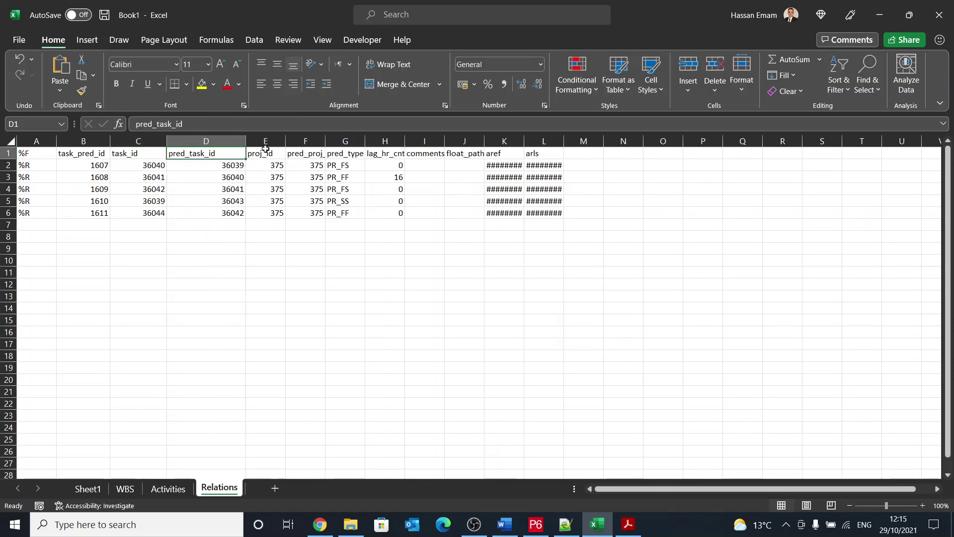
{"action": "left_click_drag", "start_coordinate": [286, 141], "coordinate": [358, 141]}
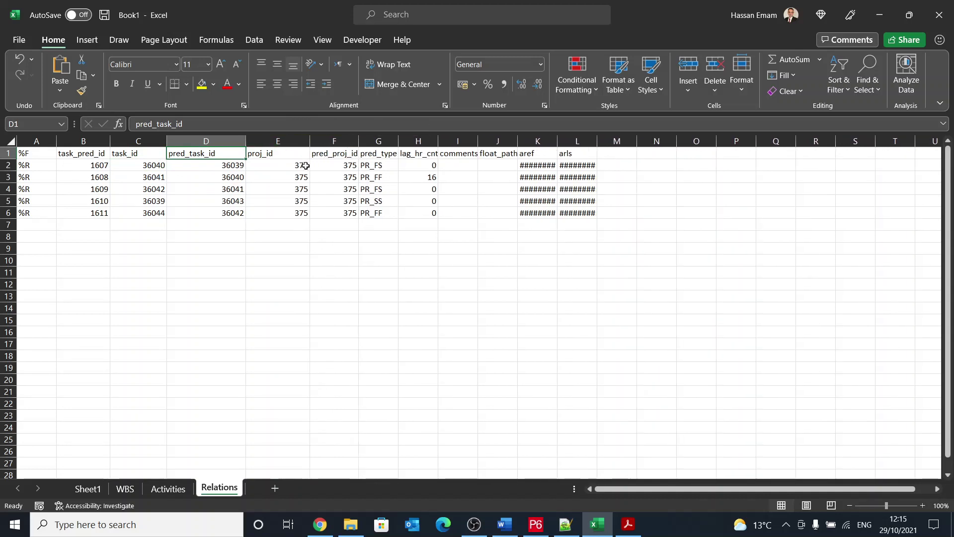
{"action": "left_click_drag", "start_coordinate": [398, 141], "coordinate": [409, 141]}
{"action": "left_click", "coordinate": [382, 168]}
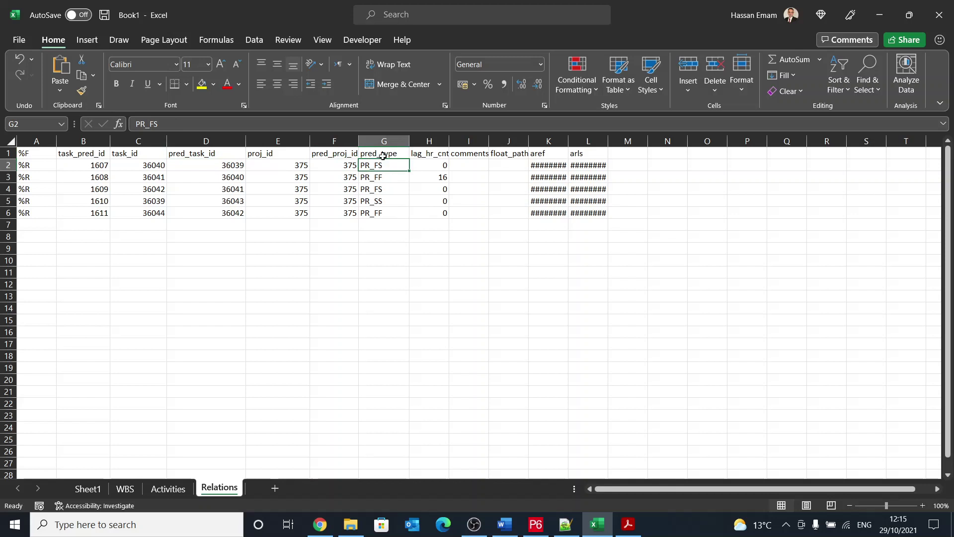
{"action": "right_click", "coordinate": [382, 165]}
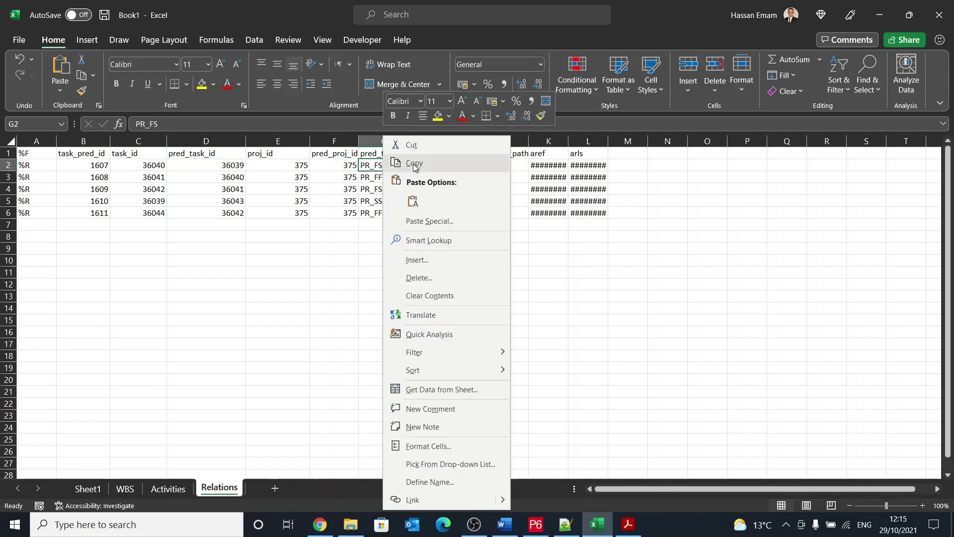
Copy PR_FS and find it in the data map guide under RELATIONSHIP_TYPE as FINISH_TO_START.
{"action": "left_click", "coordinate": [412, 164]}
{"action": "key", "text": "alt+Tab"}
{"action": "key", "text": "alt+Tab"}
{"action": "key", "text": "Tab"}
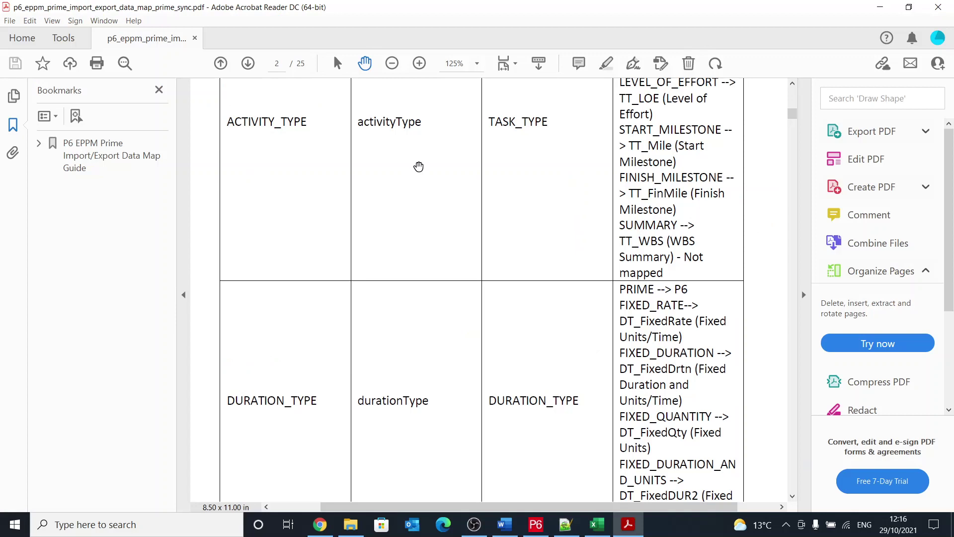
{"action": "key", "text": "ctrl+f"}
{"action": "key", "text": "ctrl+v"}
{"action": "key", "text": "Return"}
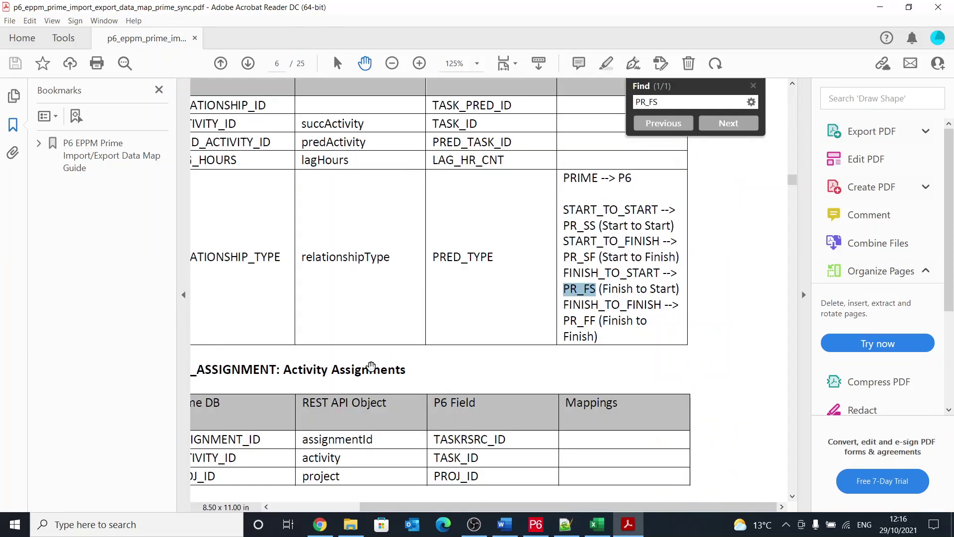
{"action": "double_click", "coordinate": [588, 289]}
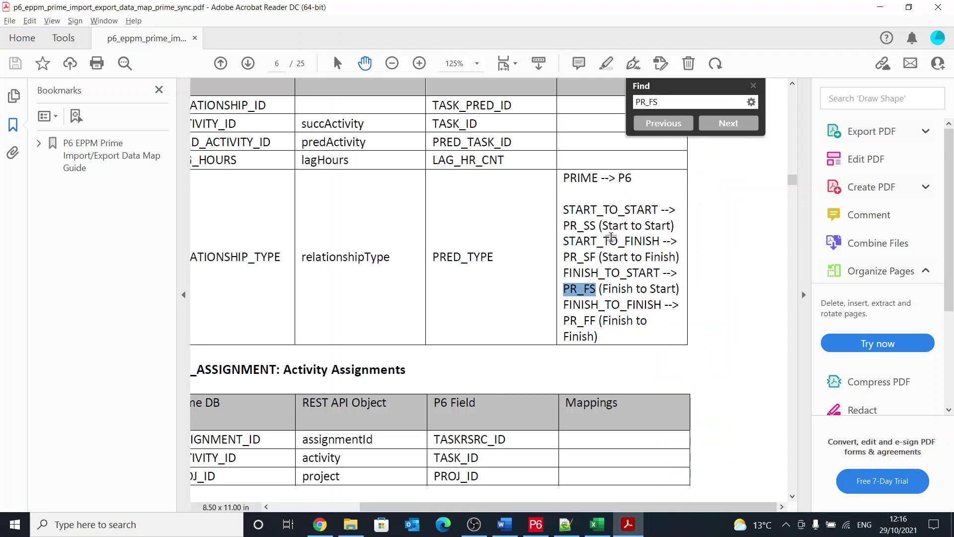
{"action": "key", "text": "alt+Tab"}
{"action": "key", "text": "alt+Tab"}
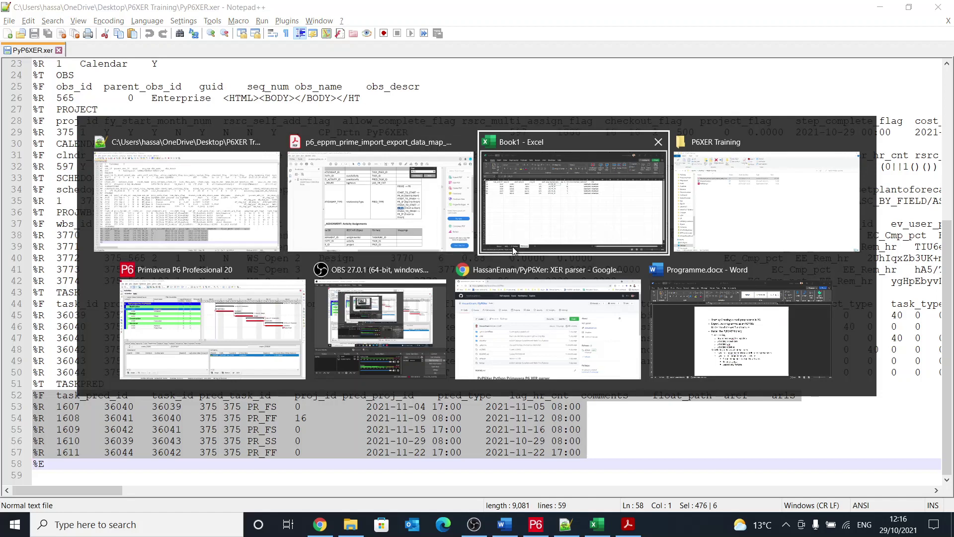
Widen column H so the 16-hour lag_hr_cnt value in H3 displays fully.
{"action": "left_click", "coordinate": [464, 227]}
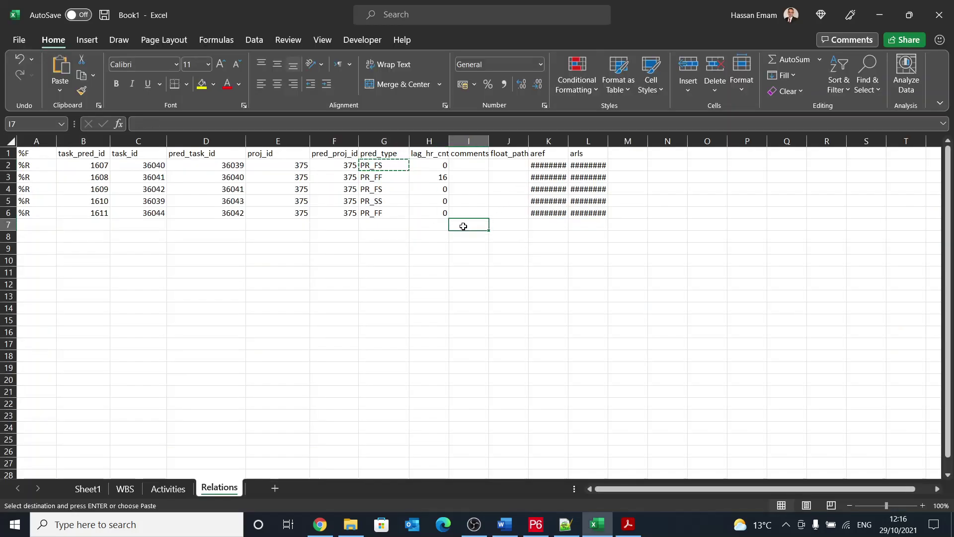
{"action": "left_click", "coordinate": [436, 177]}
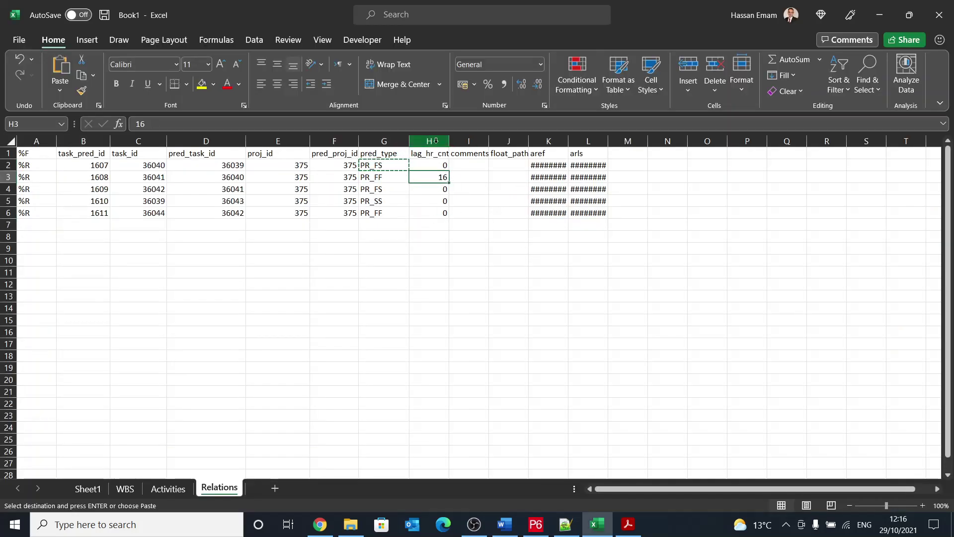
{"action": "left_click_drag", "start_coordinate": [450, 141], "coordinate": [481, 138]}
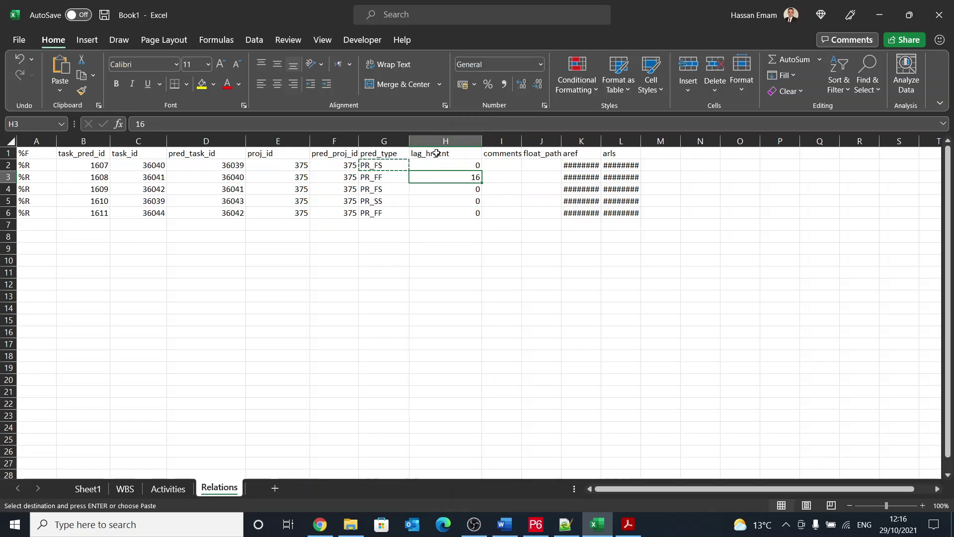
{"action": "key", "text": "alt+Tab"}
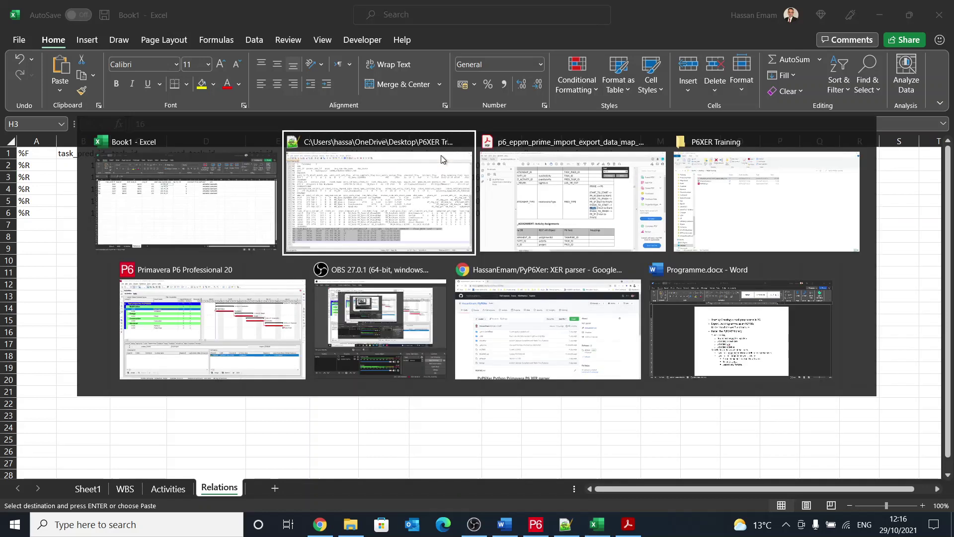
{"action": "key", "text": "alt+Tab"}
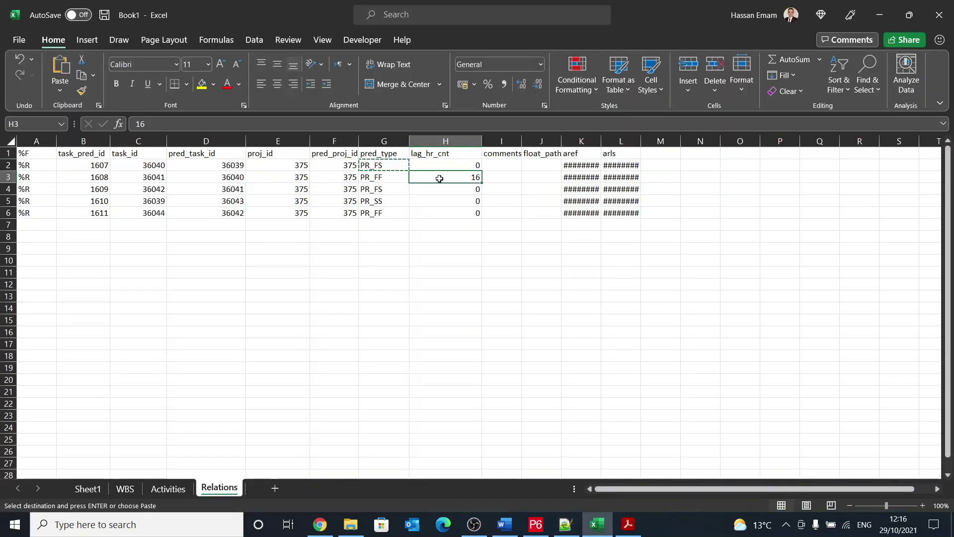
Cross-check relation 1608's task 36041 on the Activities sheet, where it is Construction.
{"action": "left_click_drag", "start_coordinate": [335, 179], "coordinate": [204, 179]}
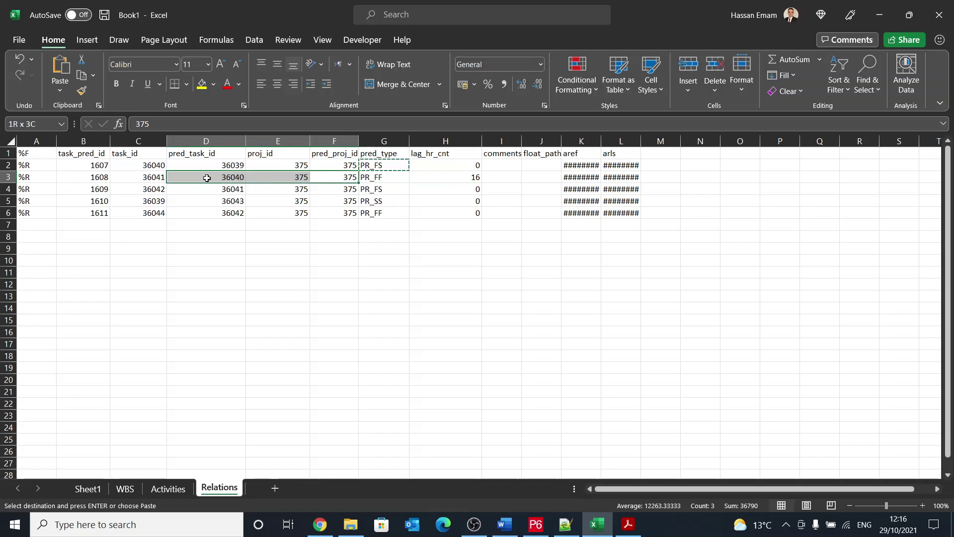
{"action": "left_click", "coordinate": [150, 179]}
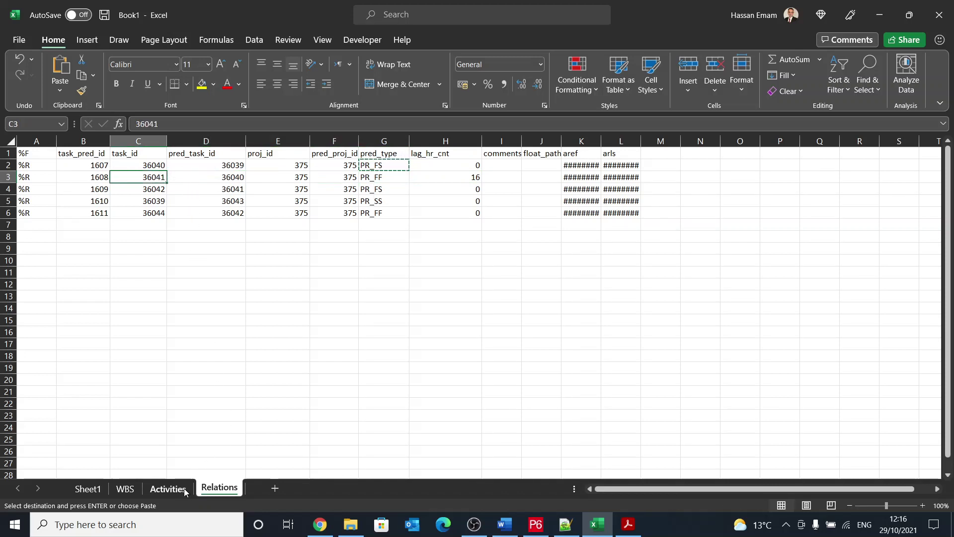
{"action": "left_click", "coordinate": [166, 490]}
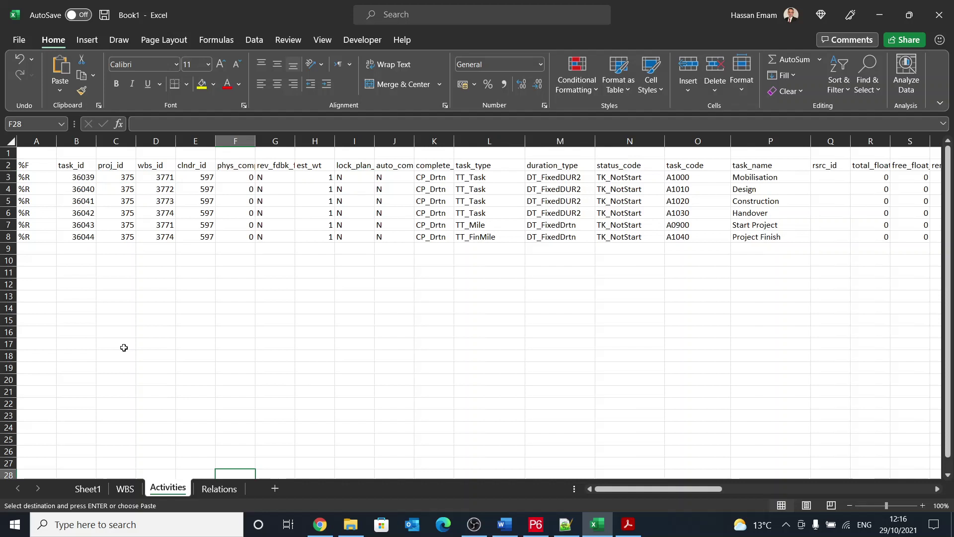
{"action": "left_click", "coordinate": [75, 201]}
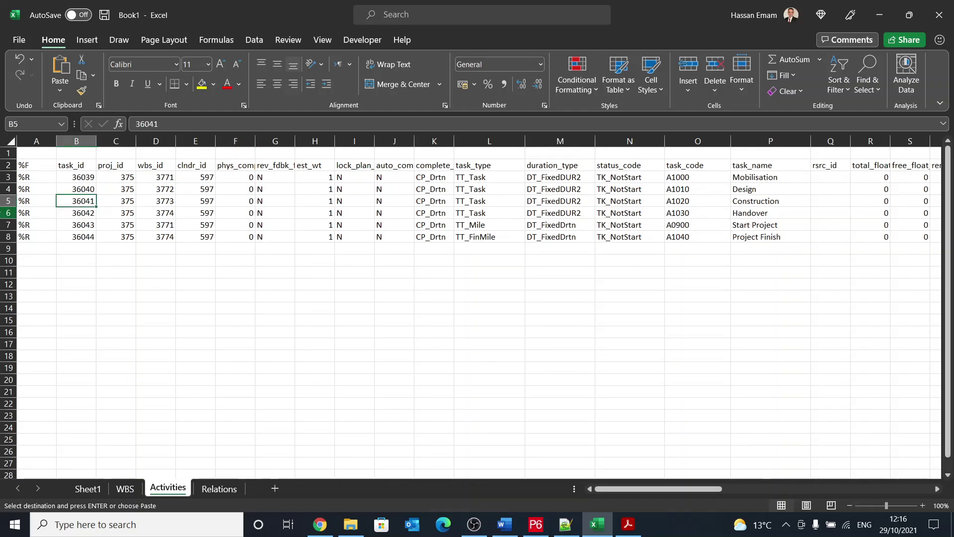
{"action": "left_click", "coordinate": [8, 201]}
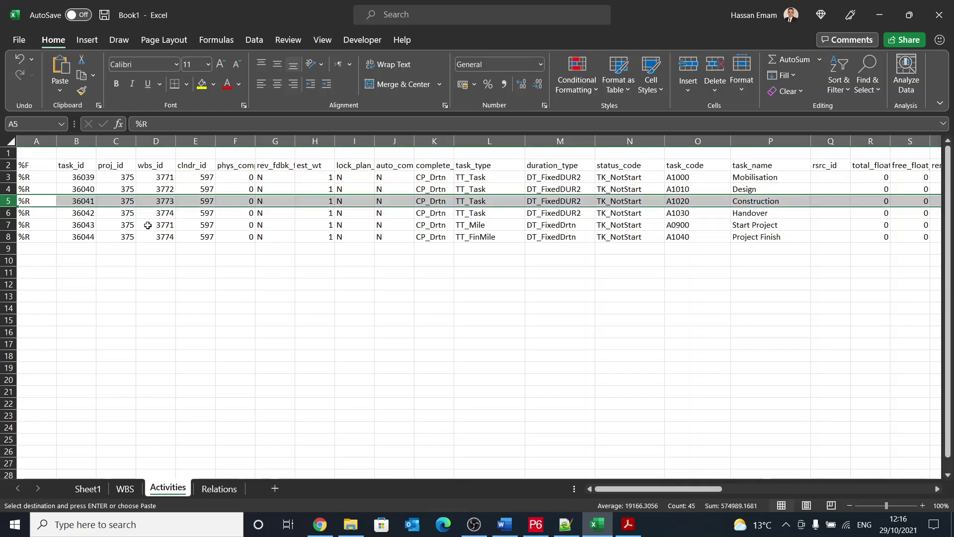
{"action": "left_click", "coordinate": [236, 489]}
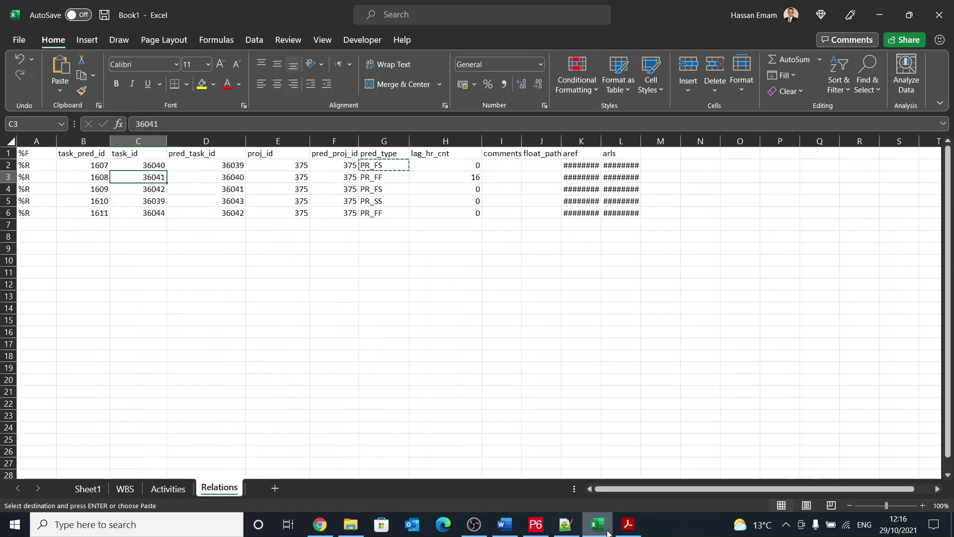
Compare P6 activity A1020's Design FF and Handover FS relationships with the 16-hour lag in H3.
{"action": "left_click", "coordinate": [535, 524]}
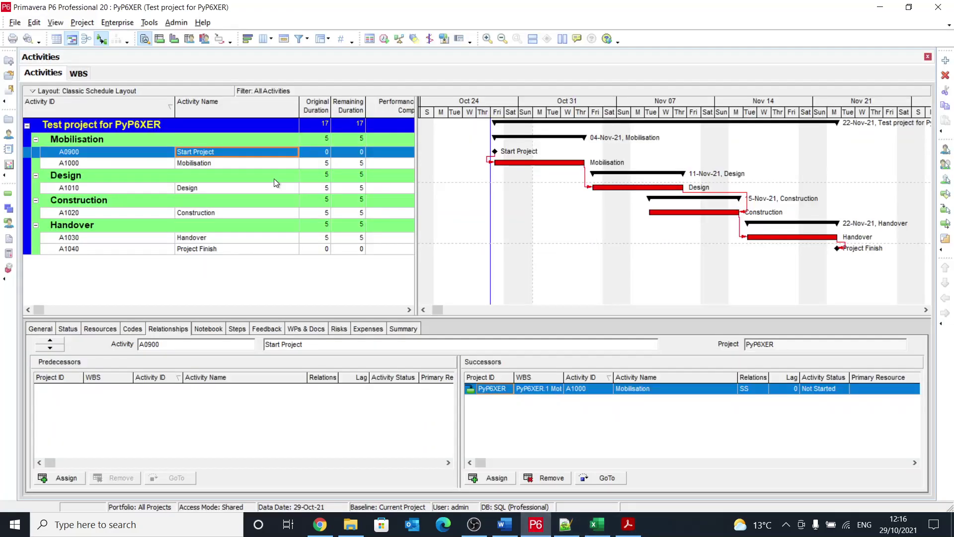
{"action": "left_click", "coordinate": [220, 213]}
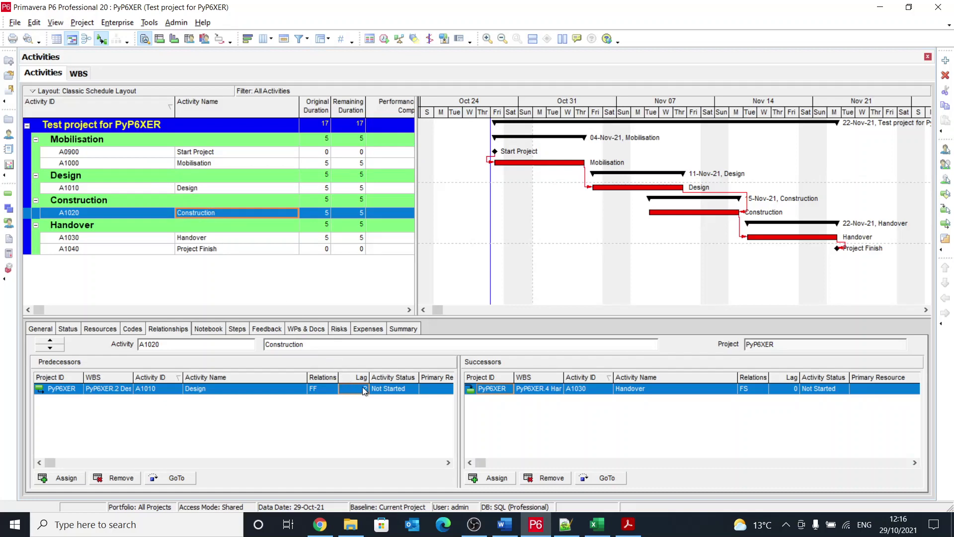
{"action": "key", "text": "alt+Tab"}
{"action": "key", "text": "Tab"}
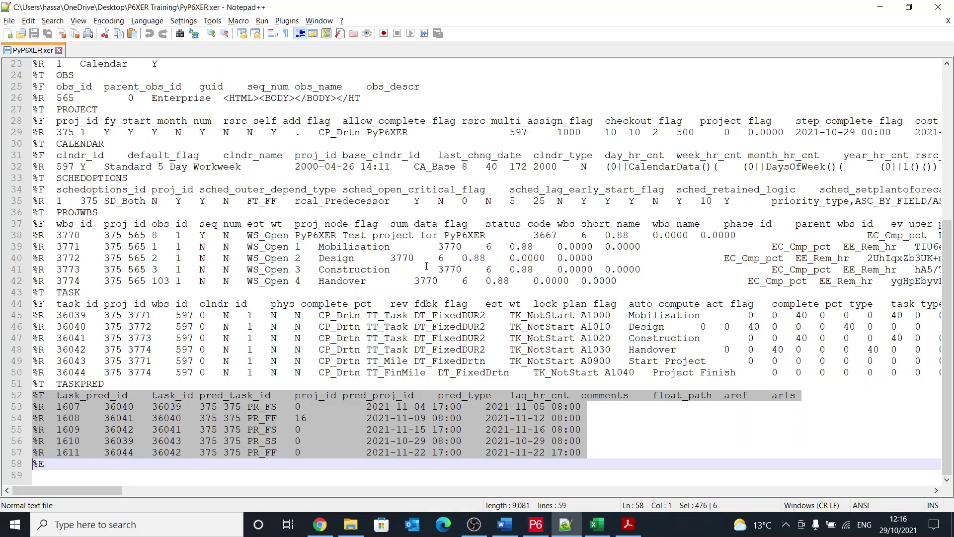
{"action": "key", "text": "alt+Tab"}
{"action": "key", "text": "Tab"}
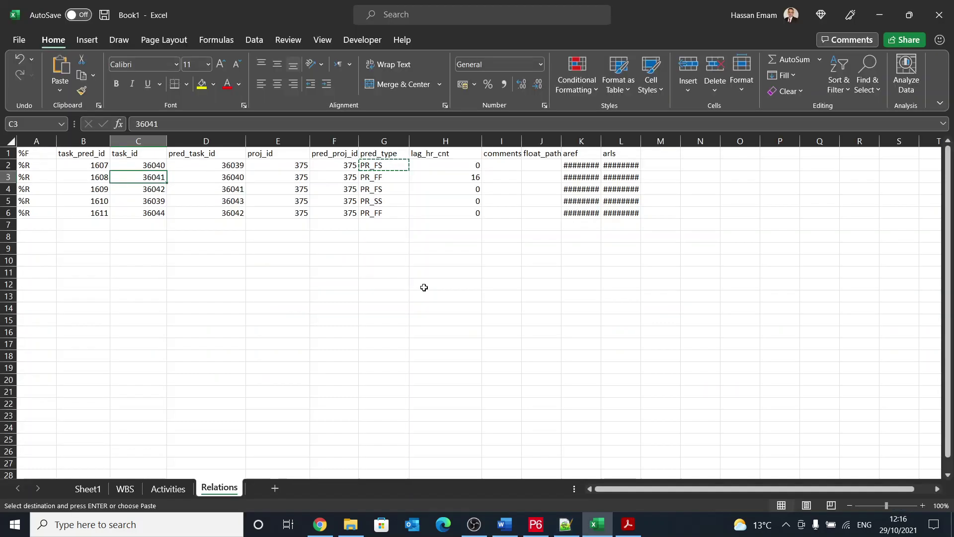
{"action": "left_click", "coordinate": [455, 175]}
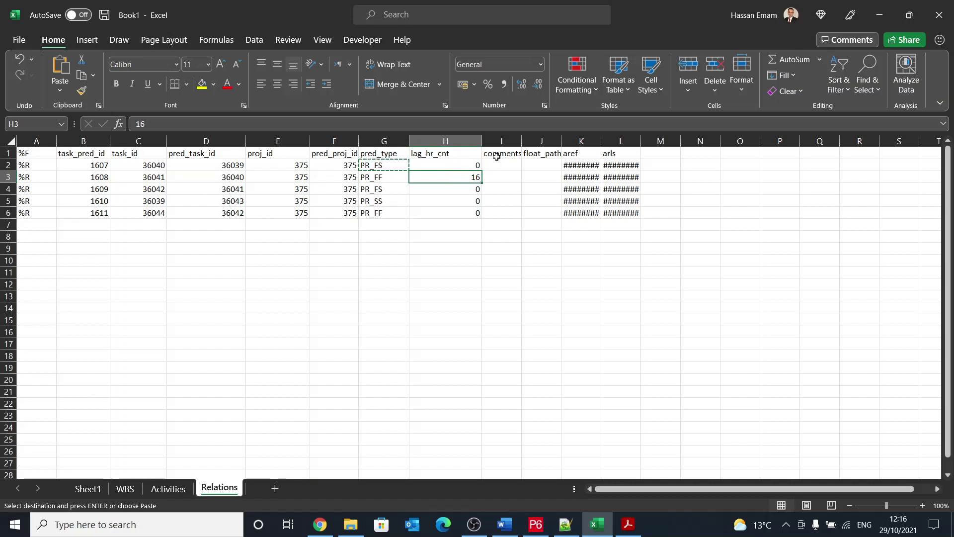
Find the PROJECT table in PyP6XER.xer and select its field and record lines 28–29.
{"action": "key", "text": "alt+Tab"}
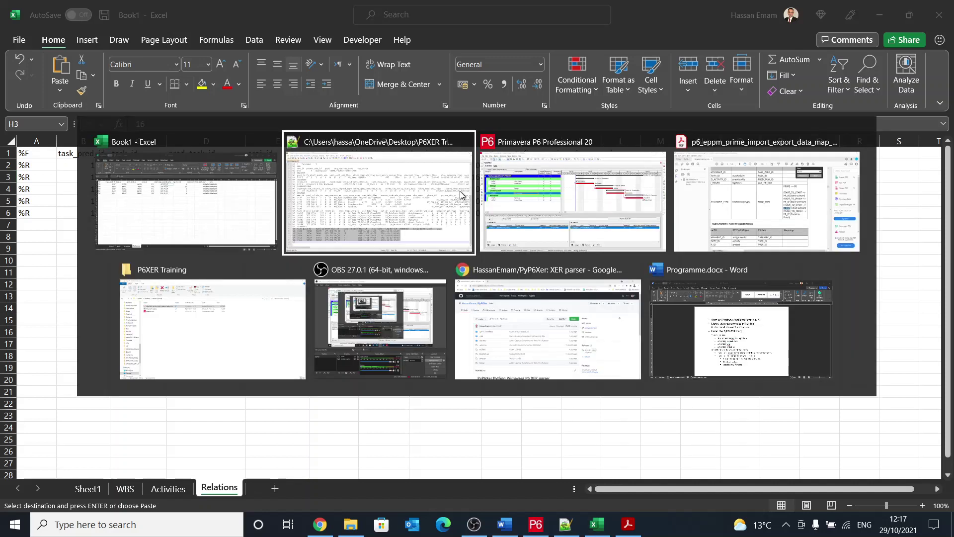
{"action": "scroll", "coordinate": [180, 224], "scroll_direction": "up", "scroll_amount": 3}
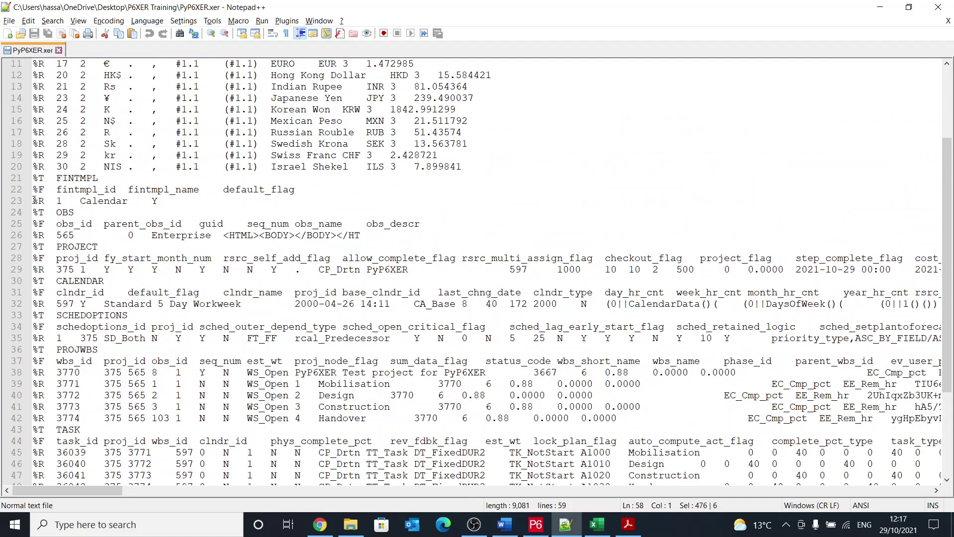
{"action": "left_click", "coordinate": [16, 202]}
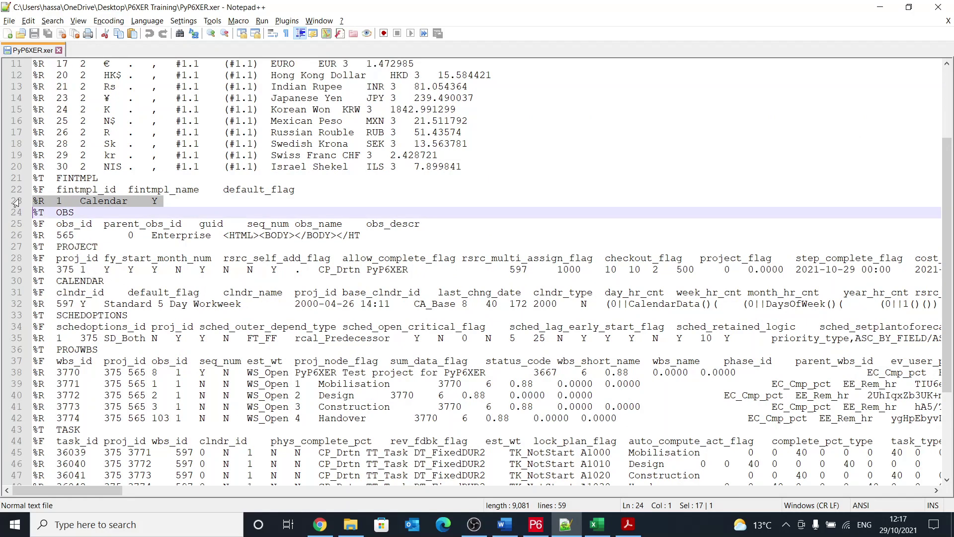
{"action": "left_click", "coordinate": [20, 226]}
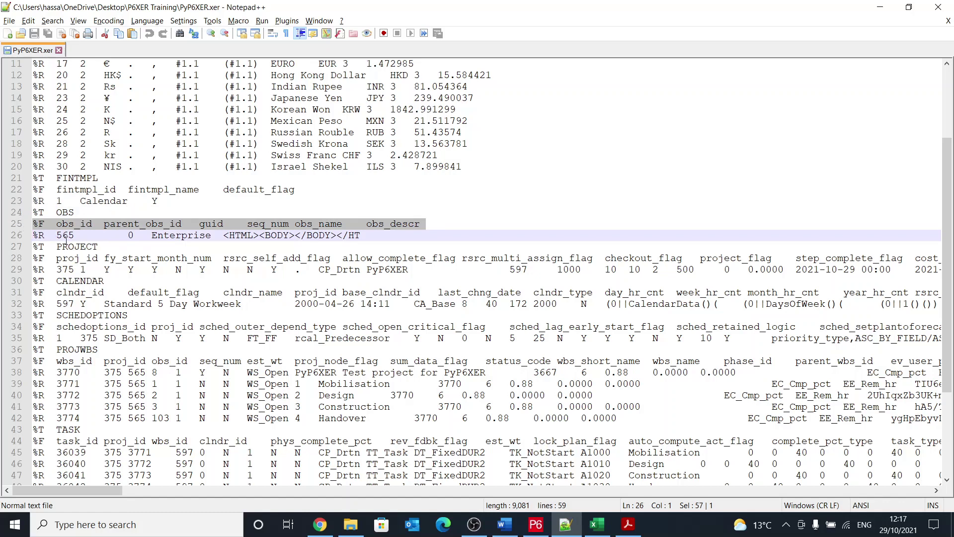
{"action": "scroll", "coordinate": [66, 240], "scroll_direction": "down", "scroll_amount": 1}
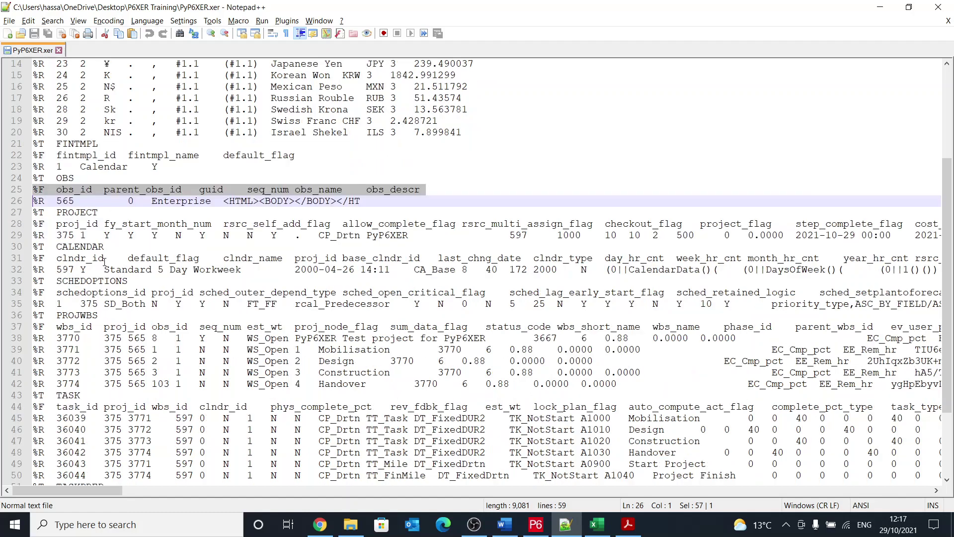
{"action": "double_click", "coordinate": [545, 225]}
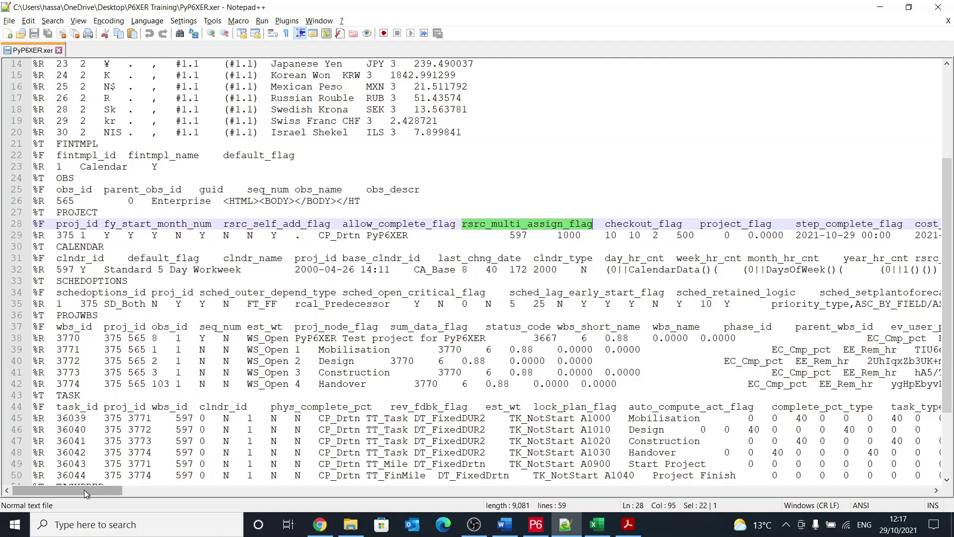
{"action": "left_click_drag", "start_coordinate": [83, 491], "coordinate": [23, 467]}
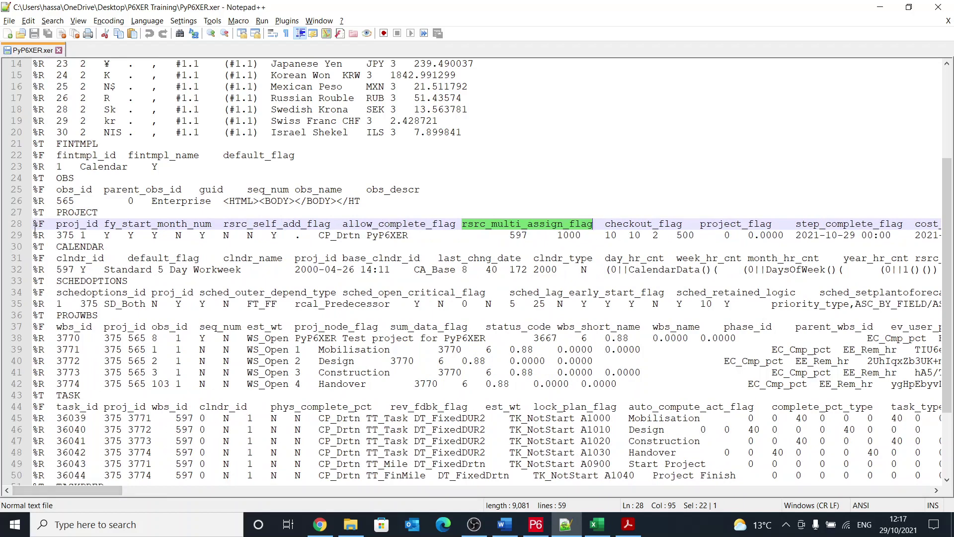
{"action": "left_click_drag", "start_coordinate": [35, 225], "coordinate": [35, 245]}
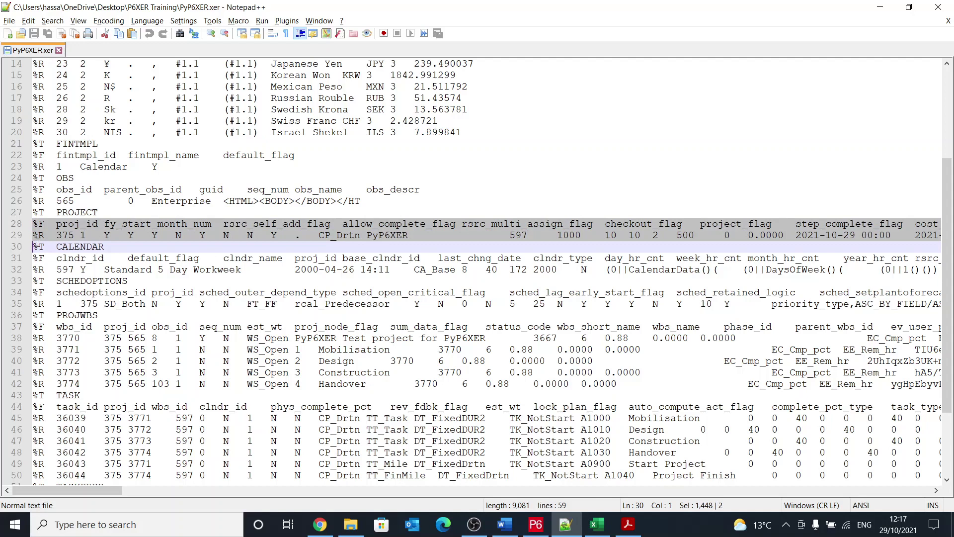
{"action": "key", "text": "alt+Tab"}
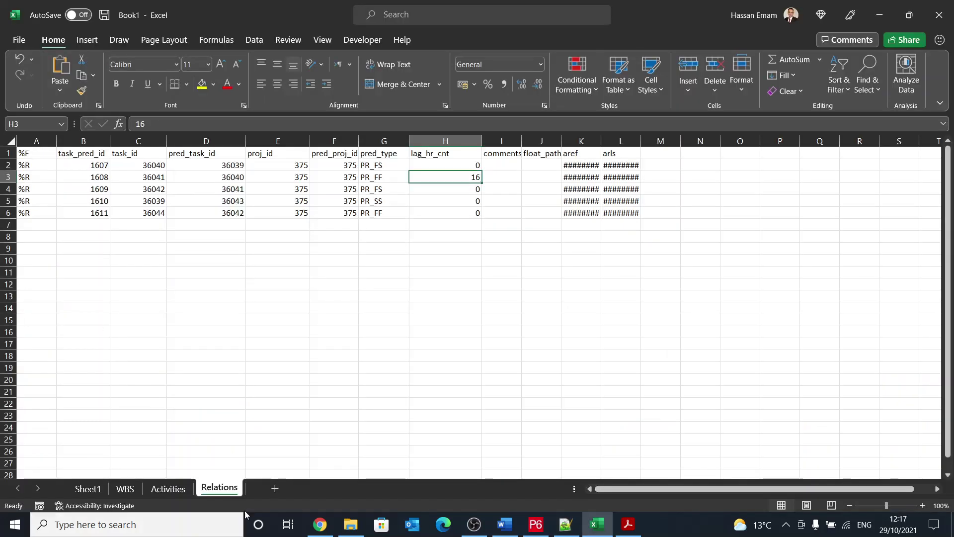
Paste the PROJECT rows into a new sheet and check the fy_start_month_num and project_flag fields.
{"action": "left_click", "coordinate": [275, 488]}
{"action": "key", "text": "ctrl+v"}
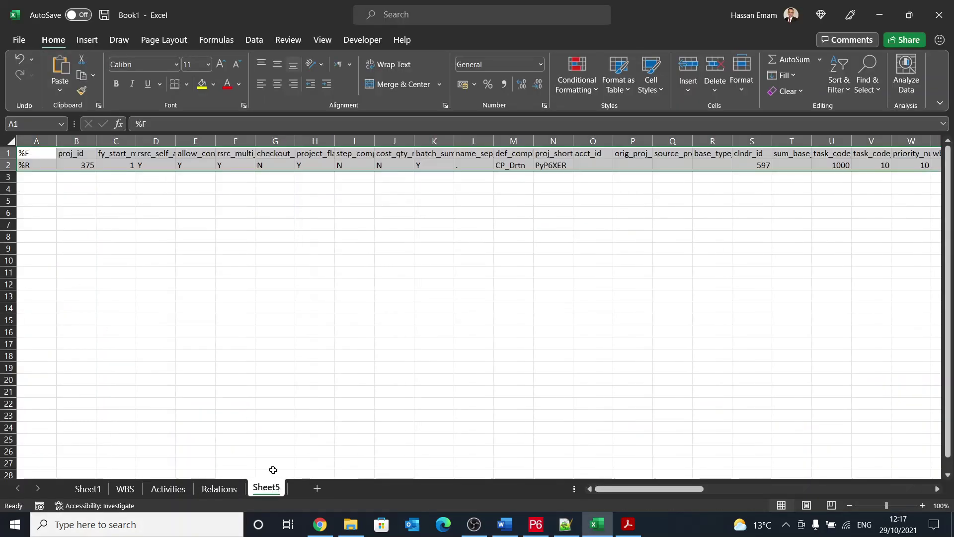
{"action": "left_click", "coordinate": [328, 343]}
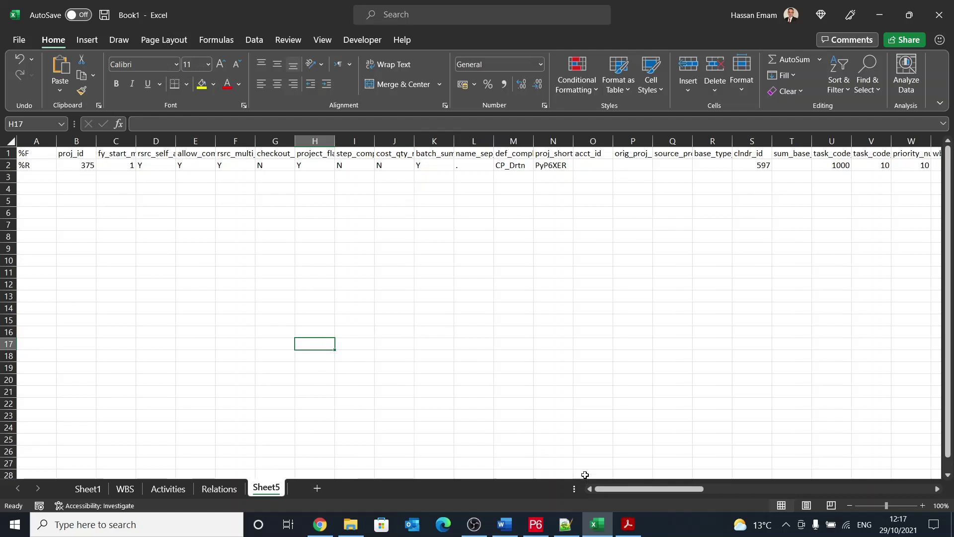
{"action": "left_click_drag", "start_coordinate": [620, 488], "coordinate": [381, 418]}
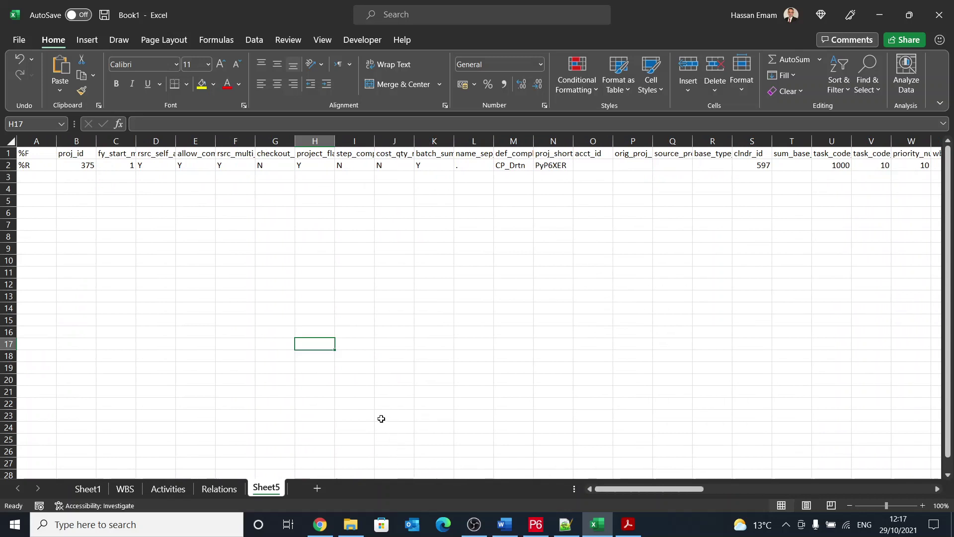
{"action": "left_click", "coordinate": [105, 155]}
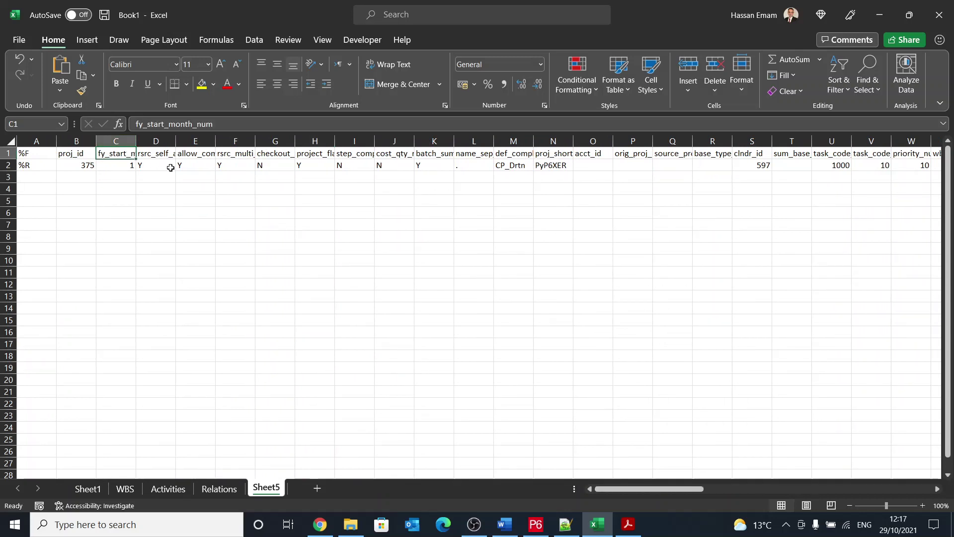
{"action": "left_click", "coordinate": [311, 166]}
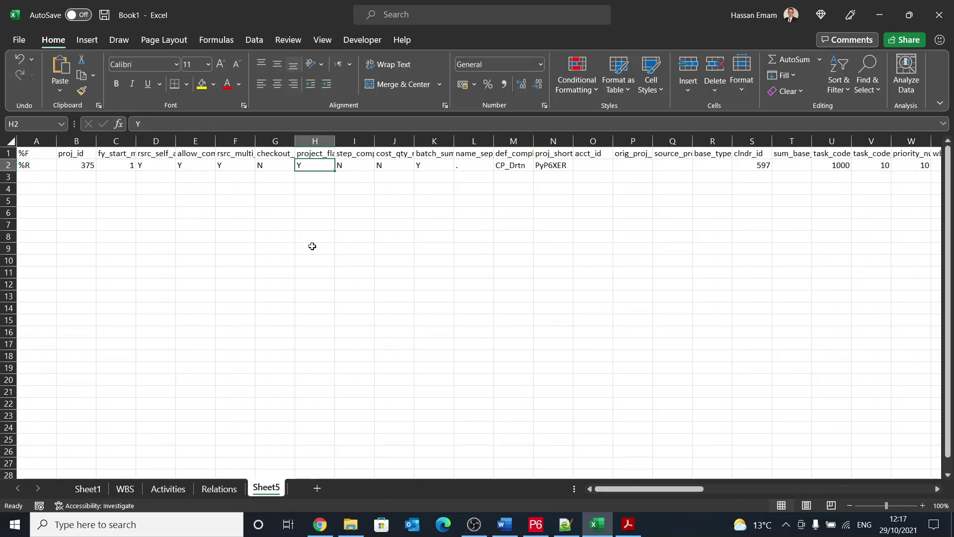
AutoFit columns AC and AD to show last_recalc_date and plan_start_date, then return to the XER file.
{"action": "left_click", "coordinate": [938, 489]}
{"action": "left_click", "coordinate": [937, 490]}
{"action": "left_click_drag", "start_coordinate": [937, 490], "coordinate": [937, 489]}
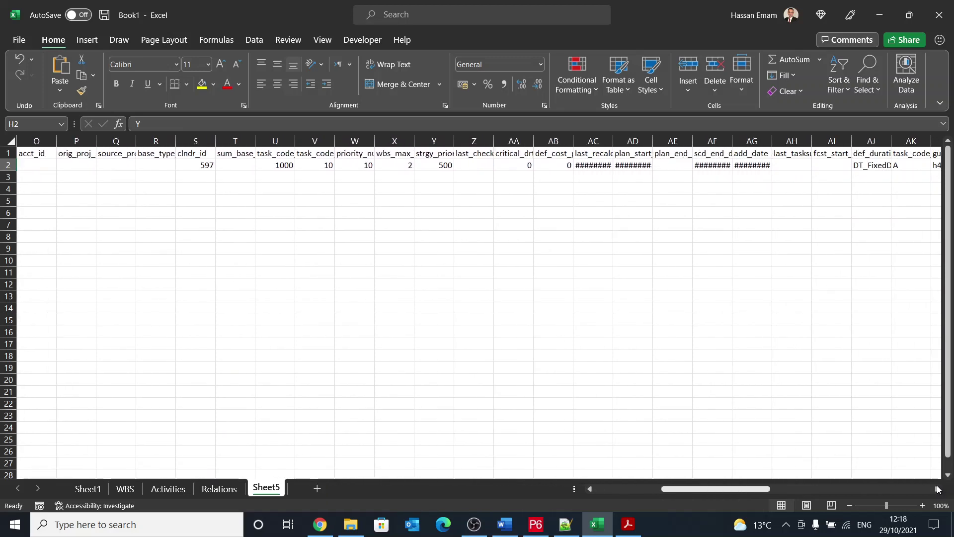
{"action": "double_click", "coordinate": [613, 142]}
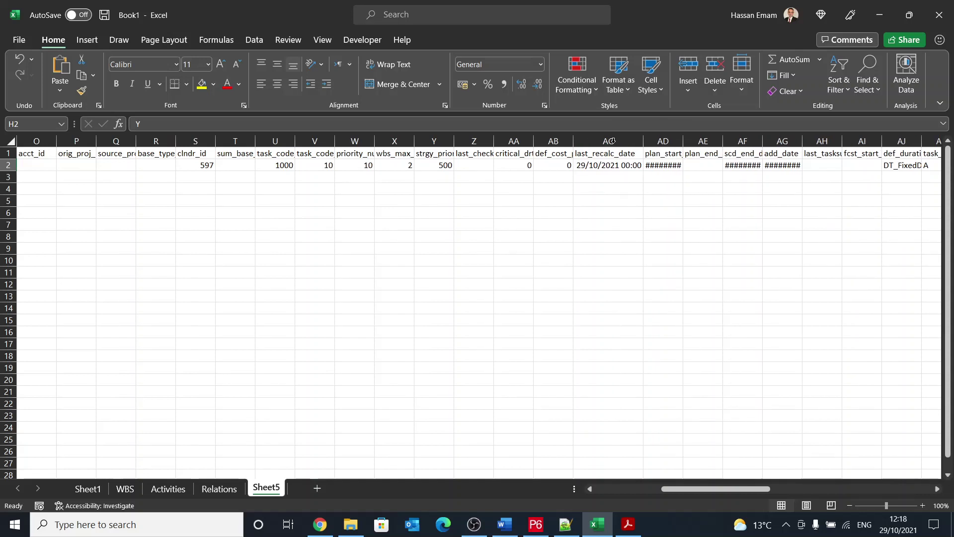
{"action": "double_click", "coordinate": [683, 141]}
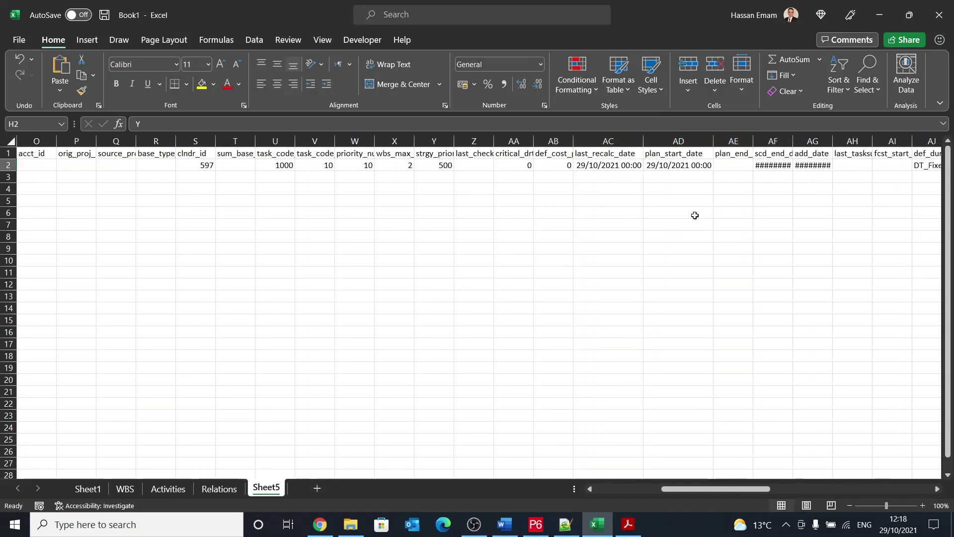
{"action": "scroll", "coordinate": [547, 268], "scroll_direction": "left", "scroll_amount": 5}
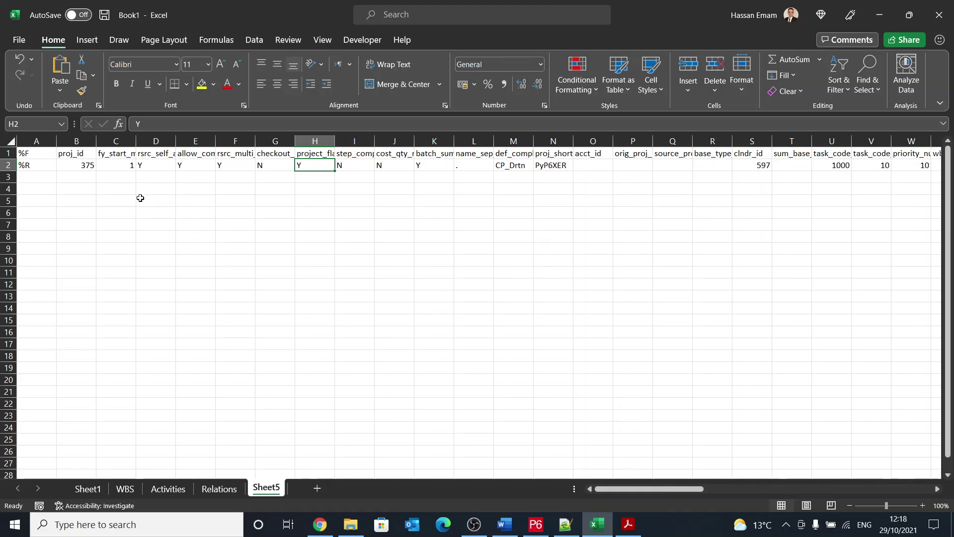
{"action": "key", "text": "alt+Tab"}
{"action": "left_click", "coordinate": [81, 212]}
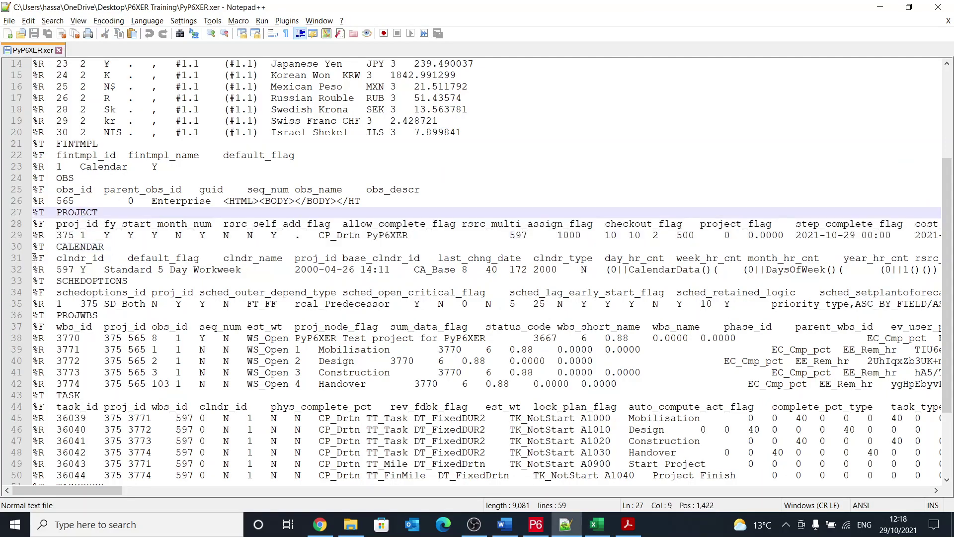
Replace Sheet5's project data with the CALENDAR field and record lines from the XER file.
{"action": "left_click_drag", "start_coordinate": [34, 258], "coordinate": [35, 280]}
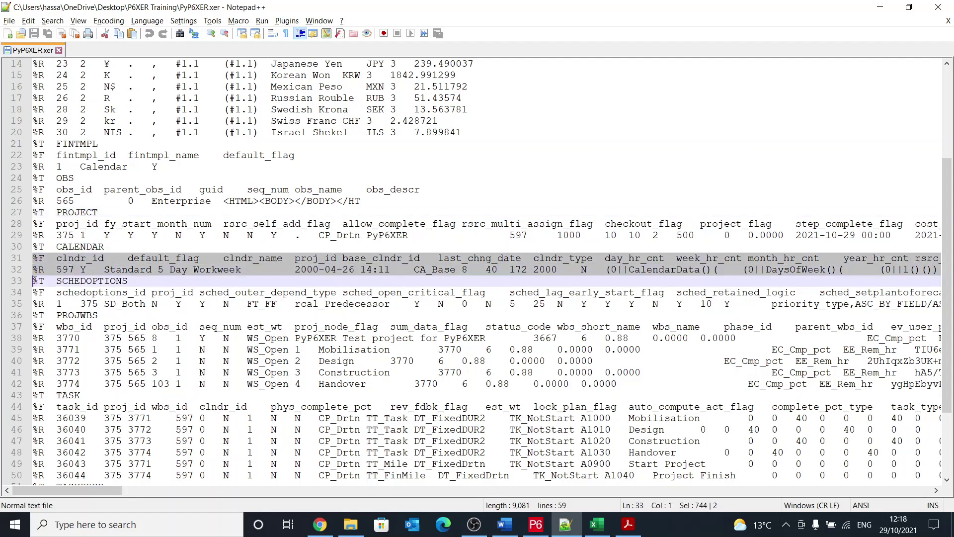
{"action": "key", "text": "alt+Tab"}
{"action": "key", "text": "ctrl+a"}
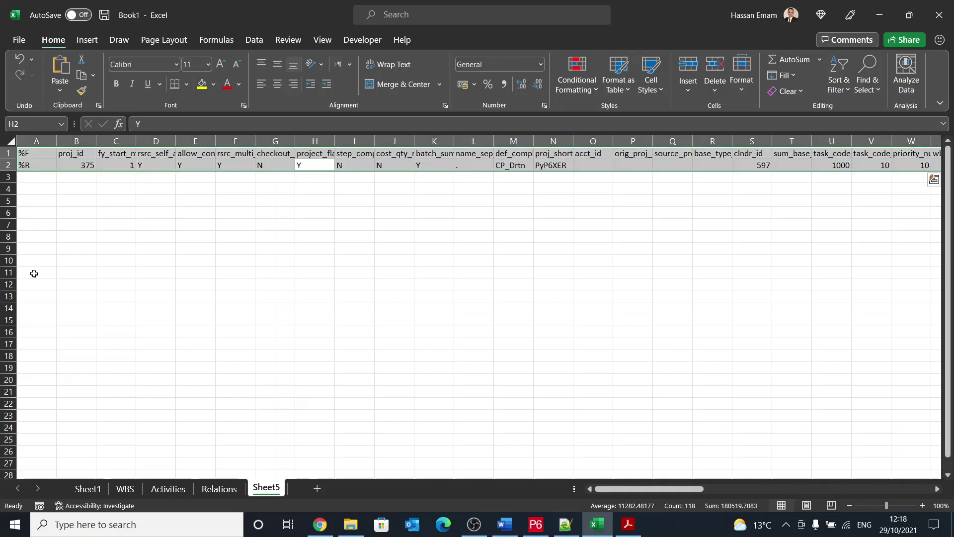
{"action": "key", "text": "Delete"}
{"action": "key", "text": "Left"}
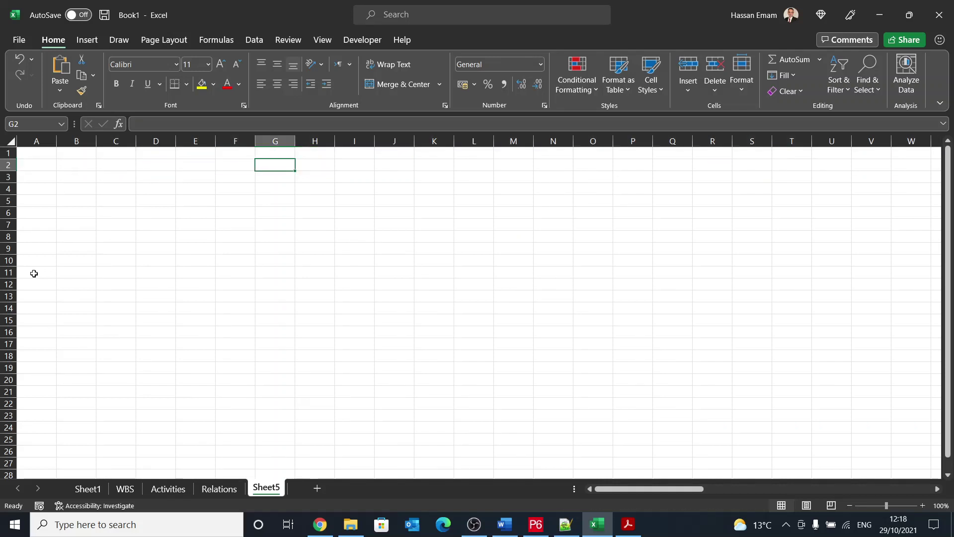
{"action": "key", "text": "Home"}
{"action": "key", "text": "Up"}
{"action": "key", "text": "ctrl+v"}
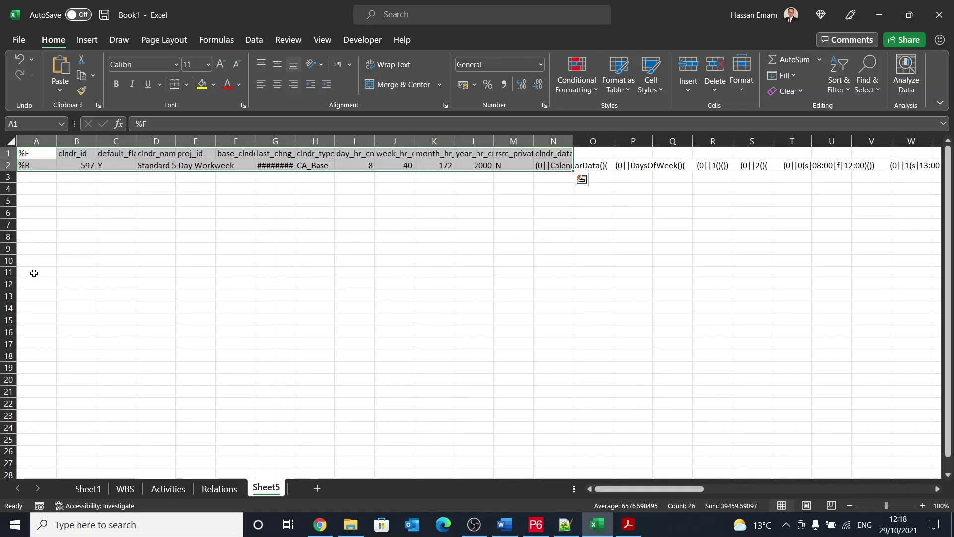
{"action": "left_click", "coordinate": [196, 201]}
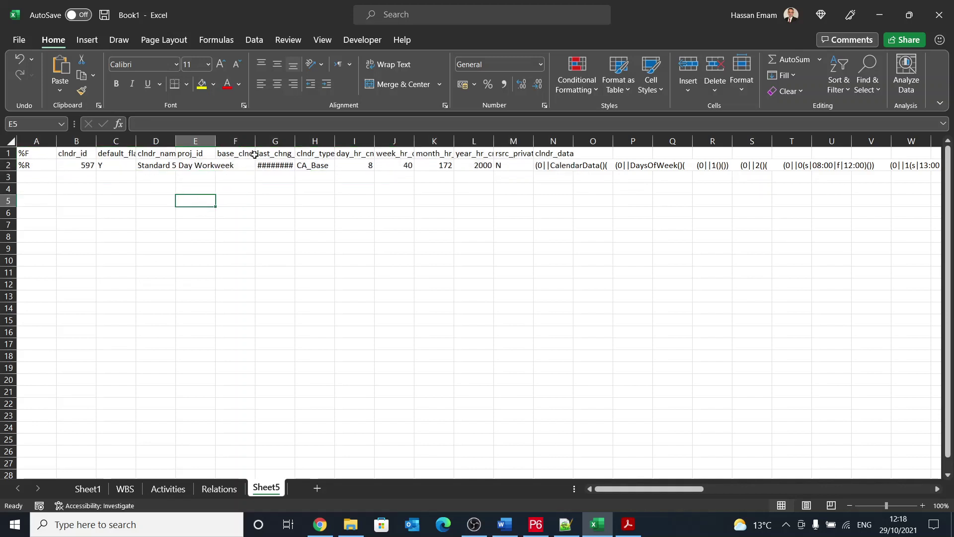
AutoFit columns G and I–L so last_chng_date and the hour counts (day 8, year 2000) display.
{"action": "double_click", "coordinate": [294, 141]}
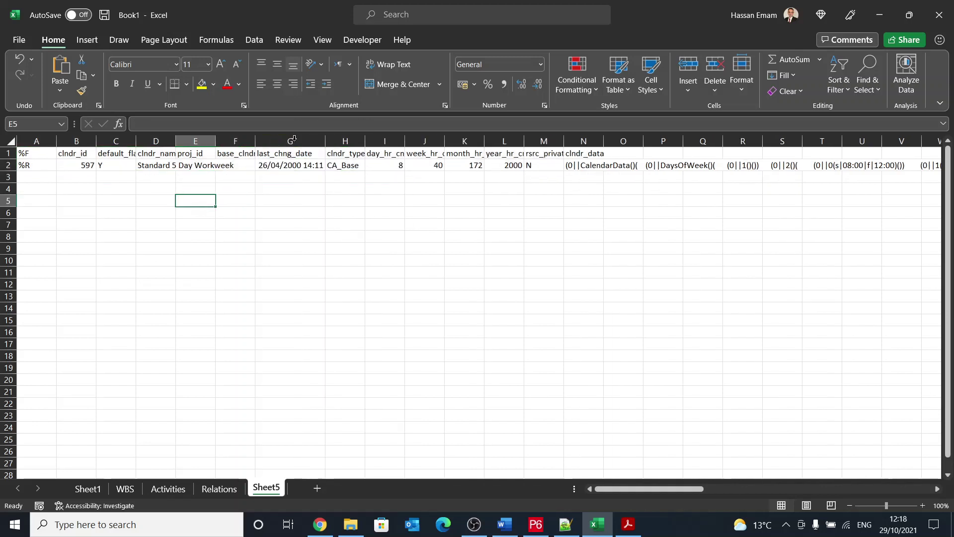
{"action": "left_click", "coordinate": [313, 247]}
{"action": "double_click", "coordinate": [402, 142]}
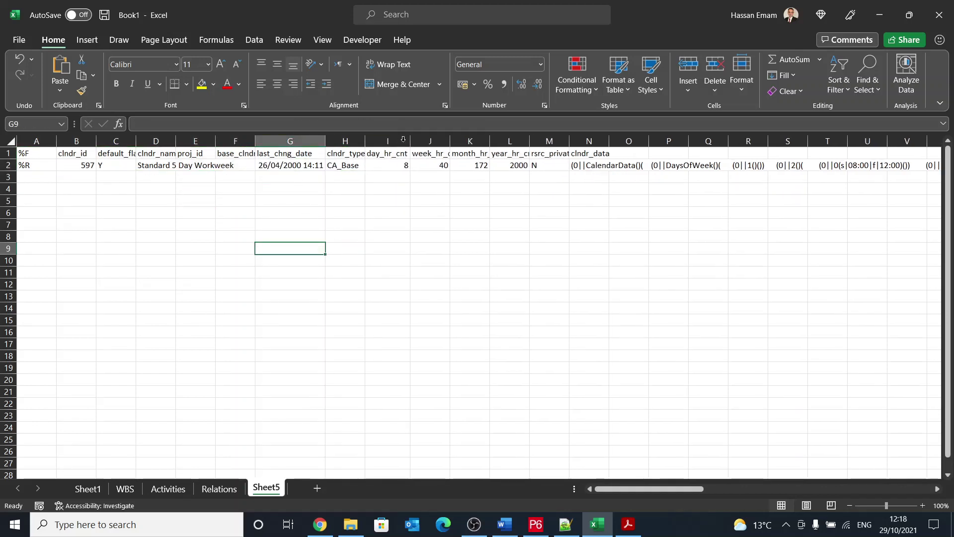
{"action": "left_click", "coordinate": [397, 155]}
{"action": "left_click", "coordinate": [396, 164]}
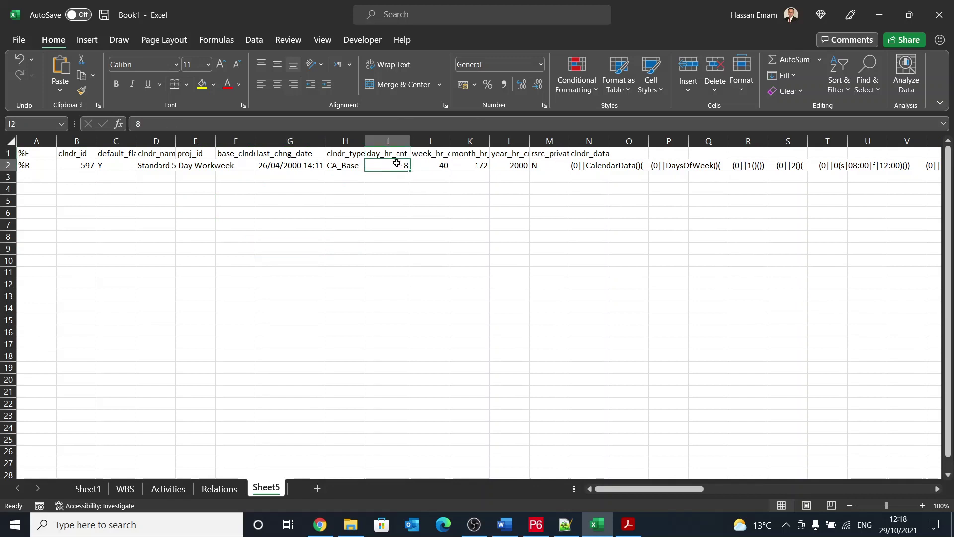
{"action": "left_click_drag", "start_coordinate": [450, 137], "coordinate": [450, 138]}
{"action": "double_click", "coordinate": [450, 137]}
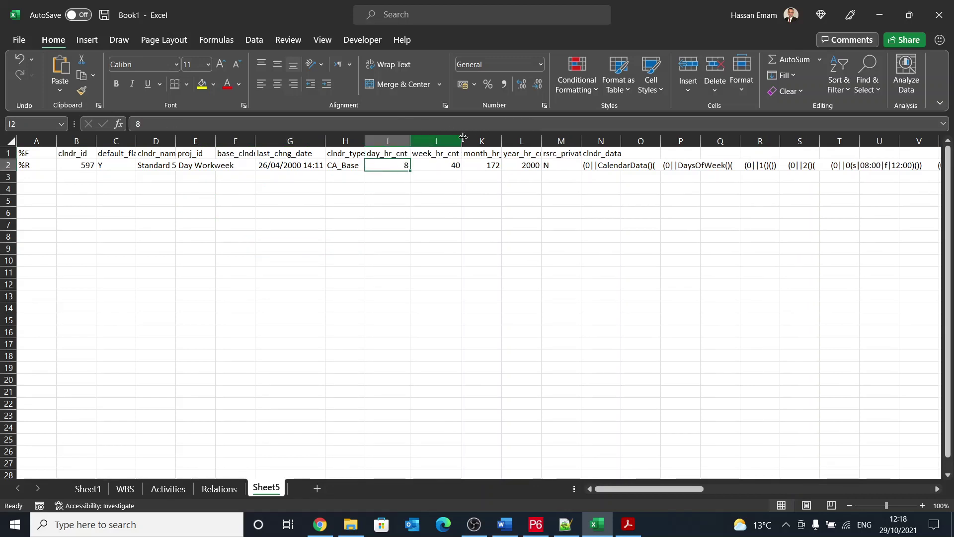
{"action": "double_click", "coordinate": [503, 137]}
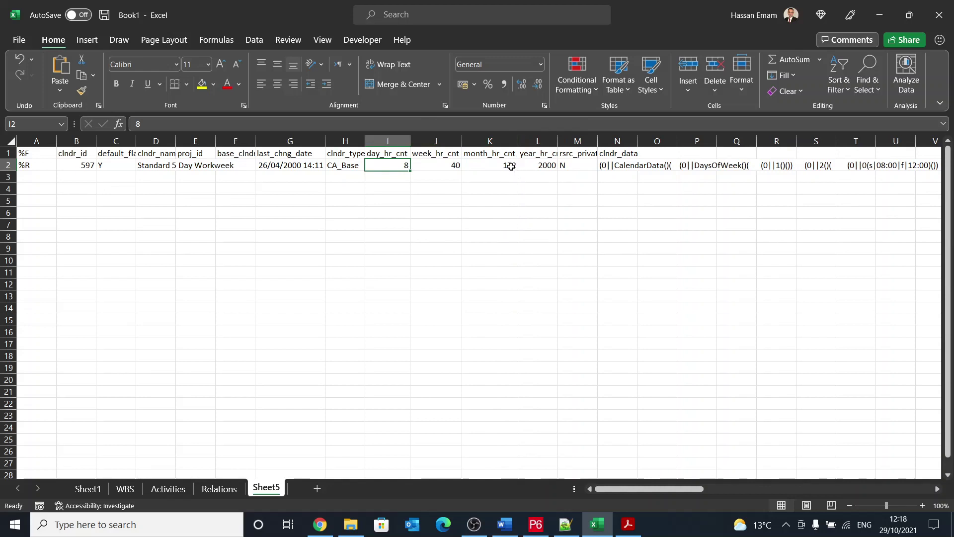
{"action": "double_click", "coordinate": [558, 141]}
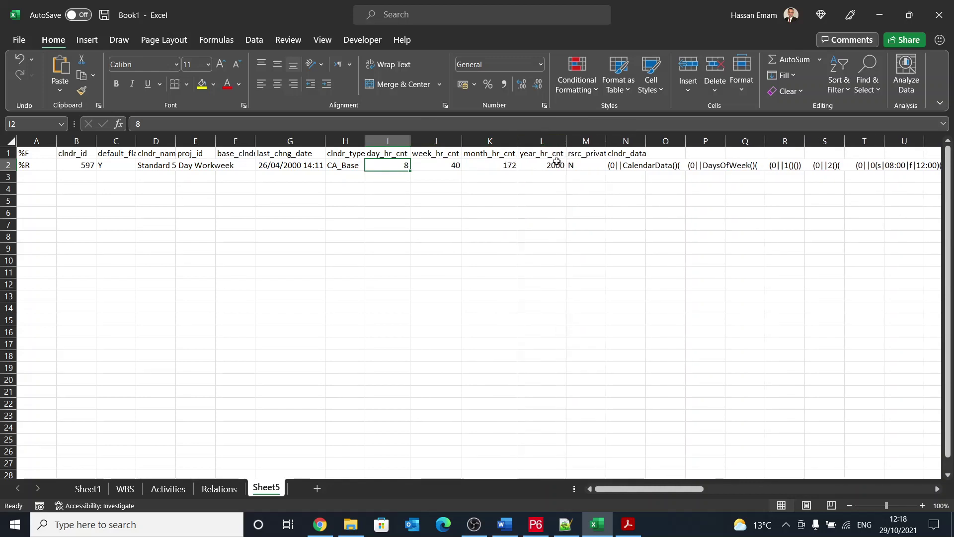
{"action": "left_click", "coordinate": [557, 165]}
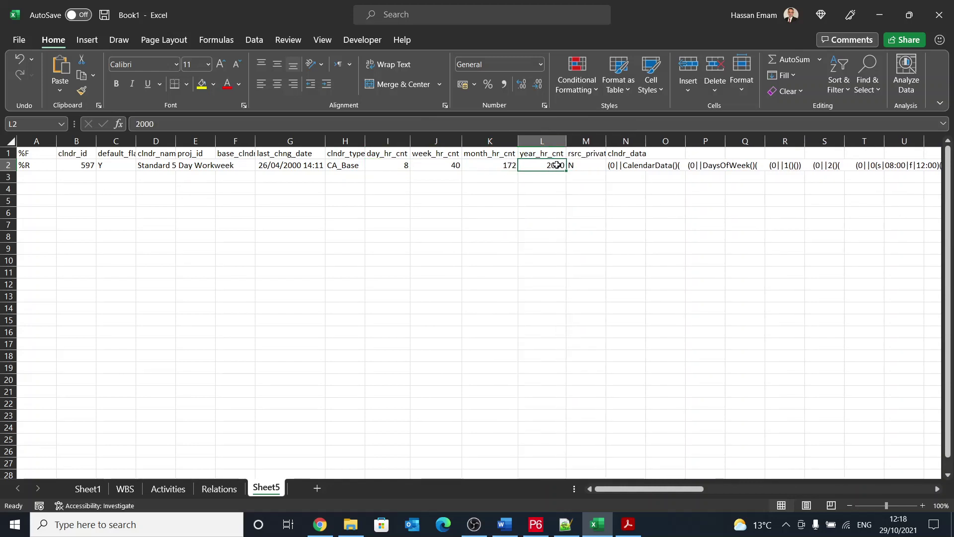
{"action": "key", "text": "alt+Tab"}
{"action": "key", "text": "Tab"}
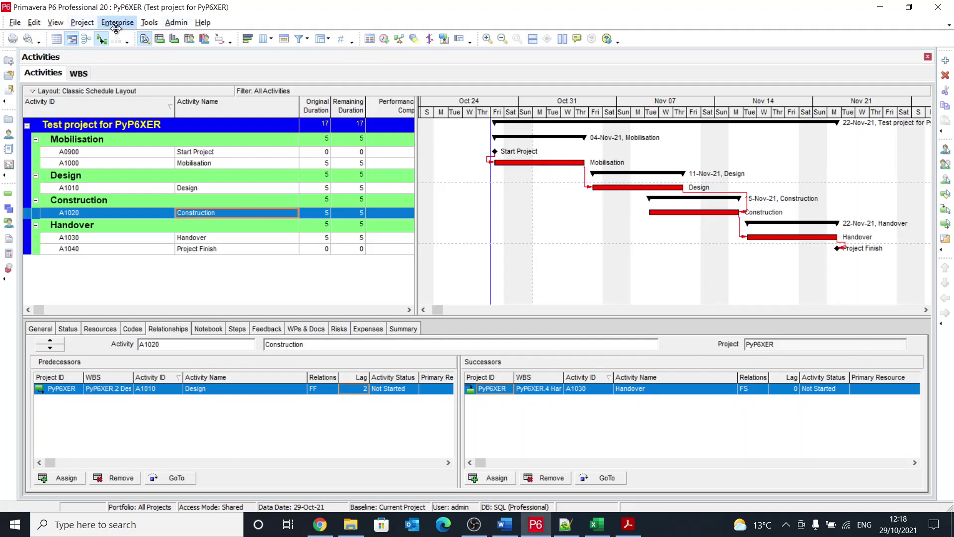
{"action": "left_click", "coordinate": [115, 25]}
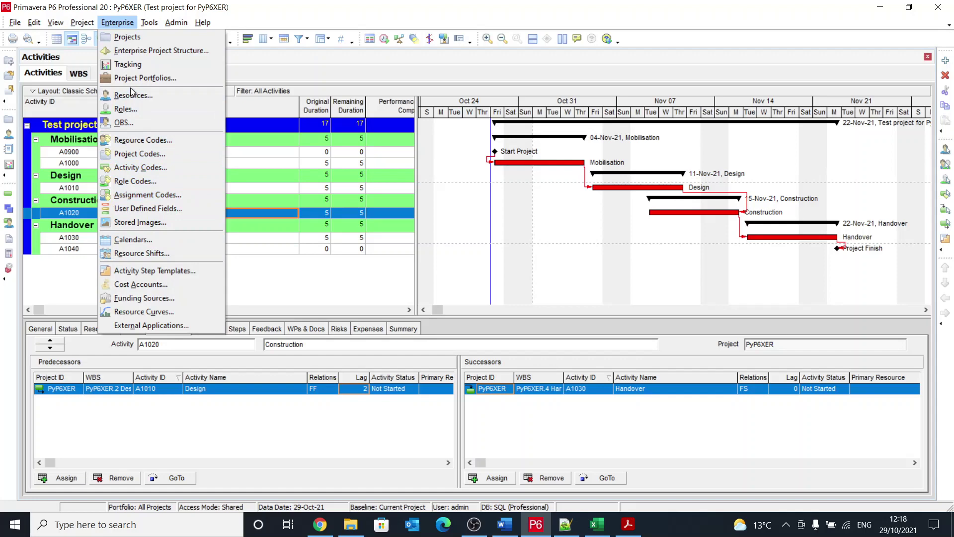
{"action": "left_click", "coordinate": [140, 242]}
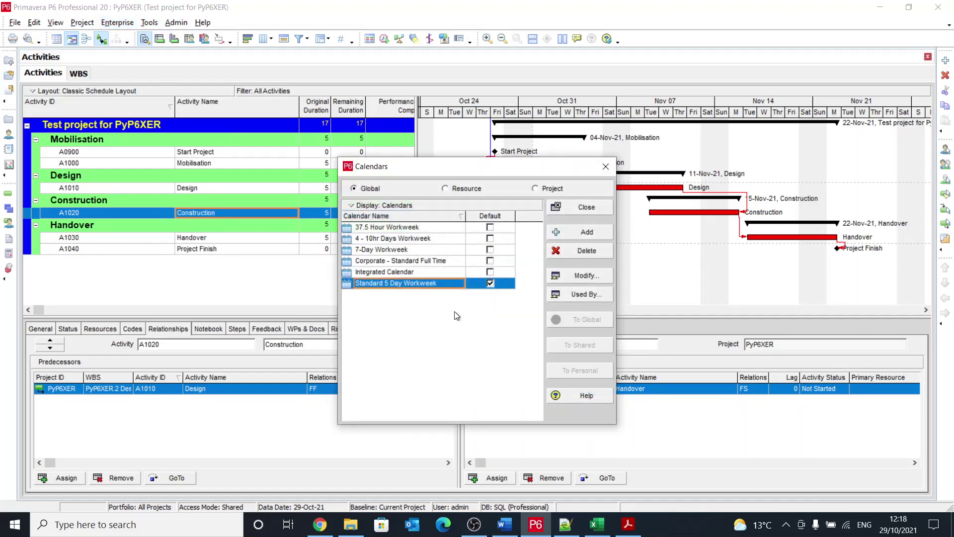
{"action": "left_click", "coordinate": [576, 275]}
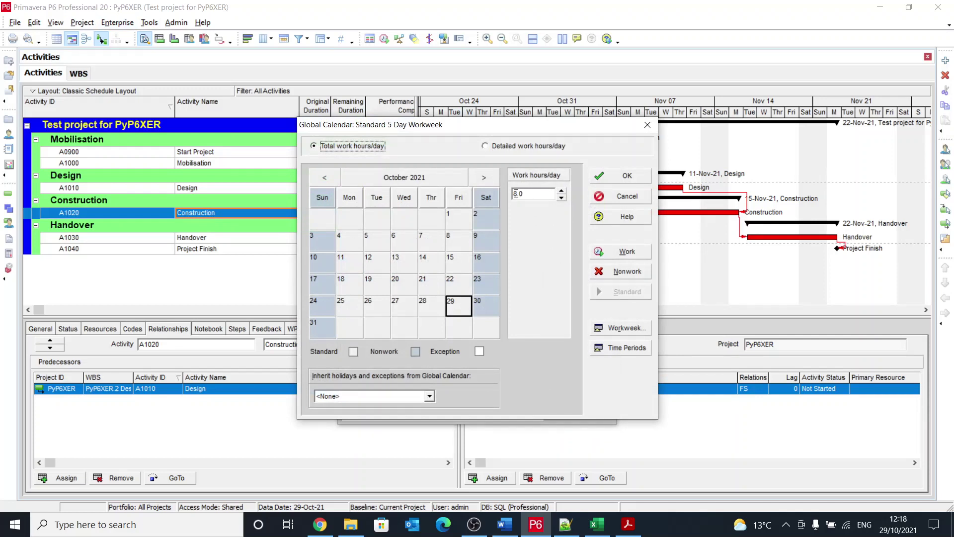
{"action": "left_click", "coordinate": [615, 329]}
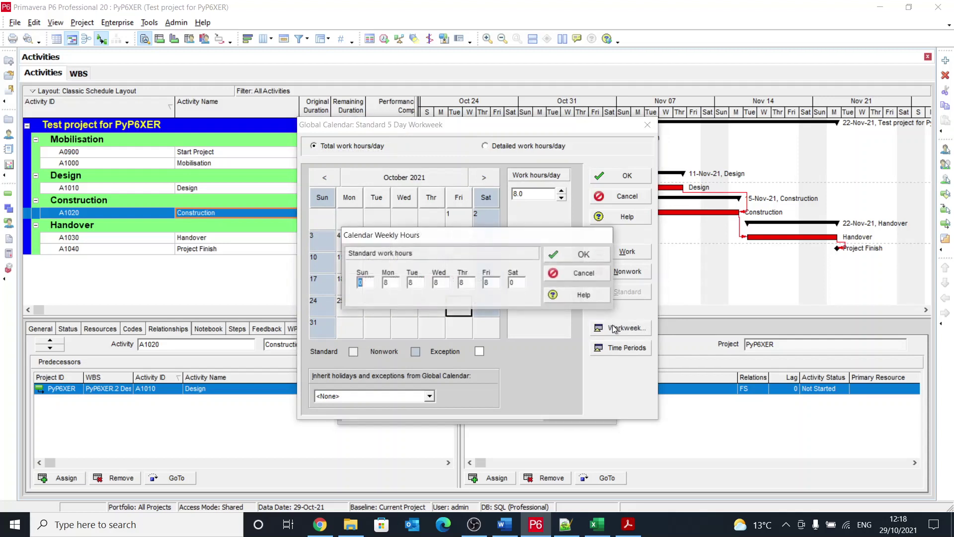
{"action": "left_click", "coordinate": [577, 274]}
{"action": "left_click", "coordinate": [604, 349]}
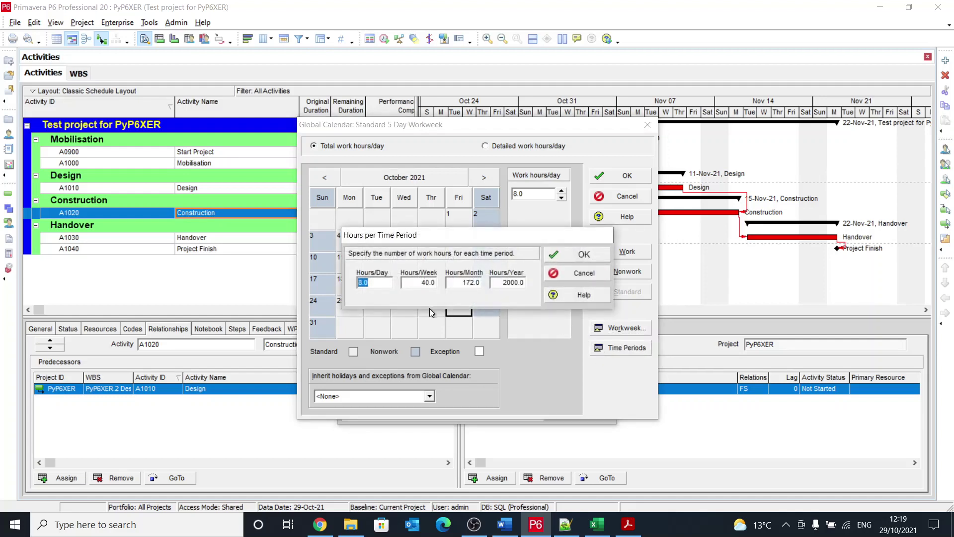
{"action": "left_click", "coordinate": [381, 285]}
{"action": "left_click", "coordinate": [466, 282]}
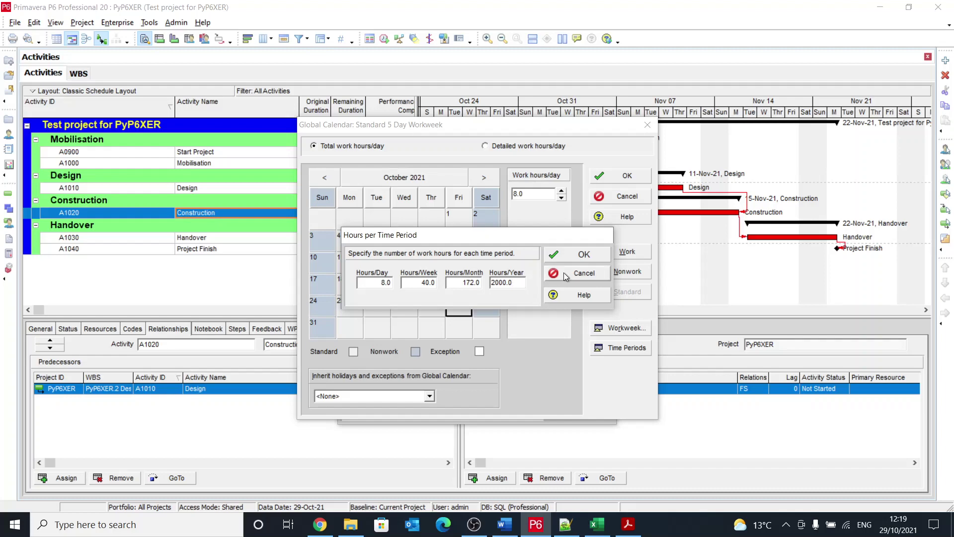
{"action": "left_click", "coordinate": [579, 273]}
{"action": "left_click", "coordinate": [609, 171]}
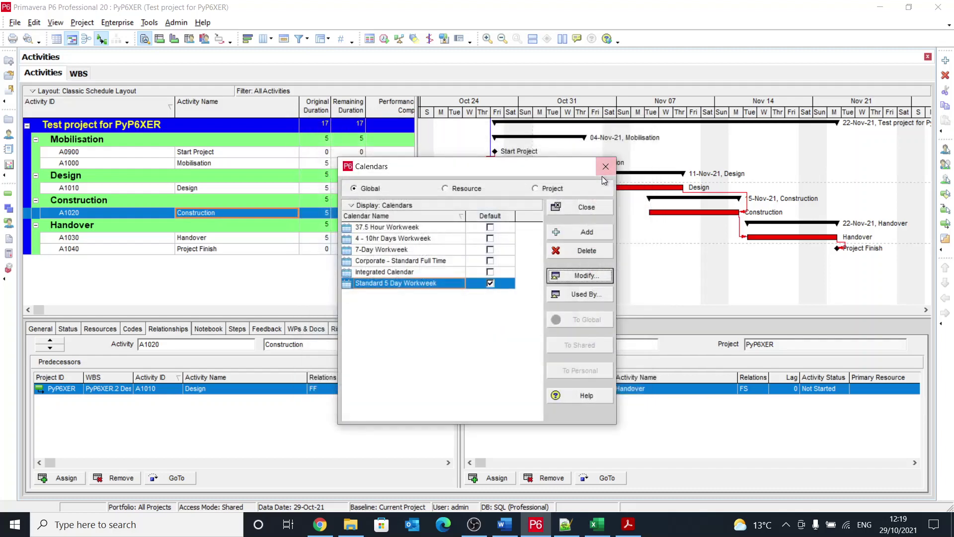
Close the calendars list and select Handover A1030 to show its FS predecessor and FF successor.
{"action": "left_click", "coordinate": [583, 213]}
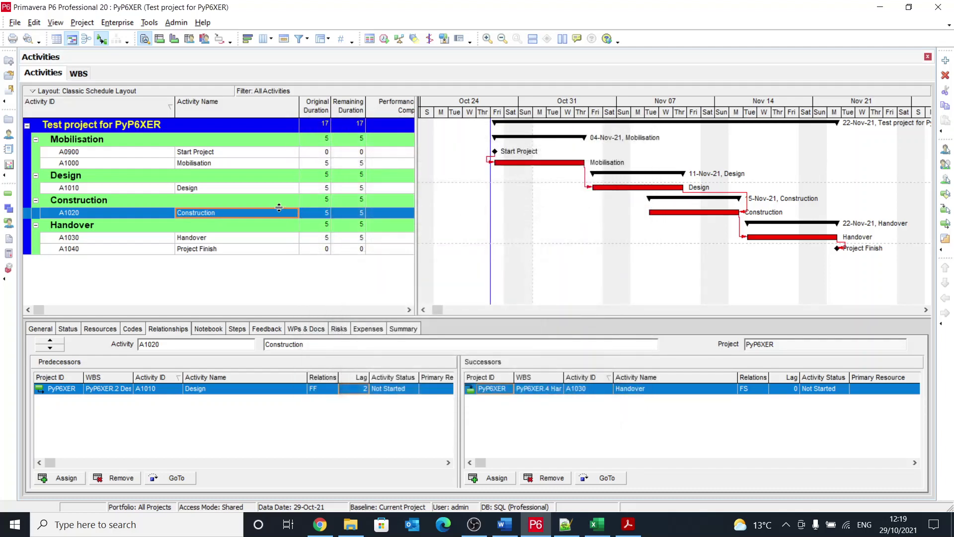
{"action": "left_click", "coordinate": [262, 238]}
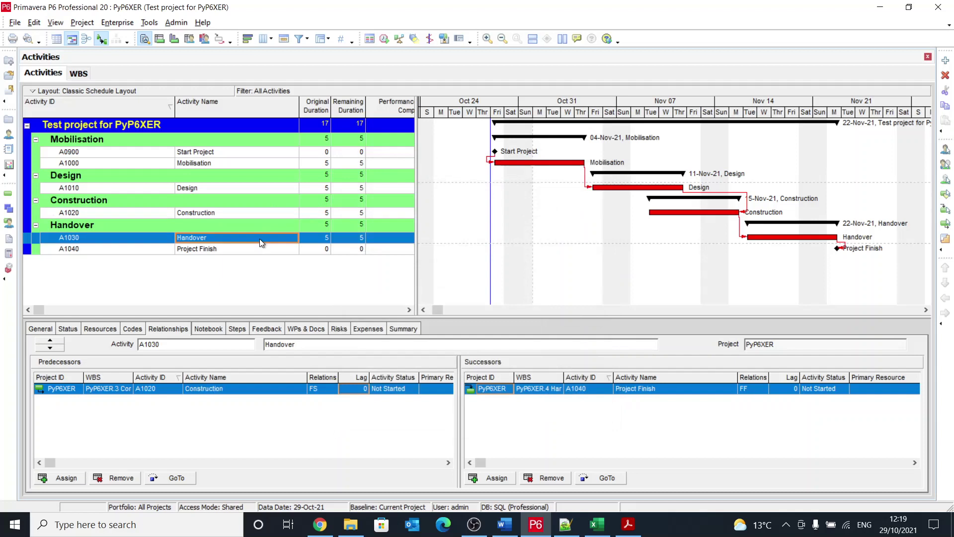